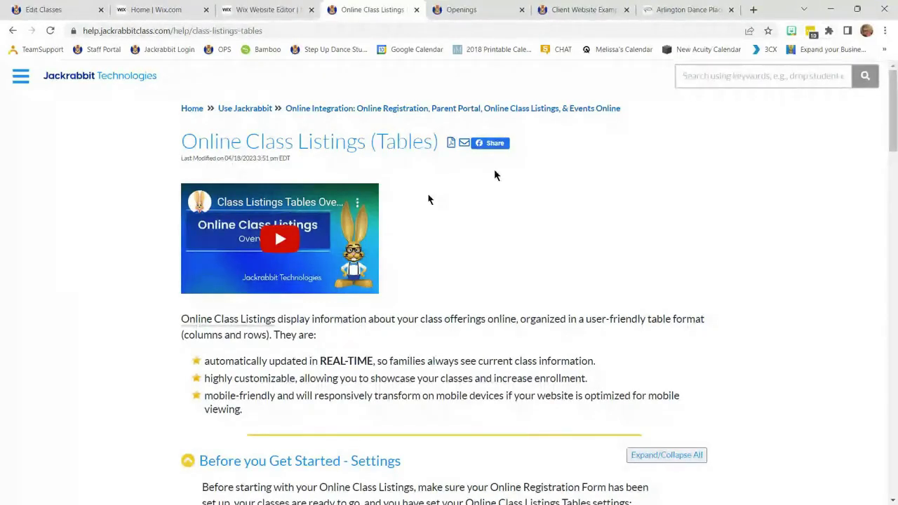
- Review the Online Class Listings help article, from the required settings through the two website methods to the basic table's code and link
{"action": "scroll", "coordinate": [533, 222], "scroll_direction": "down", "scroll_amount": 3}
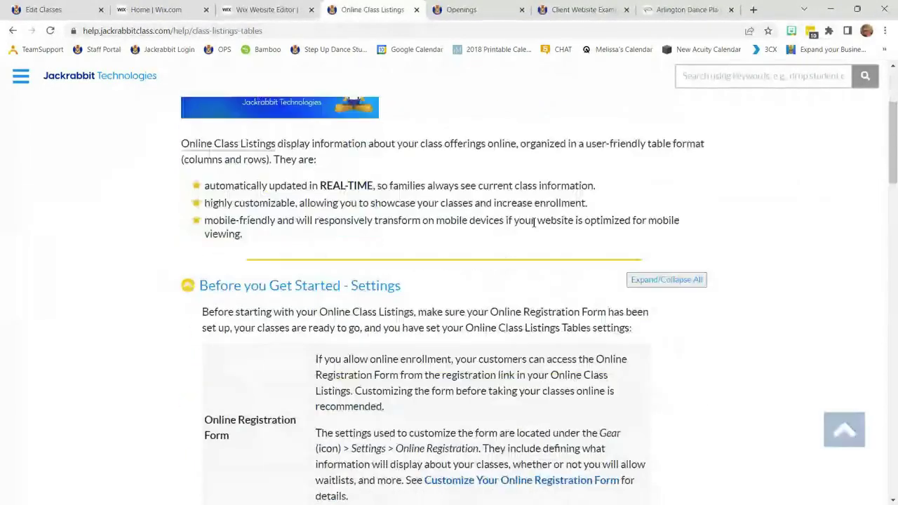
{"action": "scroll", "coordinate": [533, 222], "scroll_direction": "down", "scroll_amount": 3}
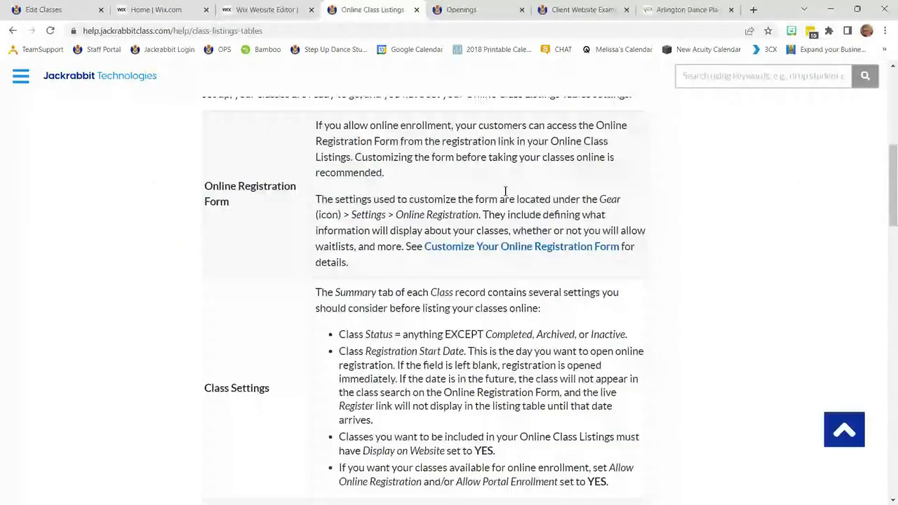
{"action": "scroll", "coordinate": [408, 344], "scroll_direction": "down", "scroll_amount": 2}
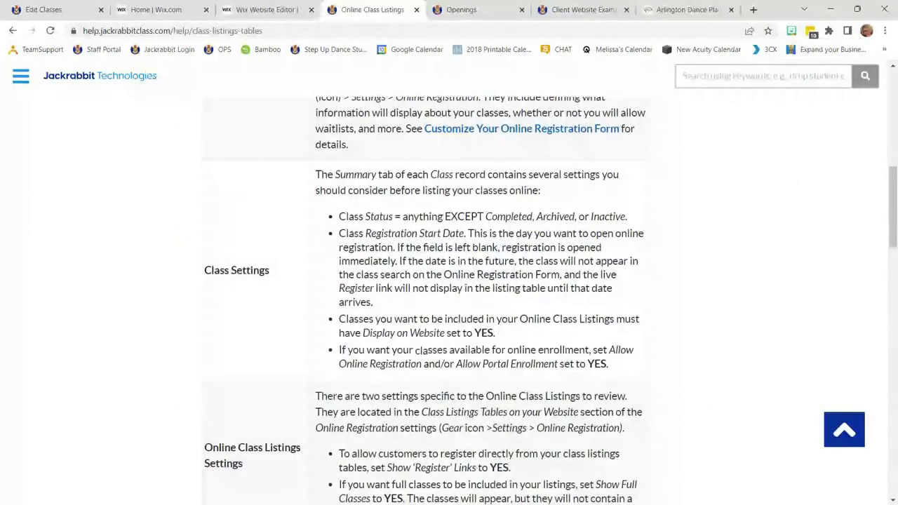
{"action": "scroll", "coordinate": [421, 350], "scroll_direction": "down", "scroll_amount": 1}
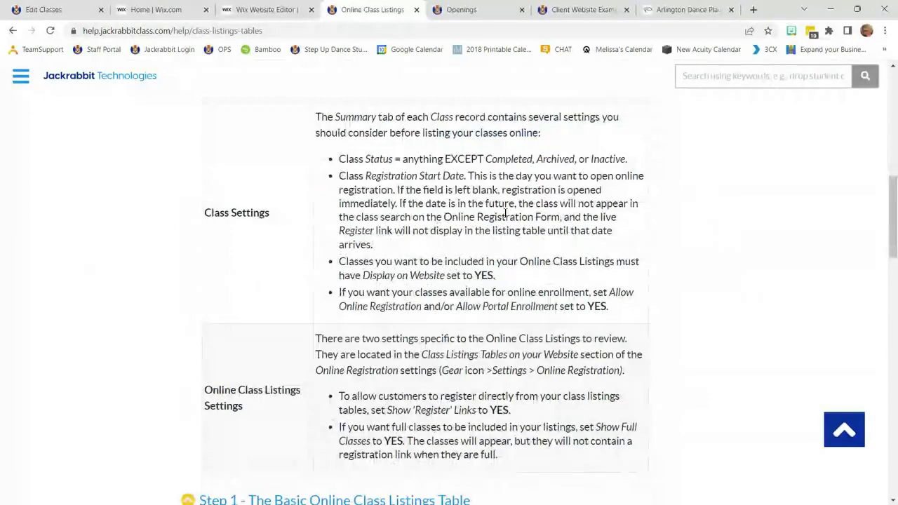
{"action": "scroll", "coordinate": [505, 213], "scroll_direction": "down", "scroll_amount": 3}
{"action": "scroll", "coordinate": [550, 377], "scroll_direction": "down", "scroll_amount": 3}
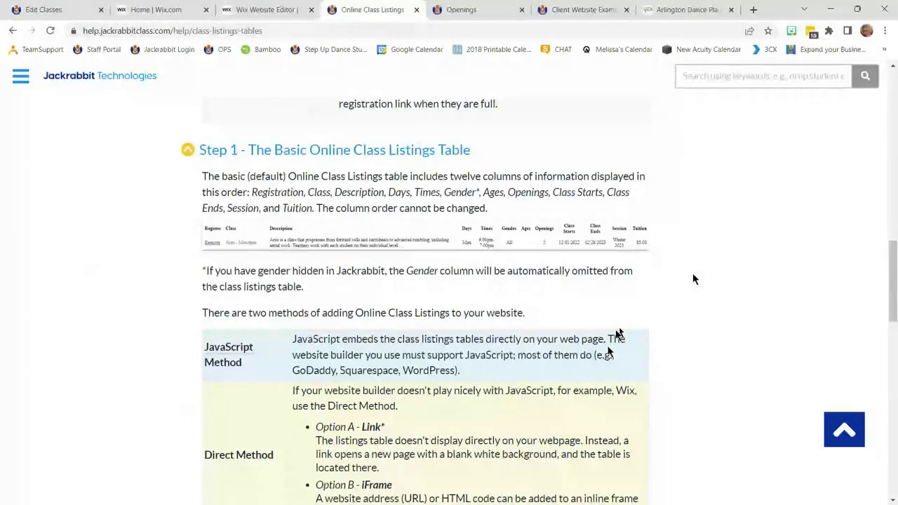
{"action": "scroll", "coordinate": [682, 325], "scroll_direction": "down", "scroll_amount": 2}
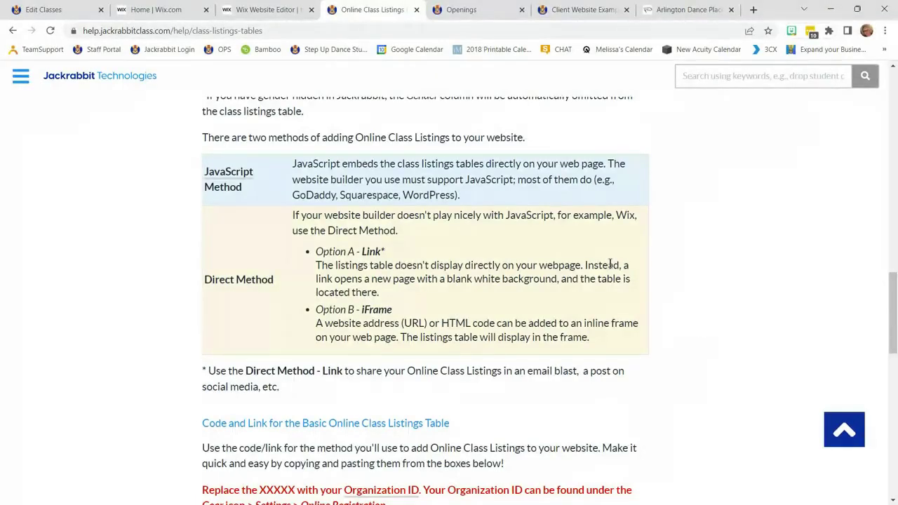
{"action": "left_click_drag", "start_coordinate": [616, 214], "coordinate": [698, 328]}
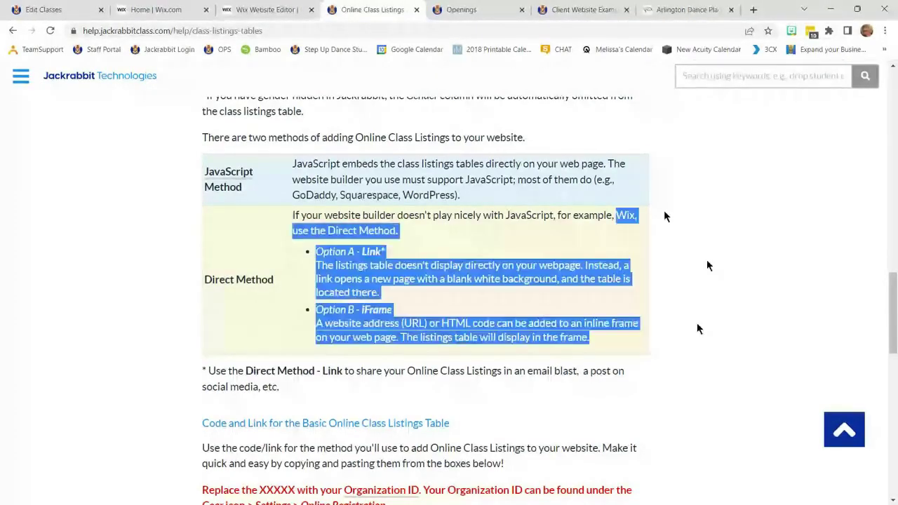
{"action": "left_click", "coordinate": [649, 242]}
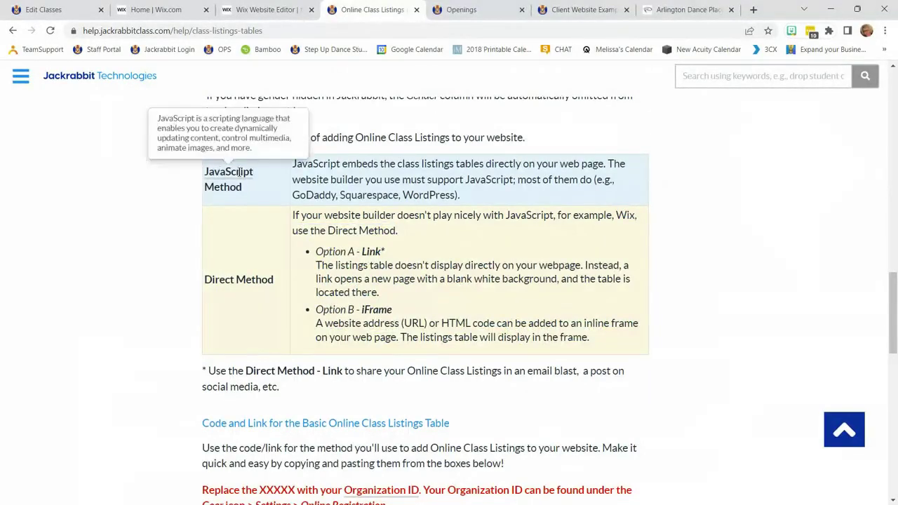
{"action": "scroll", "coordinate": [749, 302], "scroll_direction": "down", "scroll_amount": 1}
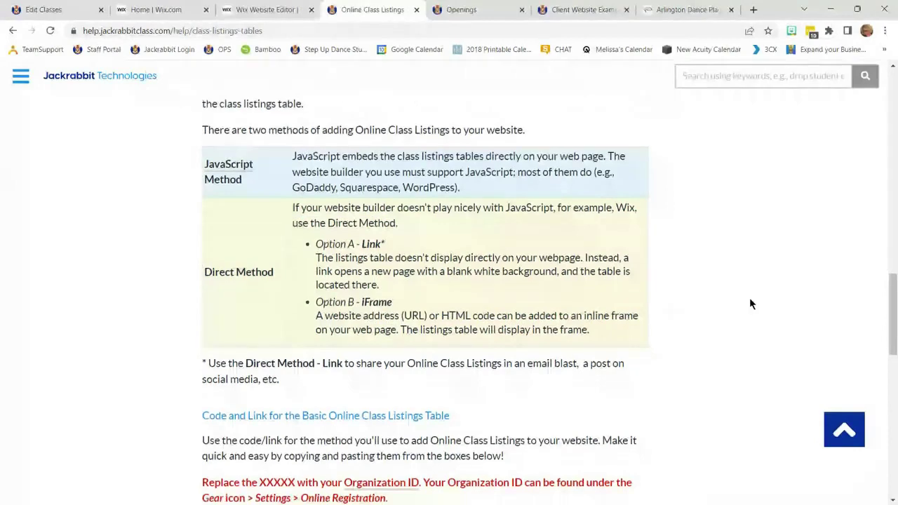
{"action": "scroll", "coordinate": [748, 309], "scroll_direction": "down", "scroll_amount": 1}
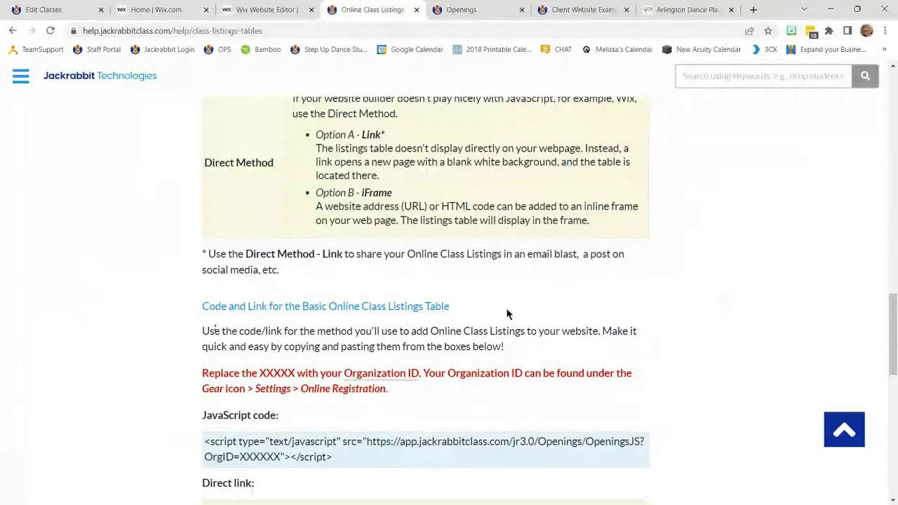
{"action": "scroll", "coordinate": [617, 314], "scroll_direction": "down", "scroll_amount": 2}
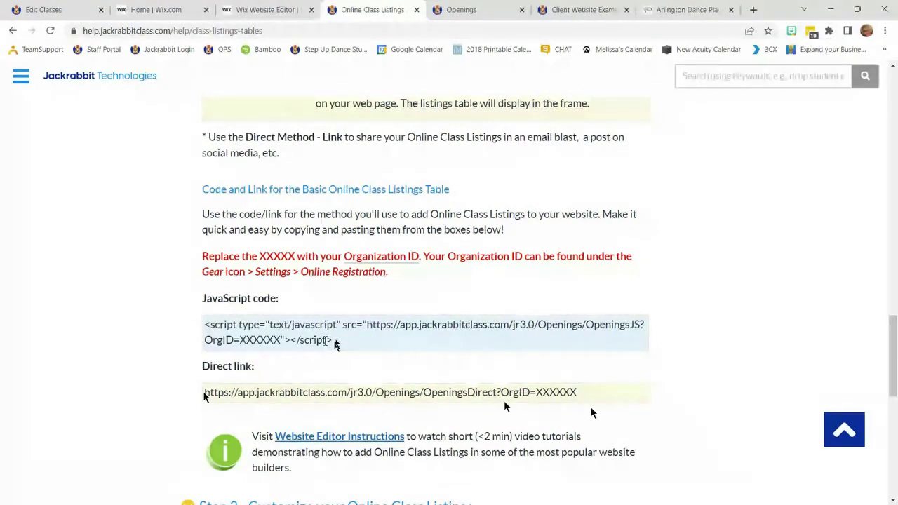
- Switch to the Wix editor and add an Embed HTML element to the page's empty section, with its settings open
{"action": "left_click", "coordinate": [265, 9]}
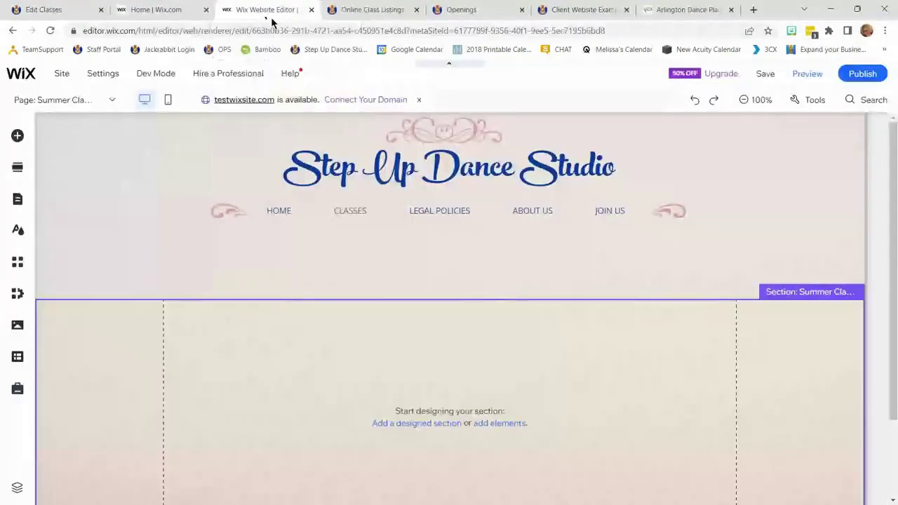
{"action": "scroll", "coordinate": [704, 358], "scroll_direction": "down", "scroll_amount": 3}
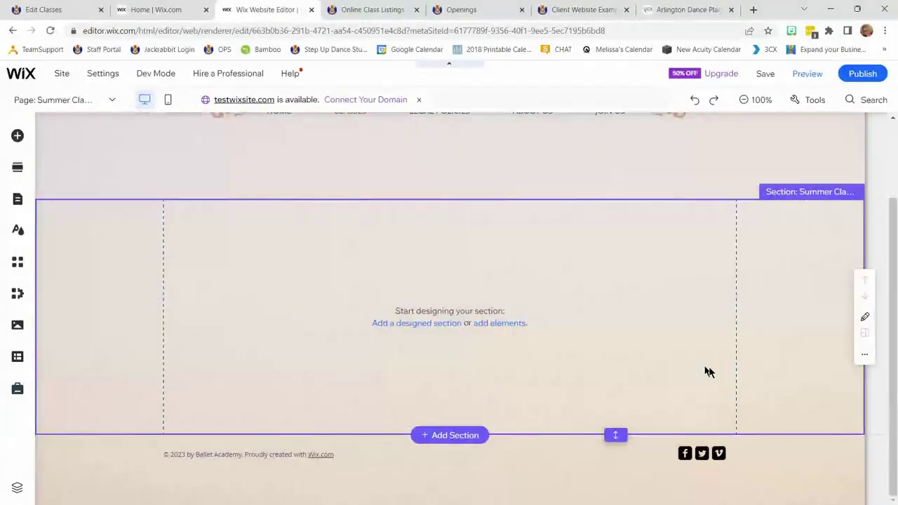
{"action": "scroll", "coordinate": [740, 368], "scroll_direction": "up", "scroll_amount": 3}
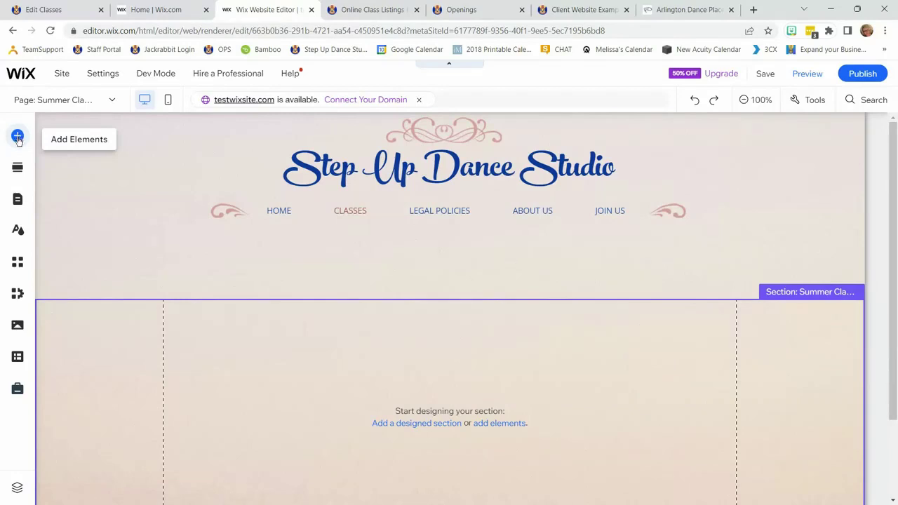
{"action": "left_click", "coordinate": [18, 137]}
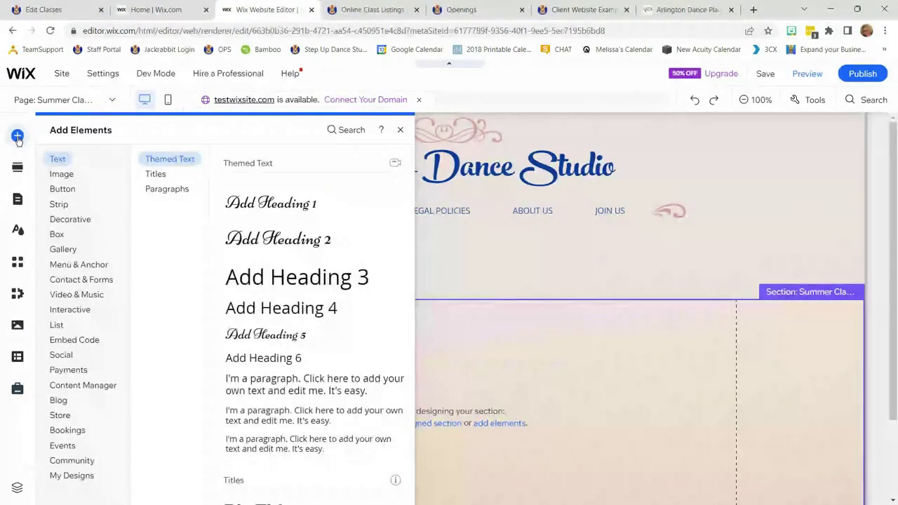
{"action": "left_click", "coordinate": [76, 344]}
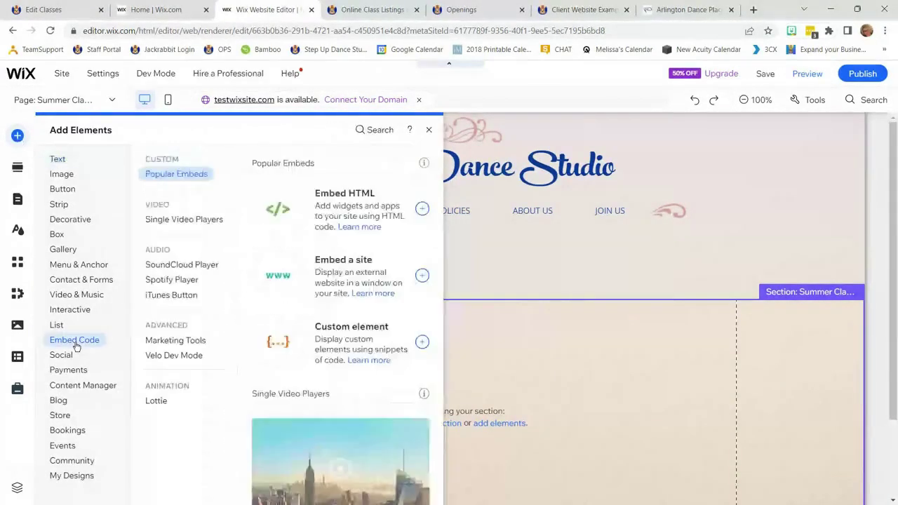
{"action": "left_click", "coordinate": [367, 215]}
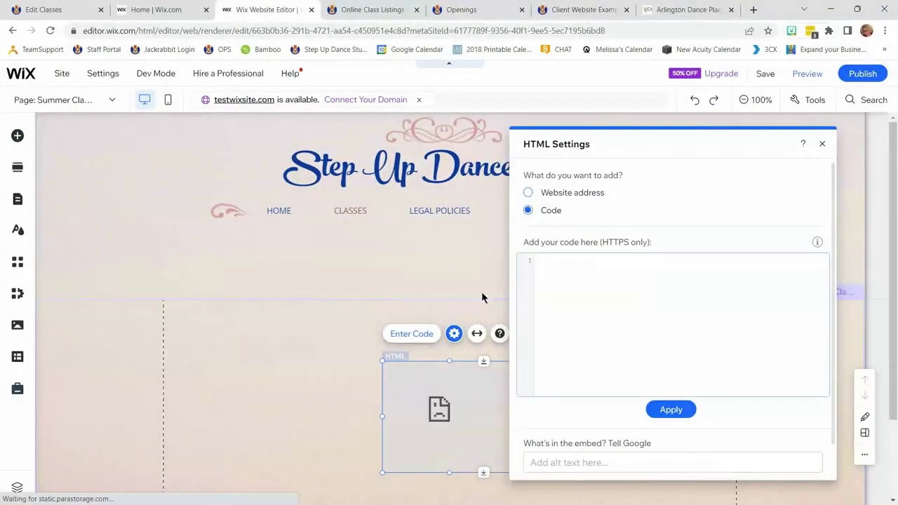
- Check the code's ID placeholder in the help article, then look up the organization ID in the Jackrabbit account details
{"action": "left_click", "coordinate": [362, 10]}
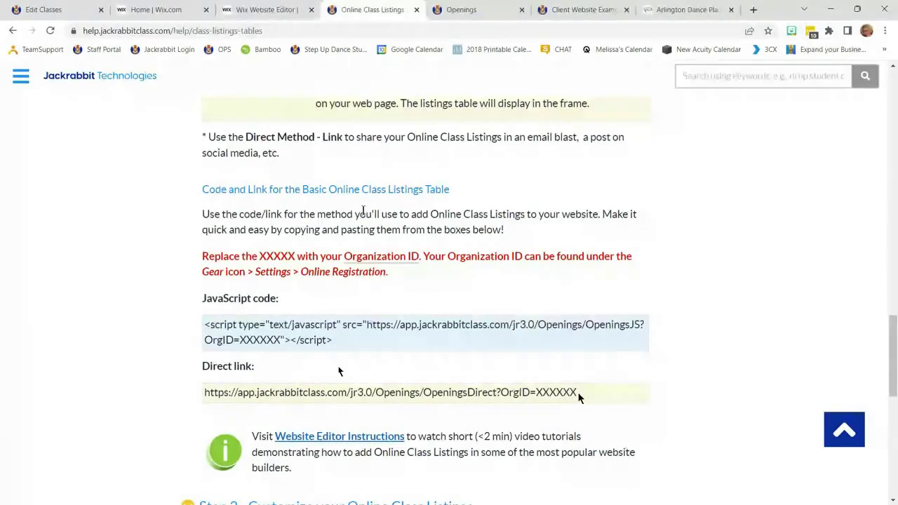
{"action": "left_click", "coordinate": [43, 9]}
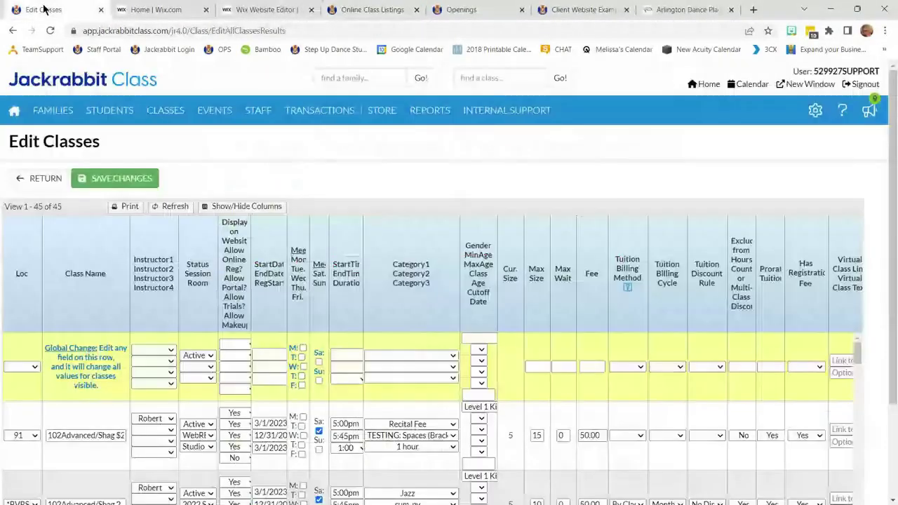
{"action": "mouse_move", "coordinate": [816, 112]}
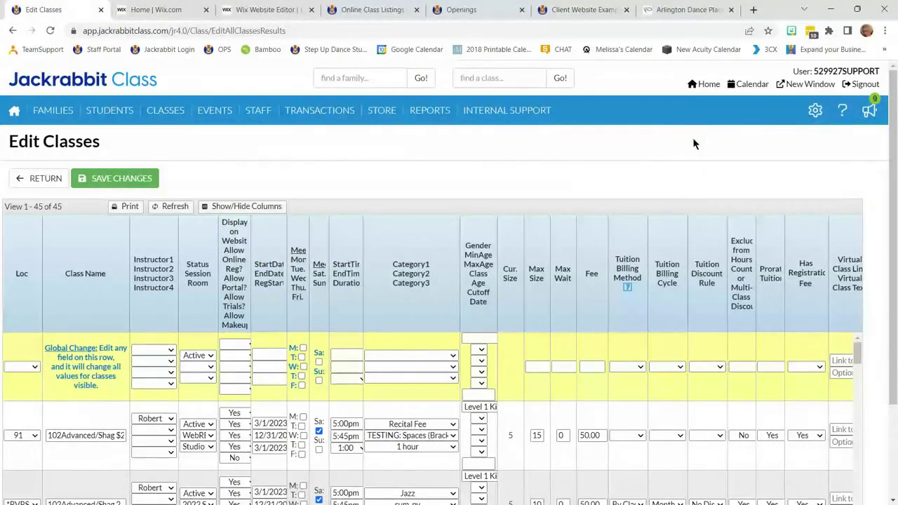
{"action": "left_click", "coordinate": [743, 144]}
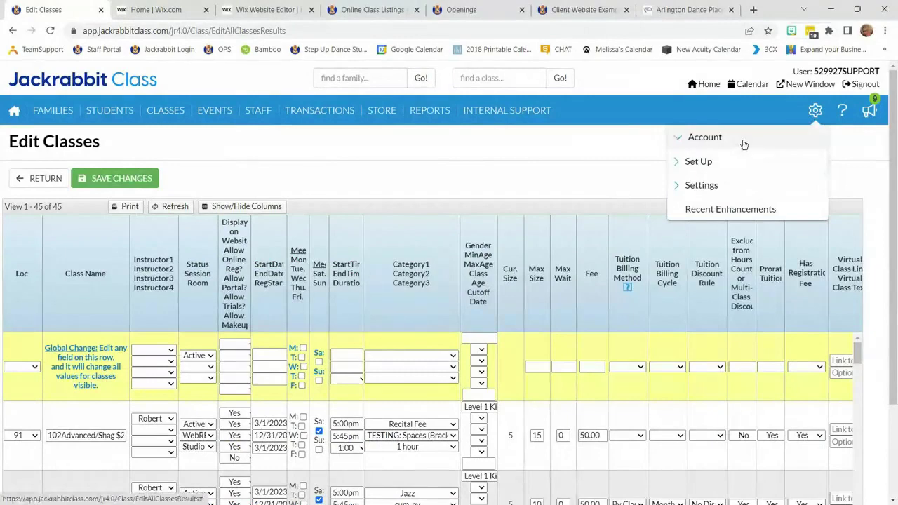
{"action": "left_click", "coordinate": [731, 156]}
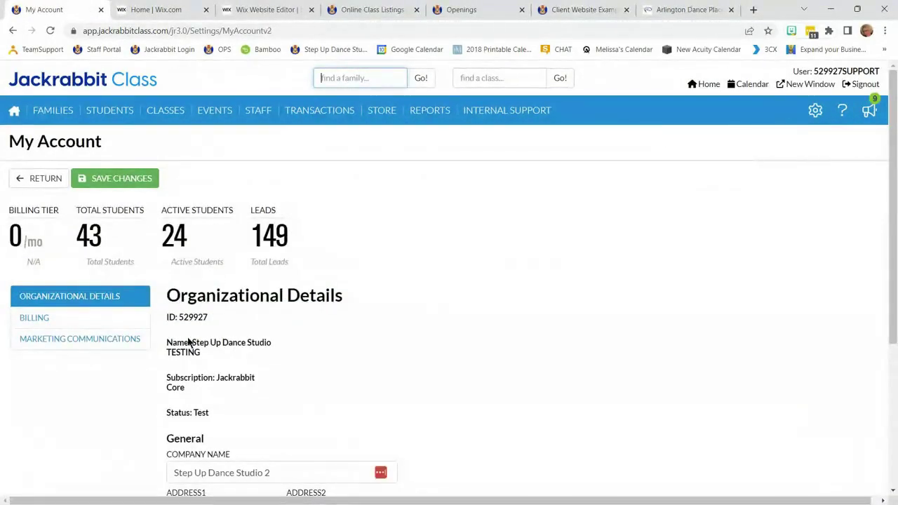
{"action": "left_click", "coordinate": [512, 314]}
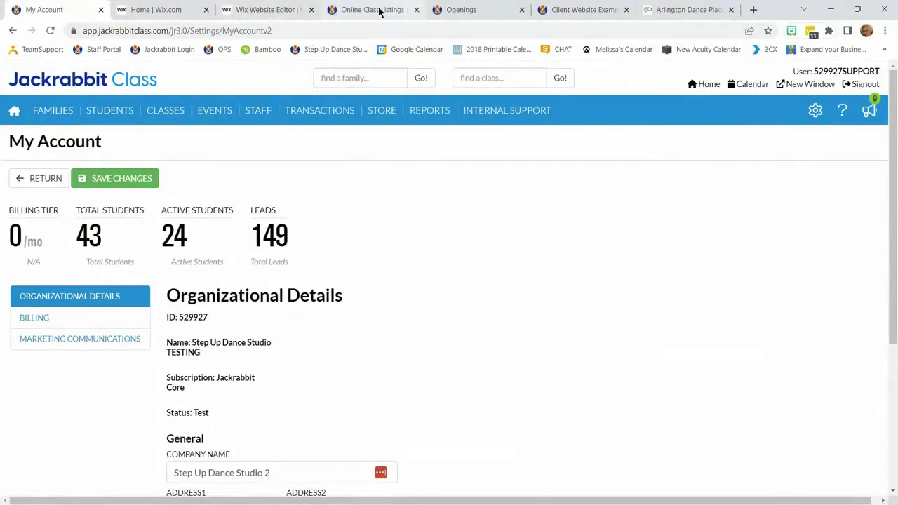
- Copy the basic table's JavaScript code from the help article and paste it into the Wix HTML element's code
{"action": "left_click", "coordinate": [280, 11]}
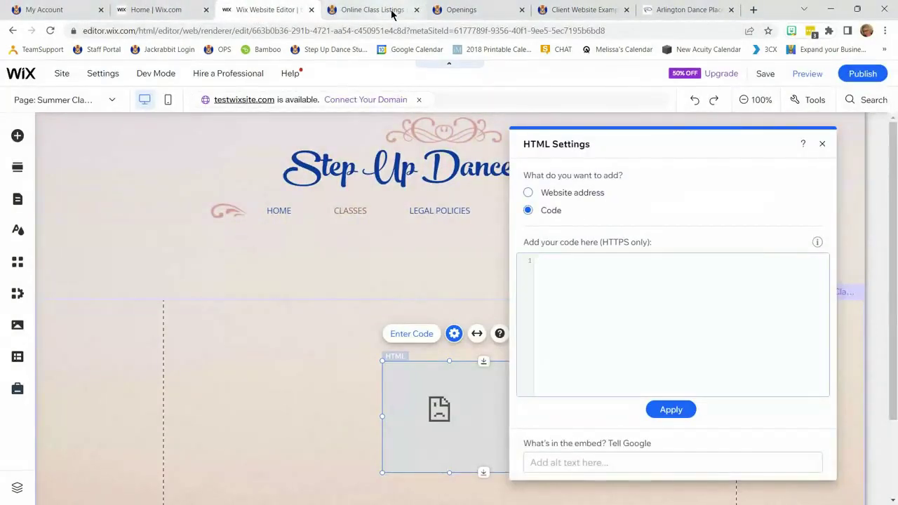
{"action": "left_click", "coordinate": [334, 10]}
{"action": "left_click_drag", "start_coordinate": [340, 339], "coordinate": [196, 323]}
{"action": "right_click", "coordinate": [234, 323]}
{"action": "left_click", "coordinate": [283, 340]}
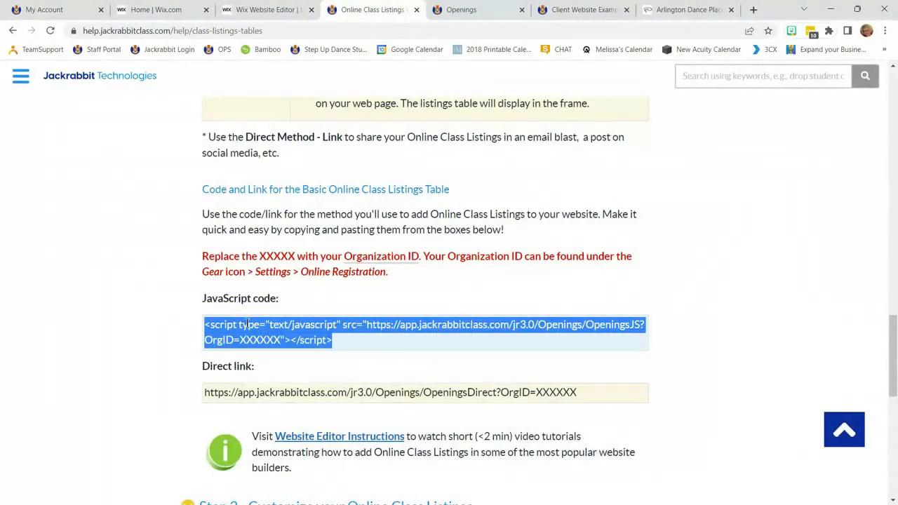
{"action": "left_click", "coordinate": [267, 8]}
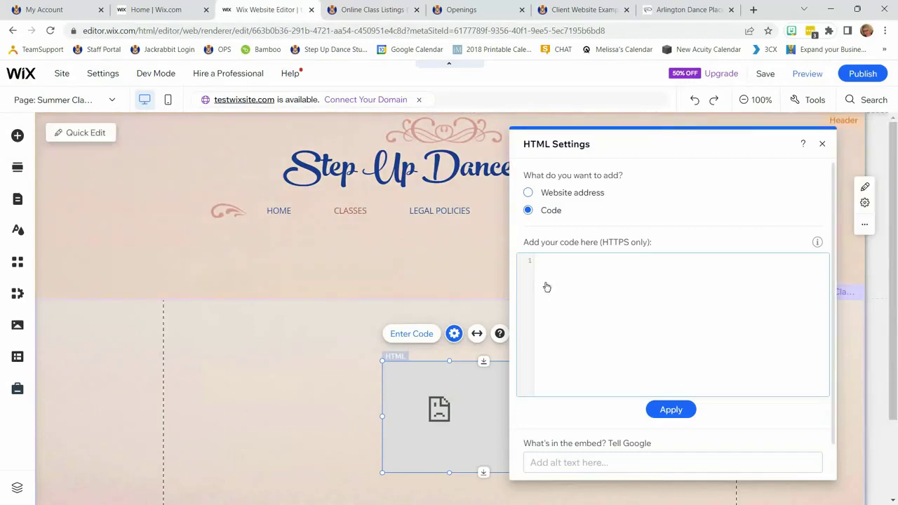
{"action": "key", "text": "ctrl+v"}
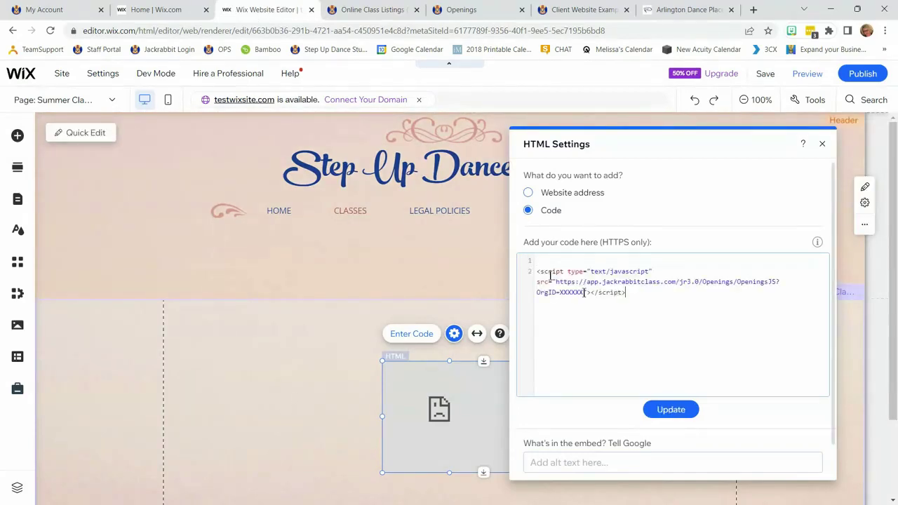
- Replace the XXXXXX placeholder in the embed code with the organization ID and update the HTML element
{"action": "left_click_drag", "start_coordinate": [583, 291], "coordinate": [560, 293]}
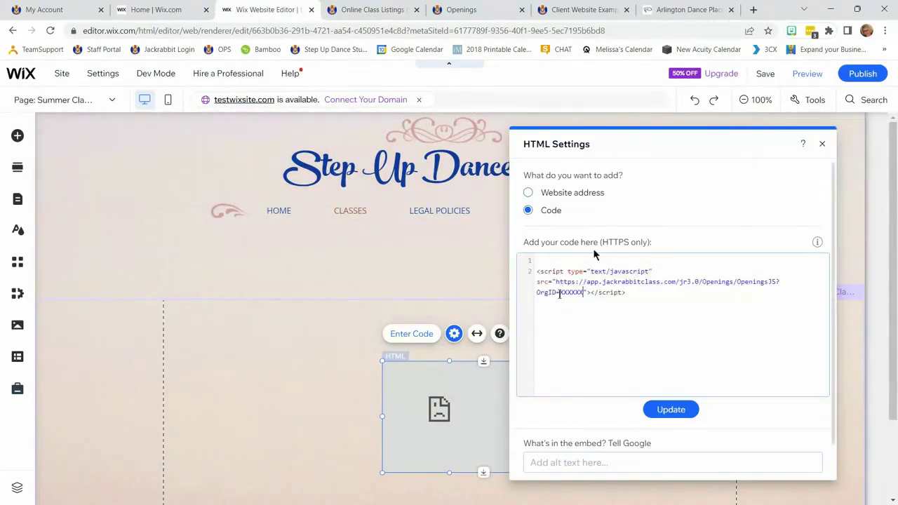
{"action": "type", "text": "XX"}
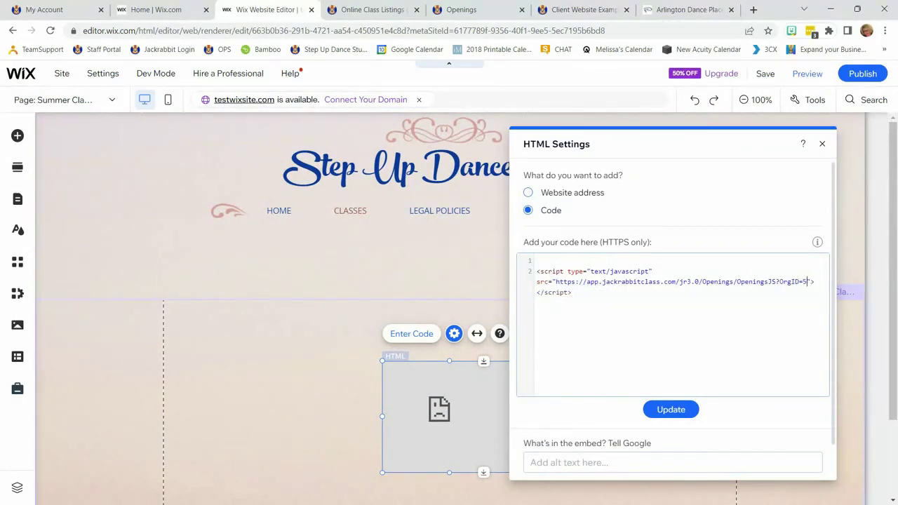
{"action": "type", "text": "9927"}
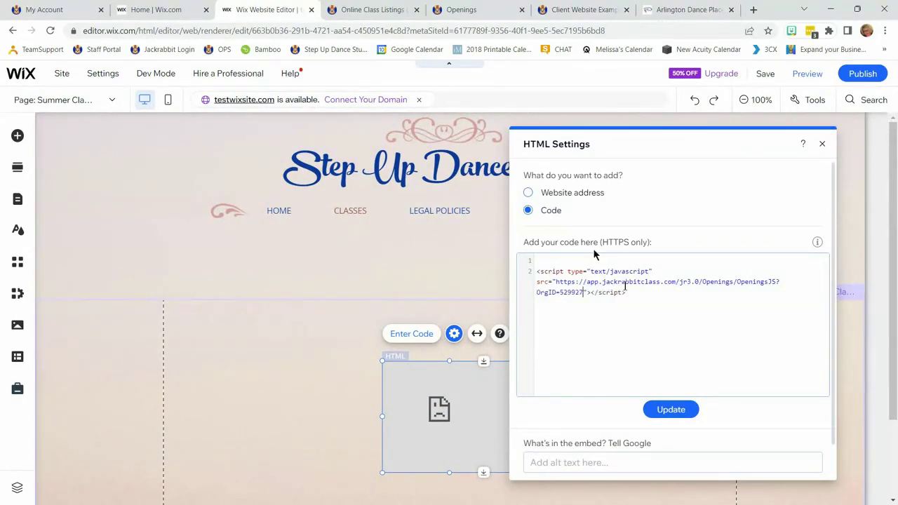
{"action": "left_click", "coordinate": [661, 414]}
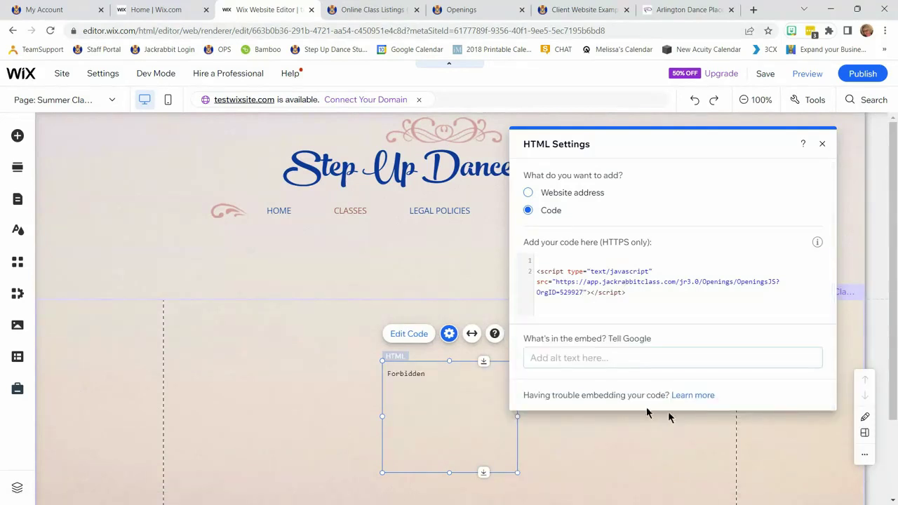
- Delete the entire JavaScript snippet from the HTML element's code
{"action": "left_click", "coordinate": [627, 295]}
{"action": "left_click_drag", "start_coordinate": [628, 295], "coordinate": [496, 272]}
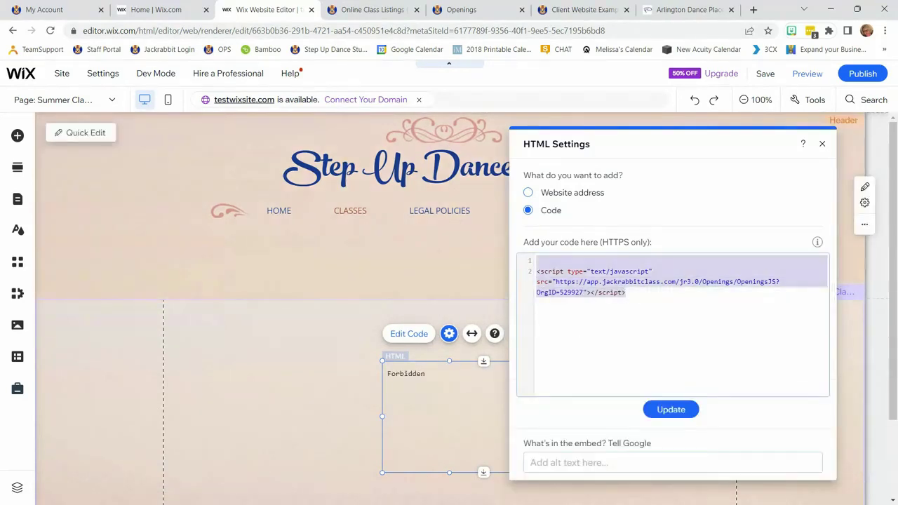
{"action": "key", "text": "BackSpace"}
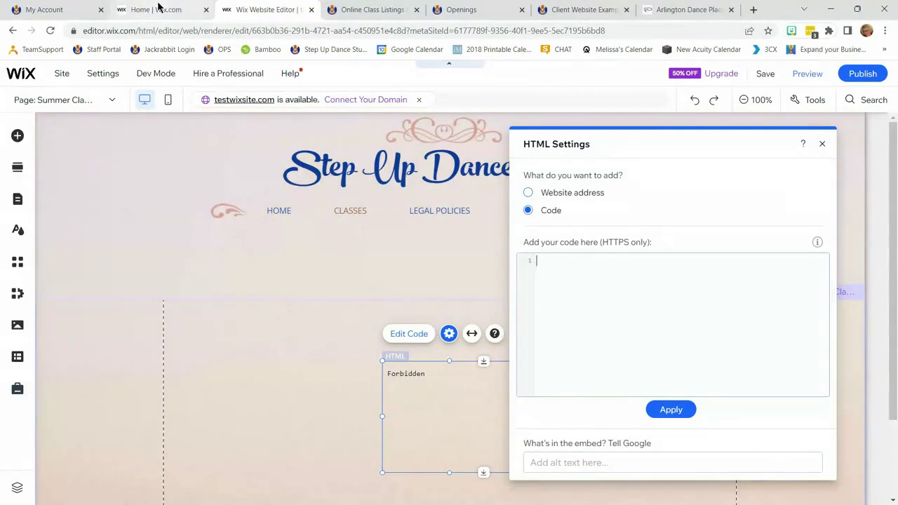
- Copy the basic class listings table's direct link from the Jackrabbit help article
{"action": "left_click", "coordinate": [371, 9]}
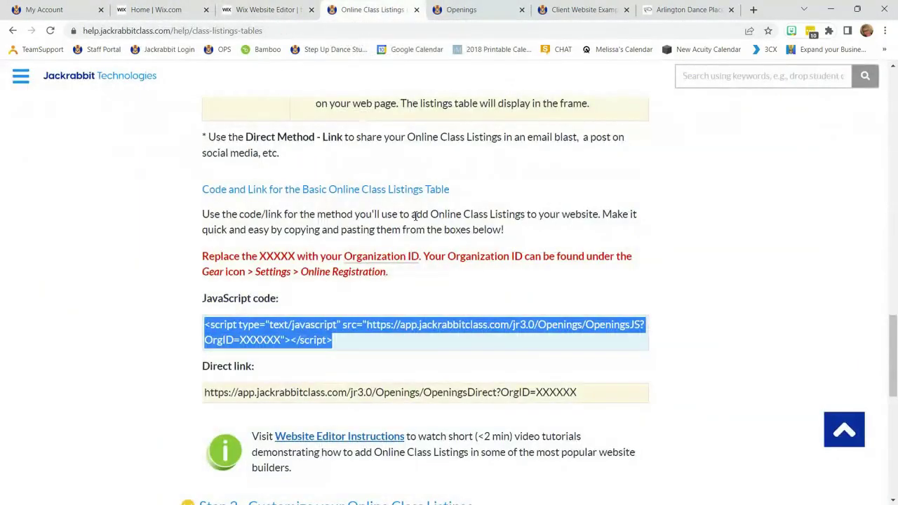
{"action": "left_click", "coordinate": [402, 407]}
{"action": "left_click_drag", "start_coordinate": [532, 391], "coordinate": [186, 404]}
{"action": "key", "text": "ctrl+c"}
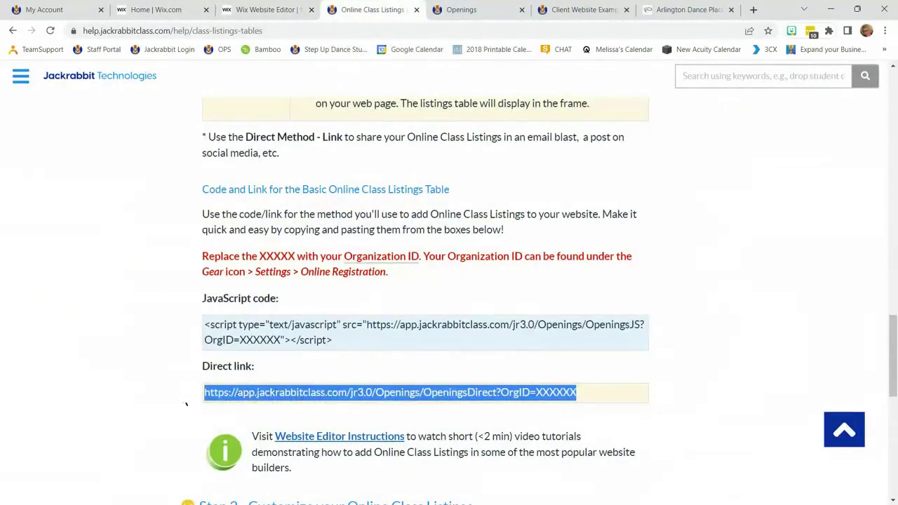
- Paste the direct link into the HTML element's code, replace the XXXXXX placeholder with the organization ID, and update the element
{"action": "left_click", "coordinate": [267, 10]}
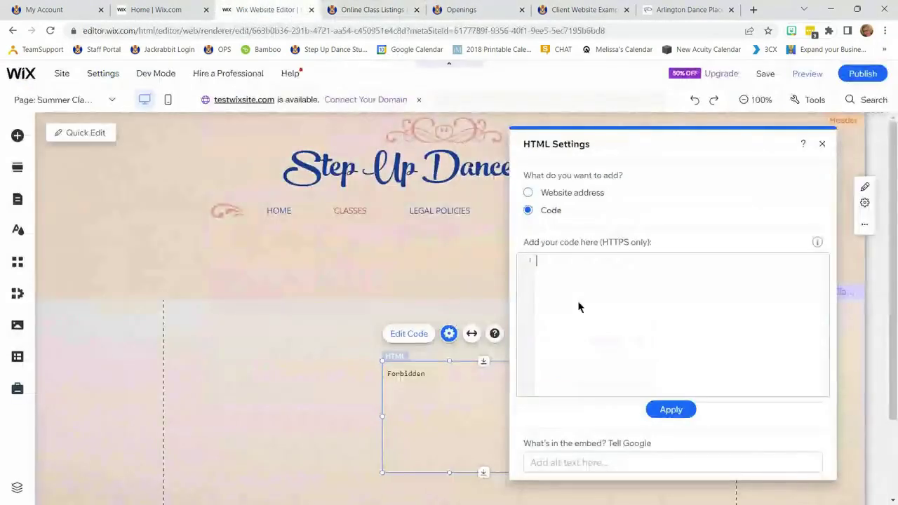
{"action": "left_click", "coordinate": [575, 279]}
{"action": "key", "text": "ctrl+v"}
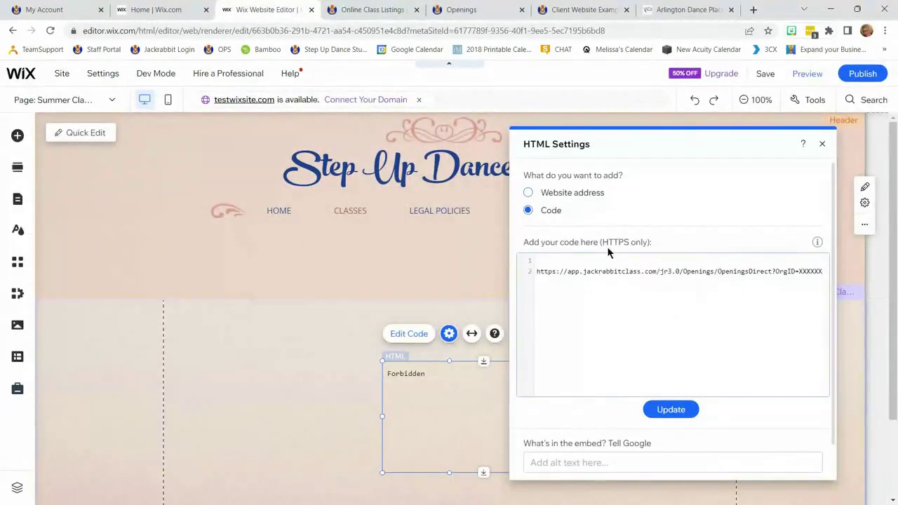
{"action": "left_click", "coordinate": [545, 260]}
{"action": "key", "text": "Delete"}
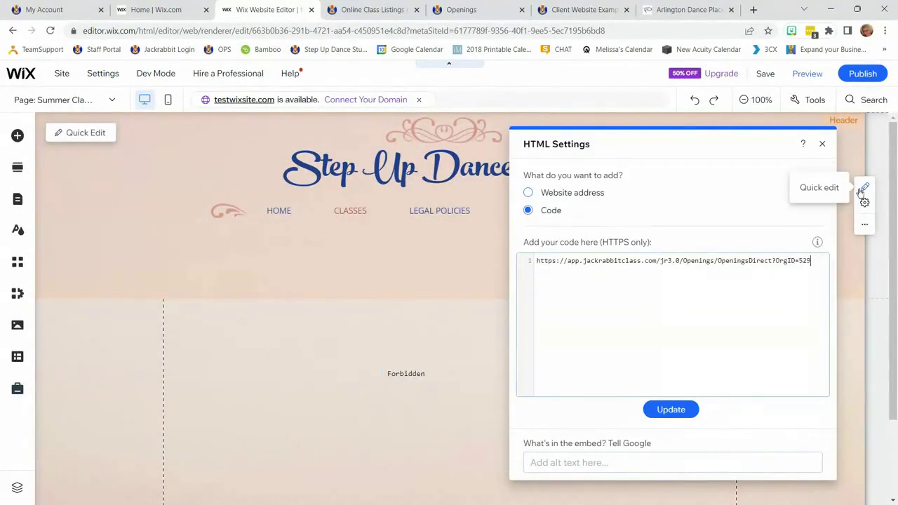
{"action": "left_click", "coordinate": [673, 410]}
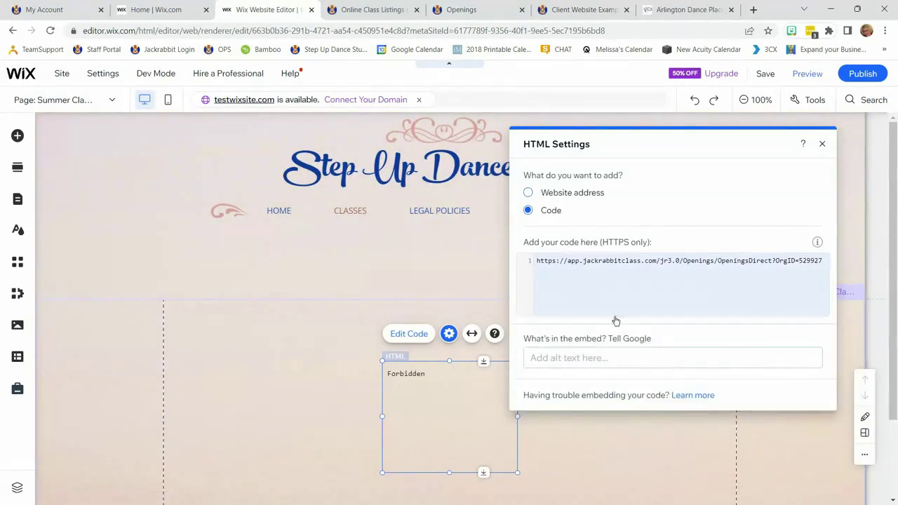
- Delete the HTML element from the Summer Classes section and add an Embed a site element in its place
{"action": "key", "text": "Delete"}
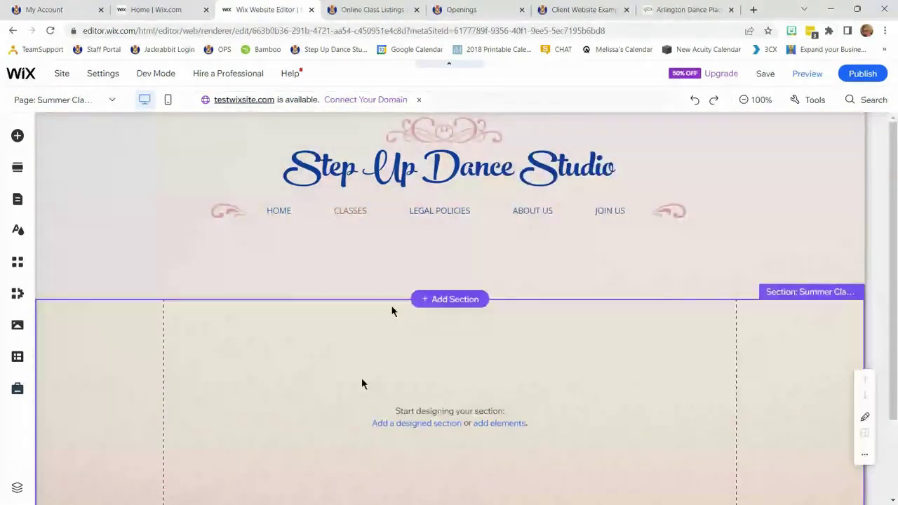
{"action": "left_click", "coordinate": [18, 137]}
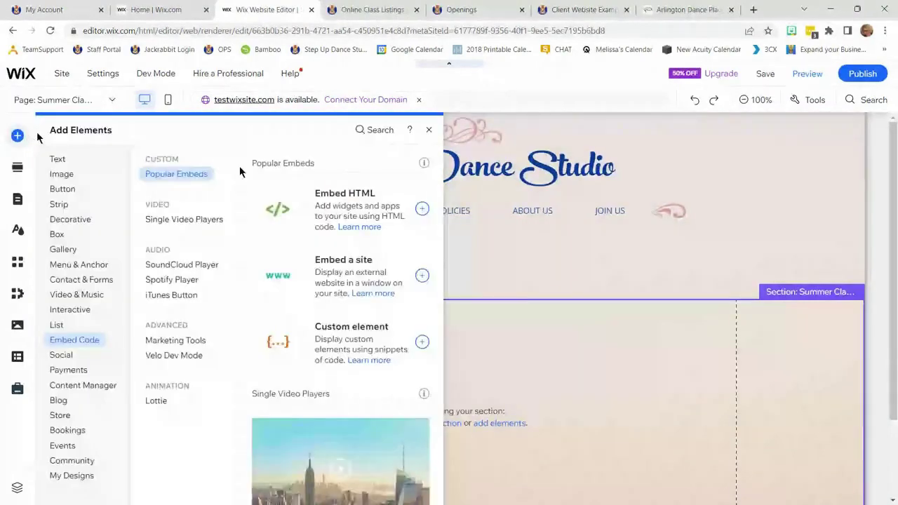
{"action": "left_click", "coordinate": [279, 281]}
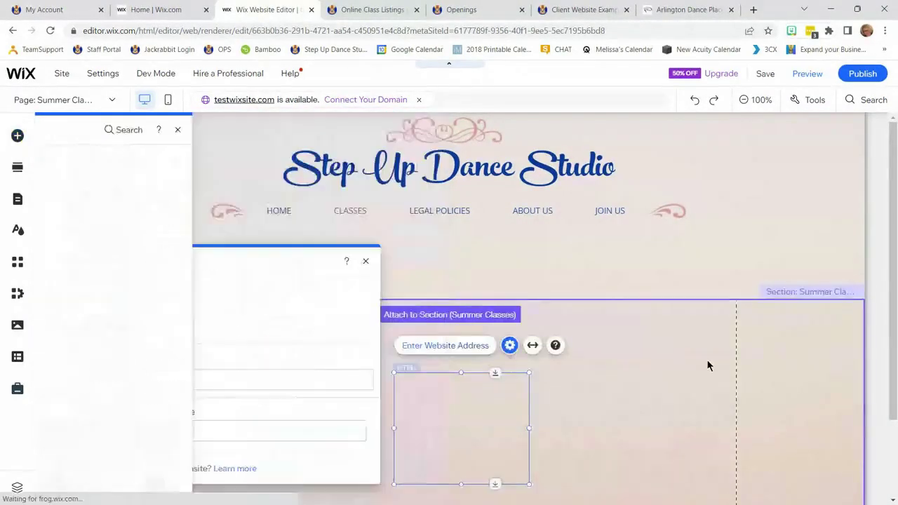
- Try to apply the class listings direct link, with the organization ID replacing the X placeholder, as the element's website address
{"action": "left_click", "coordinate": [163, 380]}
{"action": "type", "text": "https://app.jackrabbitclass.com/jr3.0/Openings/OpeningsDirect?OrgID=XXXXX"}
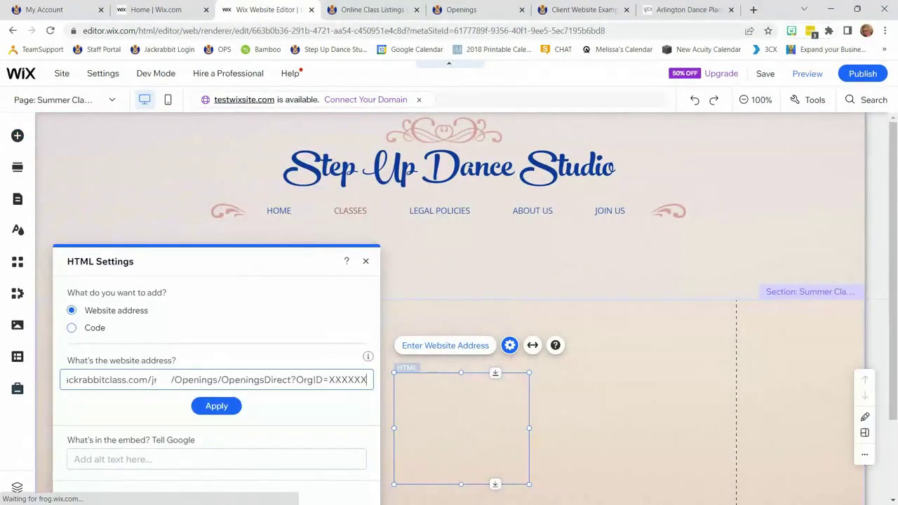
{"action": "key", "text": "BackSpace"}
{"action": "key", "text": "BackSpace"}
{"action": "key", "text": "BackSpace"}
{"action": "key", "text": "BackSpace"}
{"action": "key", "text": "BackSpace"}
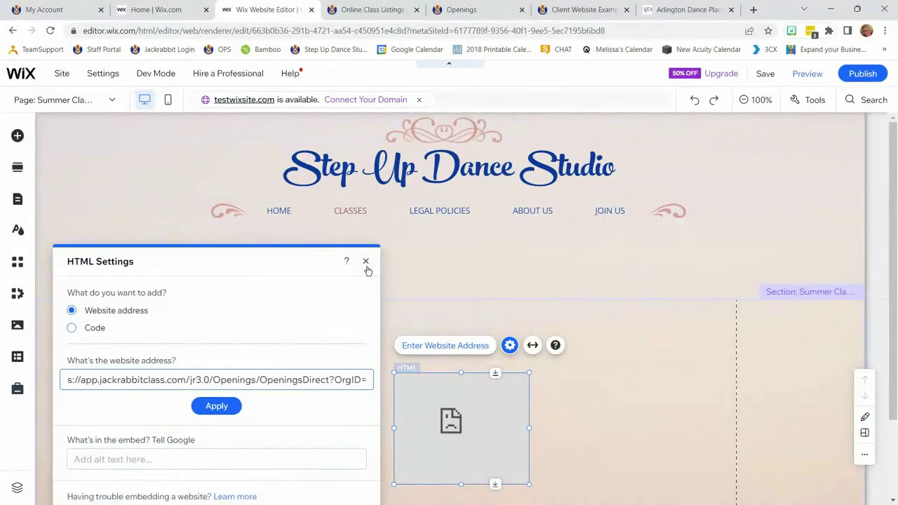
{"action": "type", "text": "529927"}
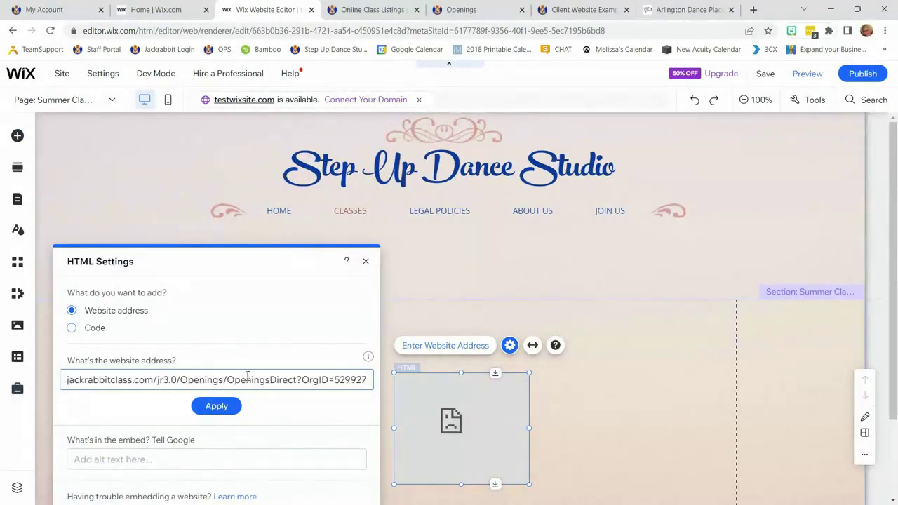
{"action": "left_click", "coordinate": [217, 406]}
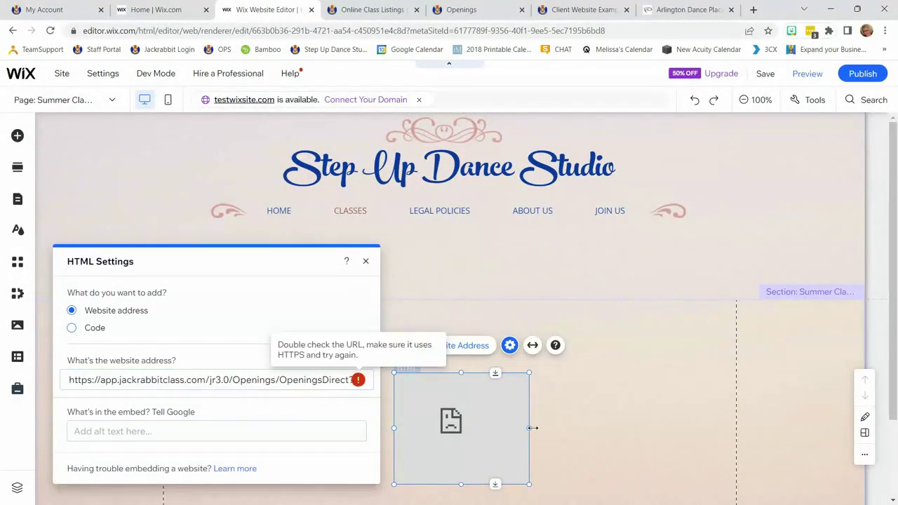
{"action": "left_click", "coordinate": [337, 387]}
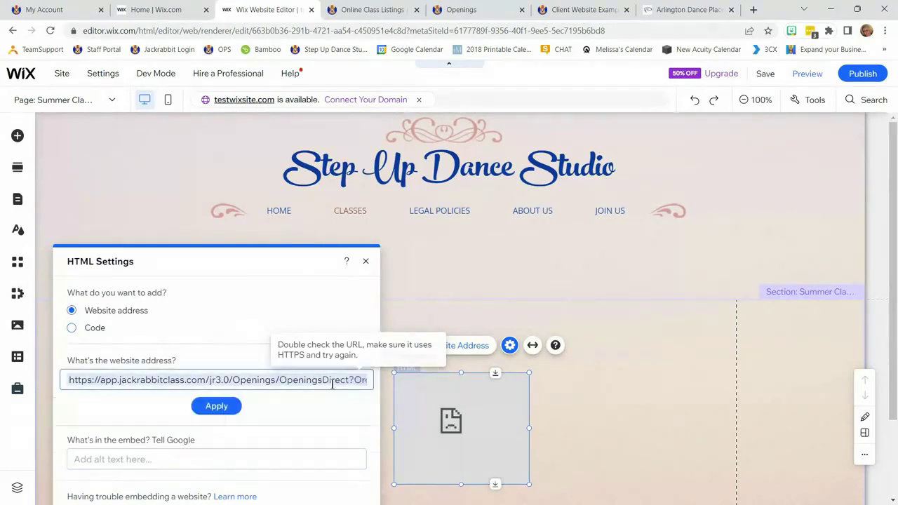
{"action": "left_click", "coordinate": [212, 407]}
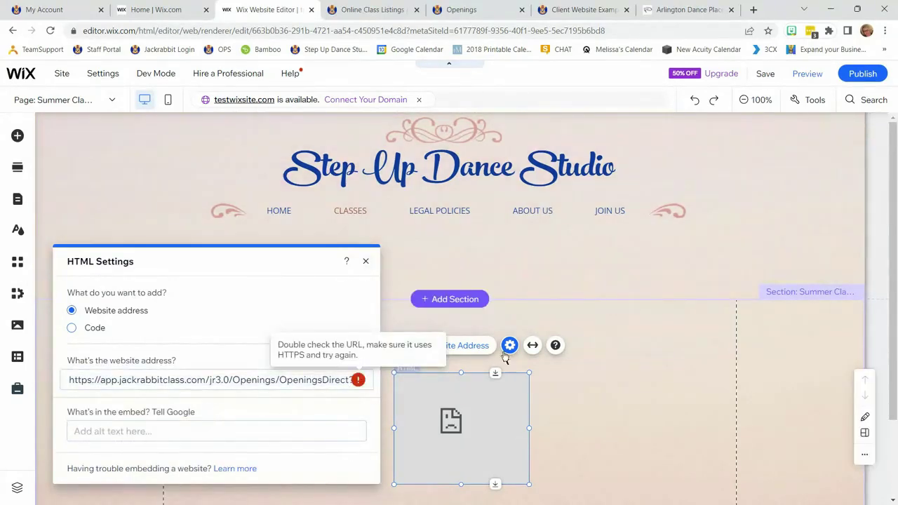
- Delete the Embed a site element and add an Embed HTML element to the Summer Classes section
{"action": "left_click", "coordinate": [366, 264]}
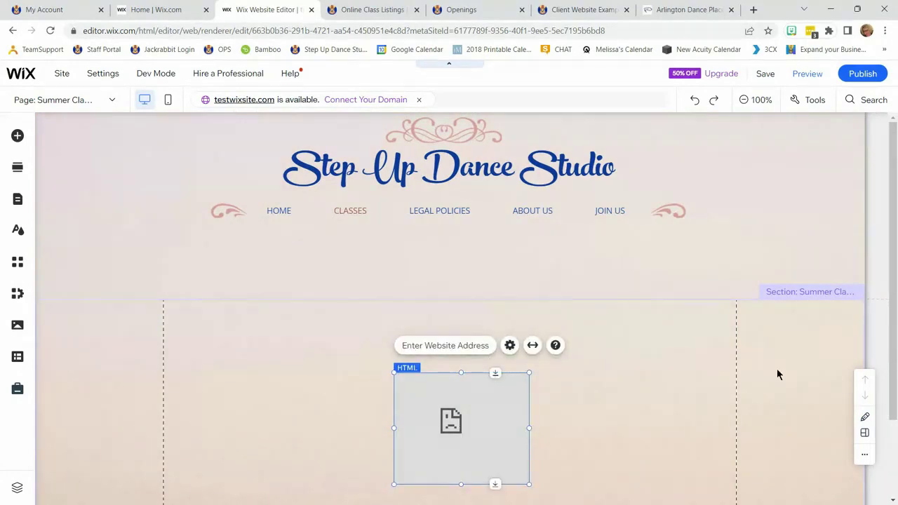
{"action": "key", "text": "Delete"}
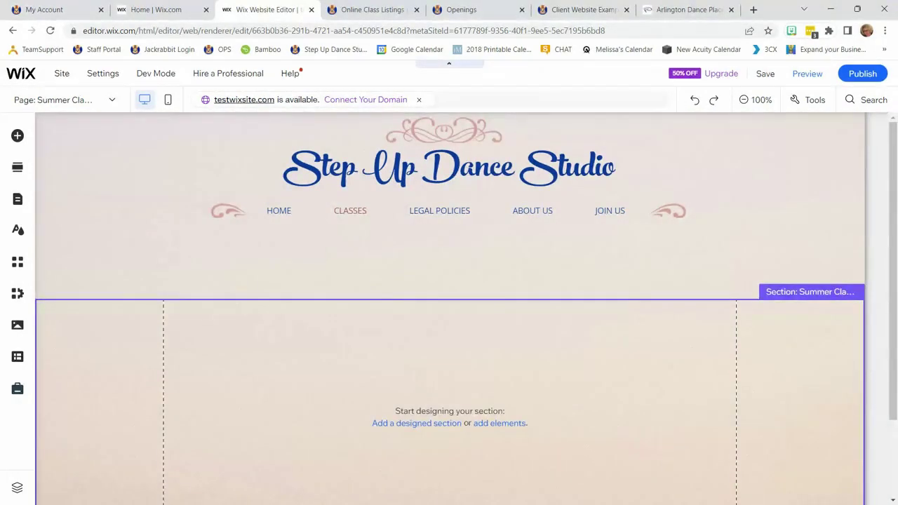
{"action": "left_click", "coordinate": [18, 136]}
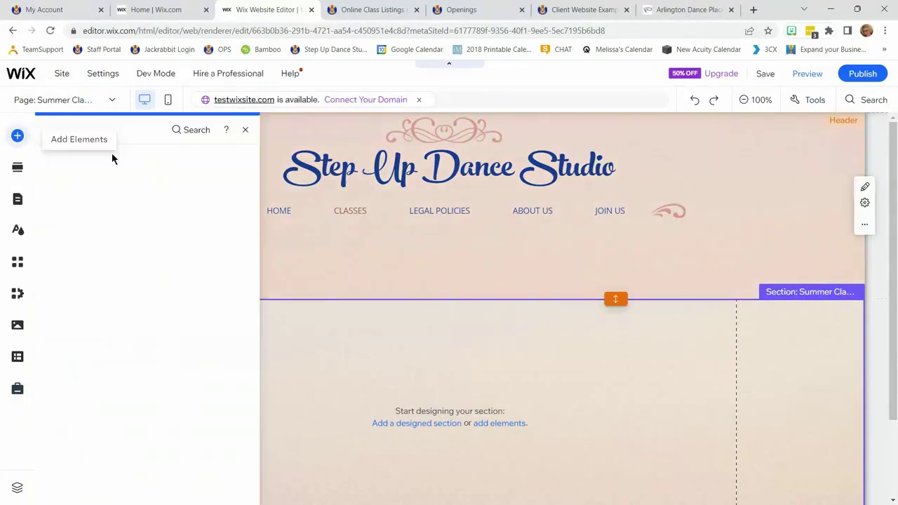
{"action": "left_click", "coordinate": [353, 204]}
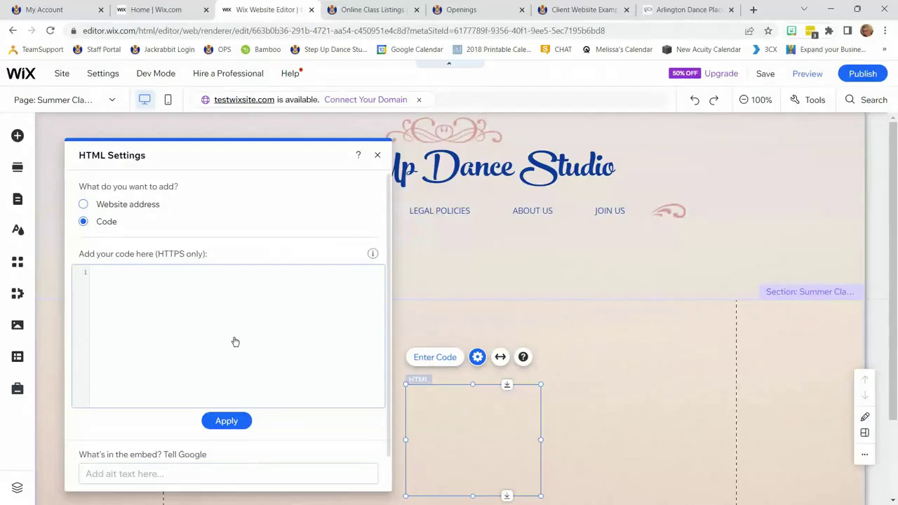
- Switch the Embed HTML element to a website address and try to apply the direct link containing the organization ID
{"action": "left_click", "coordinate": [109, 205]}
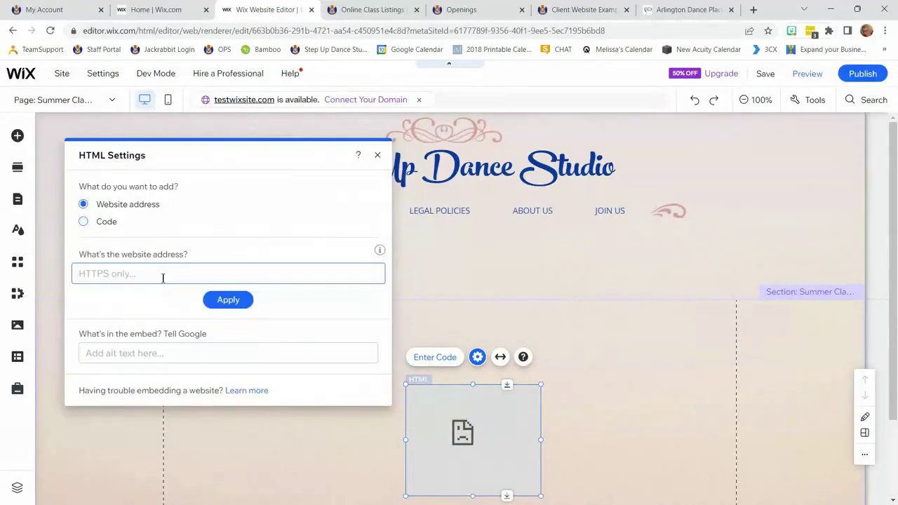
{"action": "left_click", "coordinate": [163, 274]}
{"action": "type", "text": "https://app.jackrabbitclass.com/jr3.0/Openings/OpeningsDirect?OrgID=XXXXXX"}
{"action": "key", "text": "BackSpace"}
{"action": "key", "text": "BackSpace"}
{"action": "key", "text": "BackSpace"}
{"action": "key", "text": "BackSpace"}
{"action": "key", "text": "BackSpace"}
{"action": "key", "text": "BackSpace"}
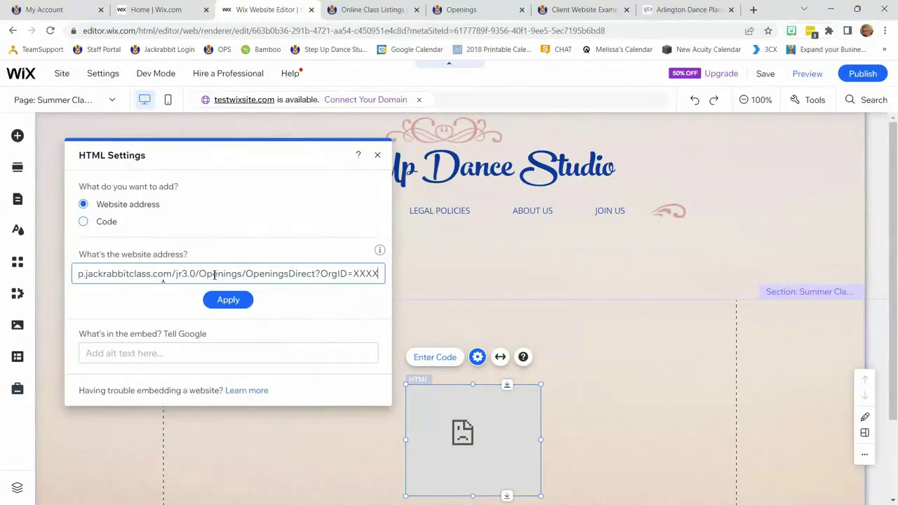
{"action": "type", "text": "529927"}
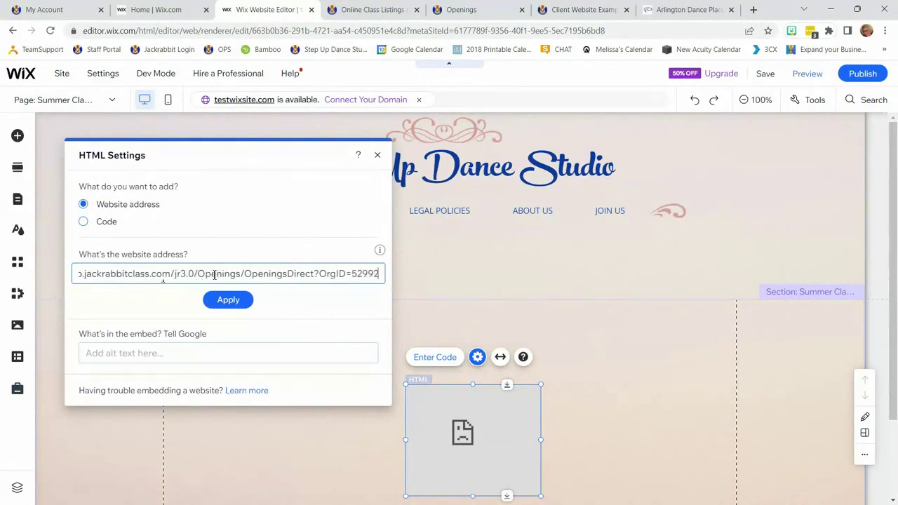
{"action": "left_click", "coordinate": [226, 300]}
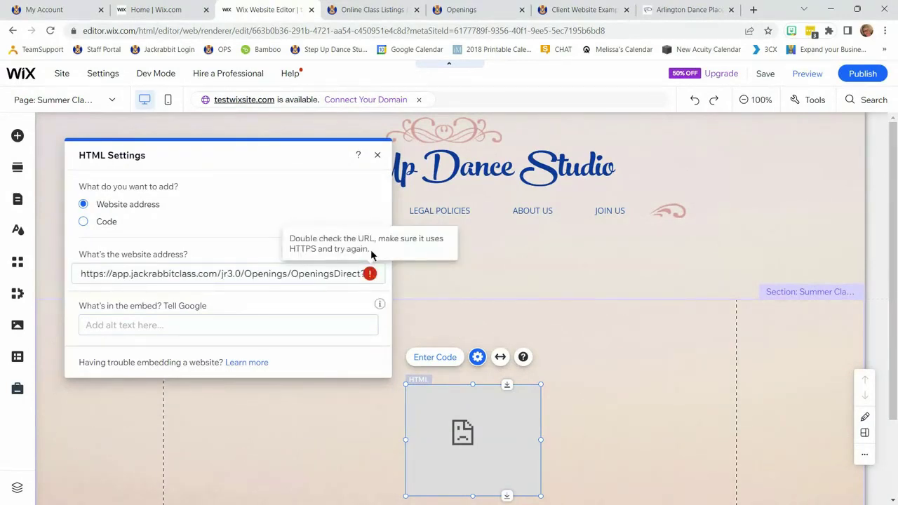
{"action": "left_click", "coordinate": [377, 155]}
- Switch to the Summer Camps page and add a blank section
{"action": "left_click", "coordinate": [97, 99]}
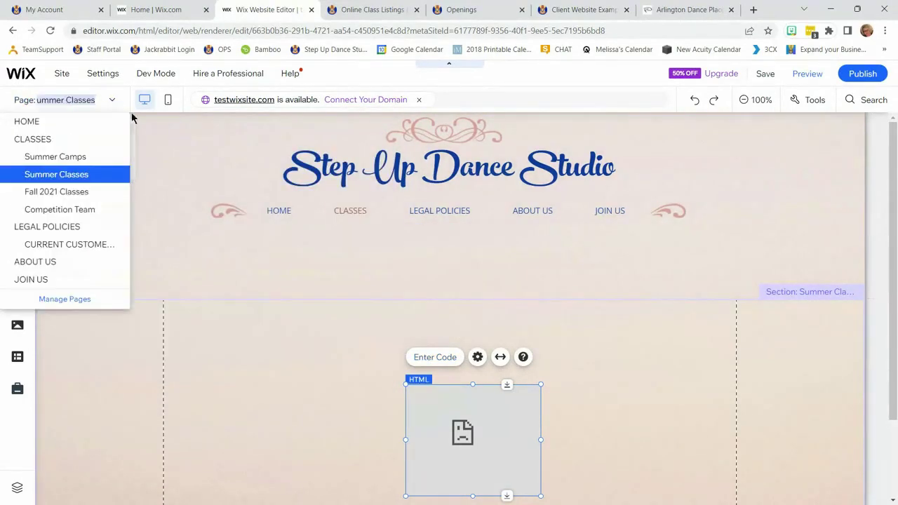
{"action": "left_click", "coordinate": [109, 154]}
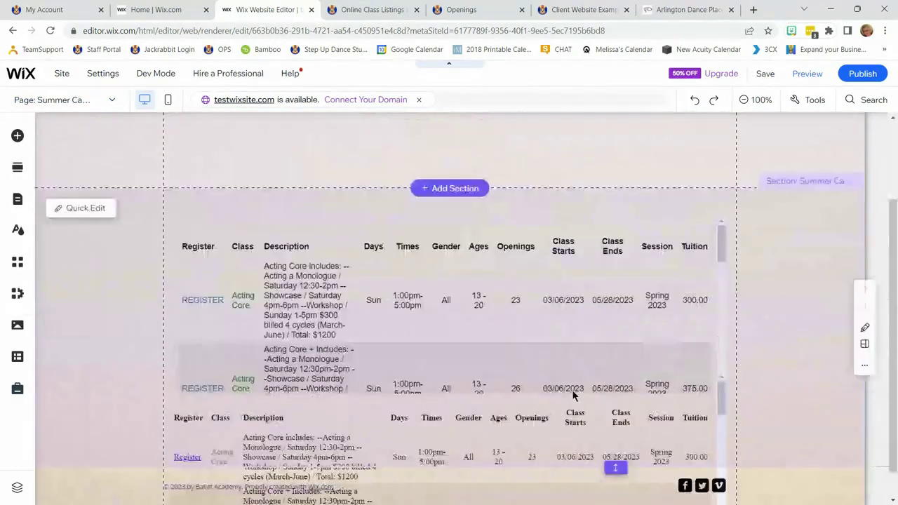
{"action": "scroll", "coordinate": [482, 295], "scroll_direction": "down", "scroll_amount": 2}
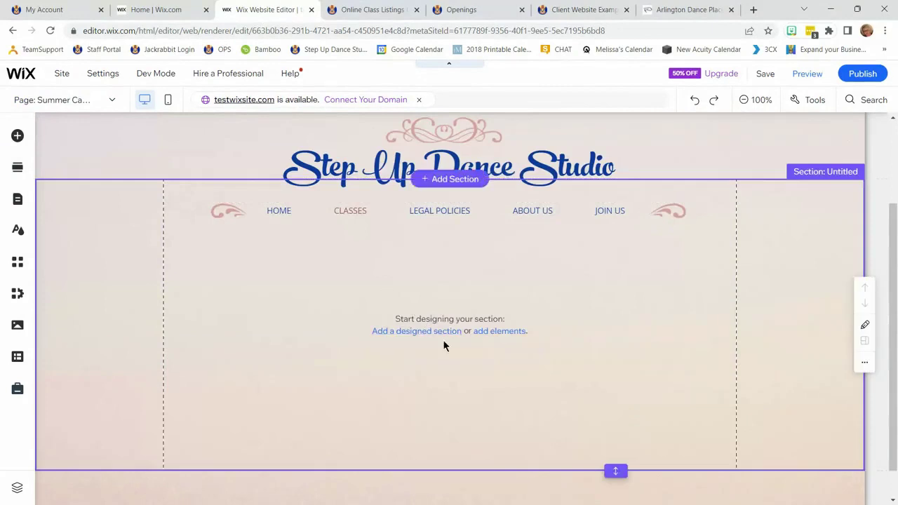
- Add an Embed a site element to the blank section and try to apply the direct link with the organization ID
{"action": "left_click", "coordinate": [20, 139]}
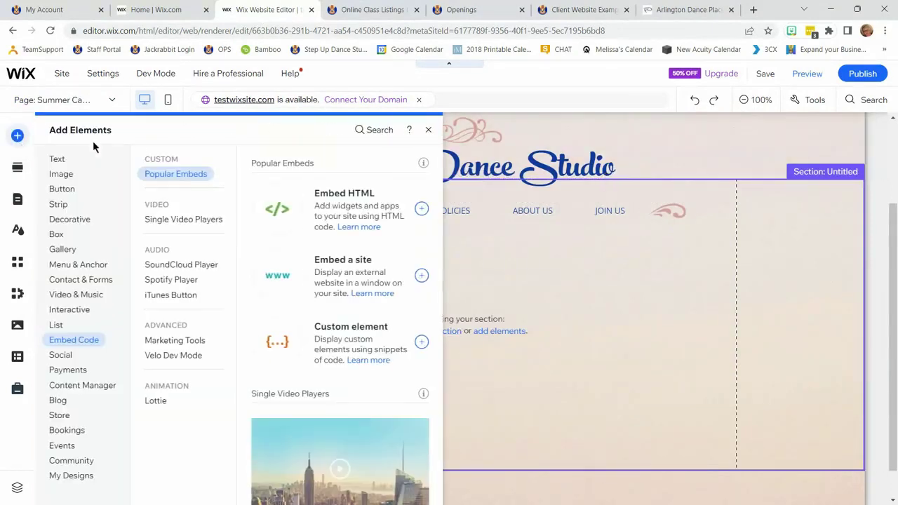
{"action": "left_click", "coordinate": [343, 275]}
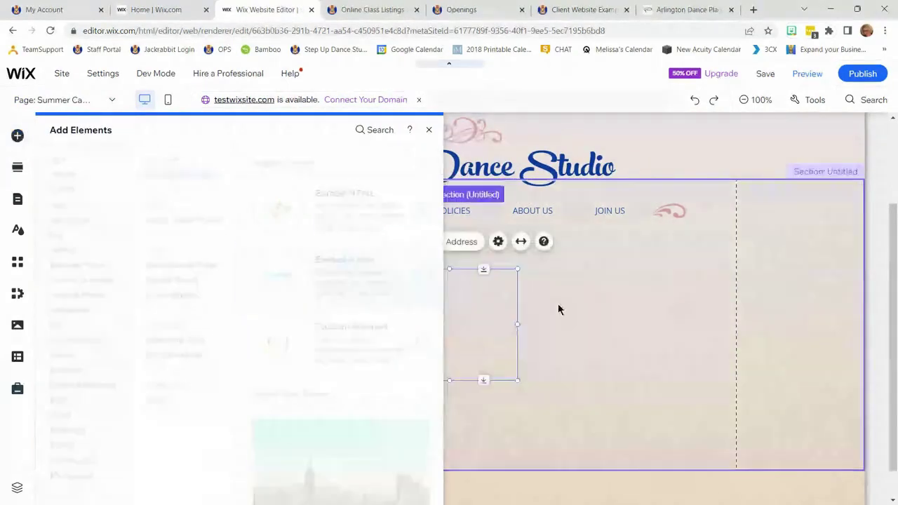
{"action": "left_click", "coordinate": [433, 241]}
{"action": "key", "text": "ctrl+v"}
{"action": "left_click", "coordinate": [747, 293]}
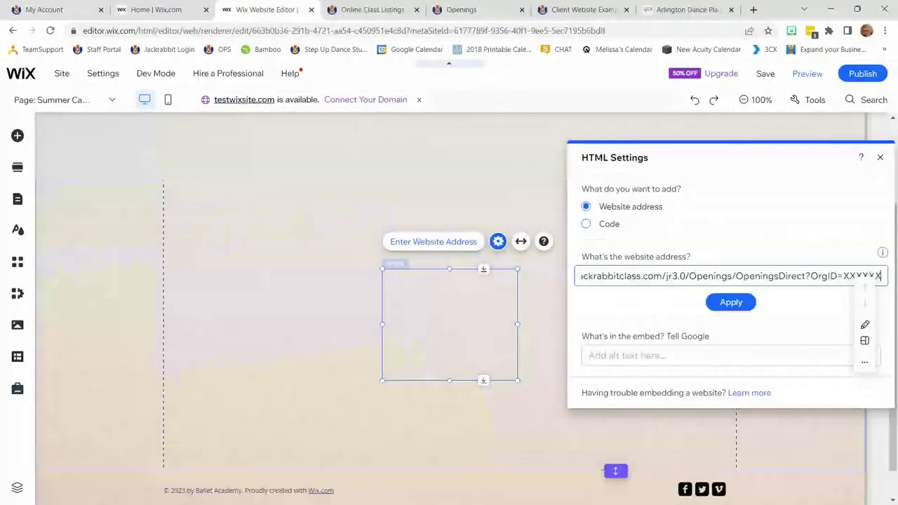
{"action": "key", "text": "Right"}
{"action": "key", "text": "Right"}
{"action": "key", "text": "Right"}
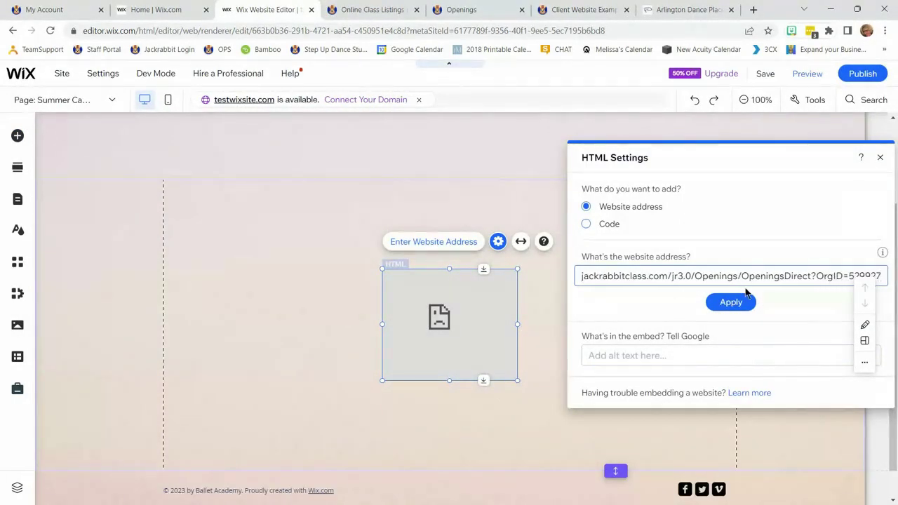
{"action": "left_click", "coordinate": [744, 298]}
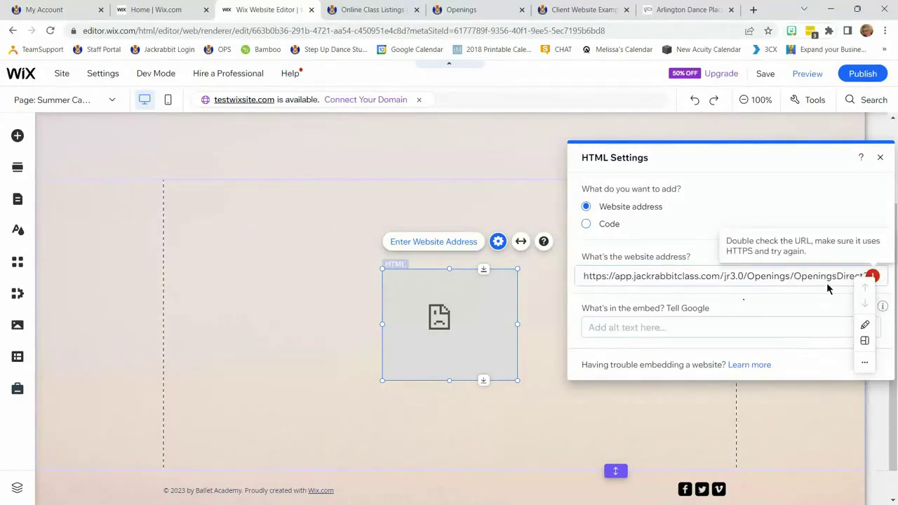
{"action": "left_click", "coordinate": [880, 157]}
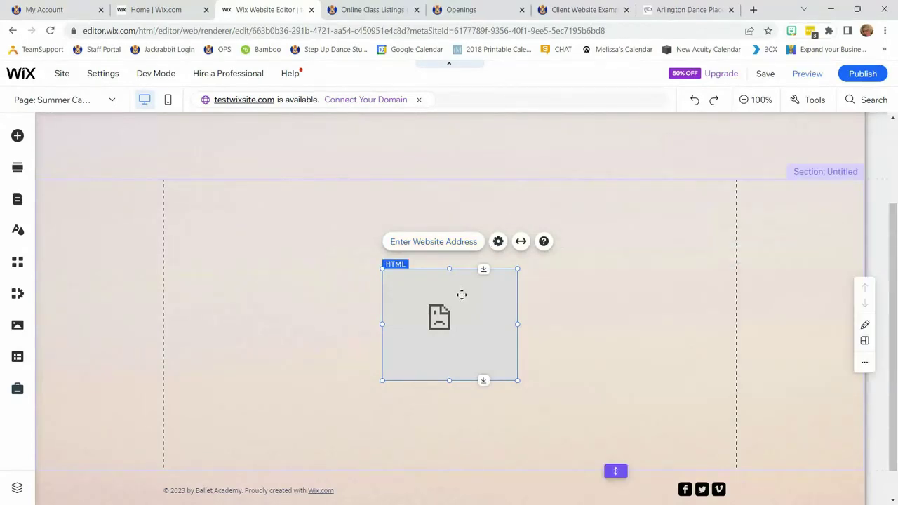
- Undo adding the Embed a site element and the blank section on the Summer Camps page
{"action": "key", "text": "ctrl+z"}
{"action": "key", "text": "ctrl+z"}
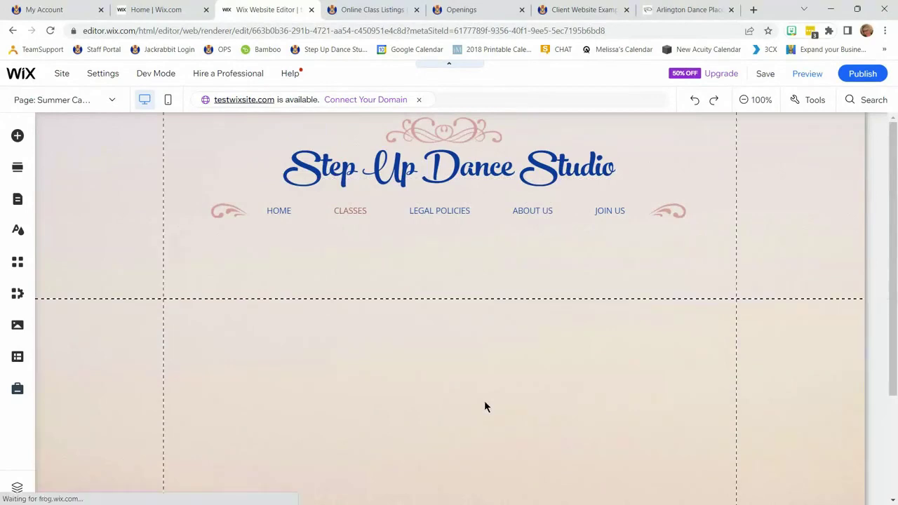
- Separate the overlapping class listings tables, placing the plain one at the section's top and the styled one, made smaller, below it
{"action": "scroll", "coordinate": [561, 421], "scroll_direction": "down", "scroll_amount": 2}
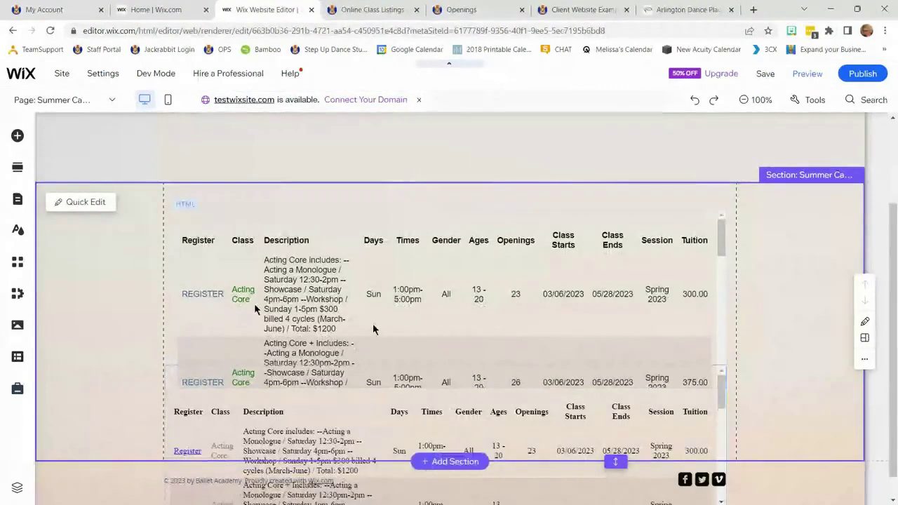
{"action": "scroll", "coordinate": [395, 358], "scroll_direction": "down", "scroll_amount": 1}
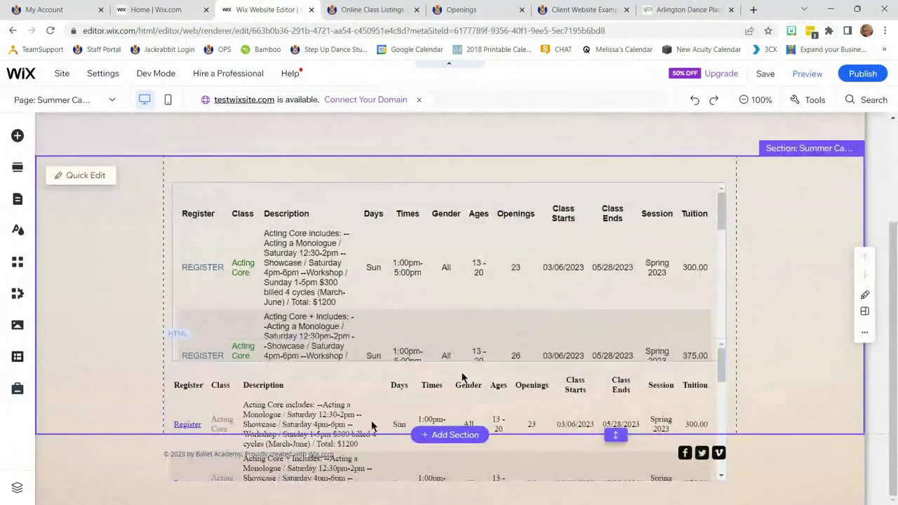
{"action": "left_click_drag", "start_coordinate": [421, 267], "coordinate": [35, 355]}
{"action": "left_click_drag", "start_coordinate": [495, 411], "coordinate": [507, 229]}
{"action": "left_click", "coordinate": [180, 391]}
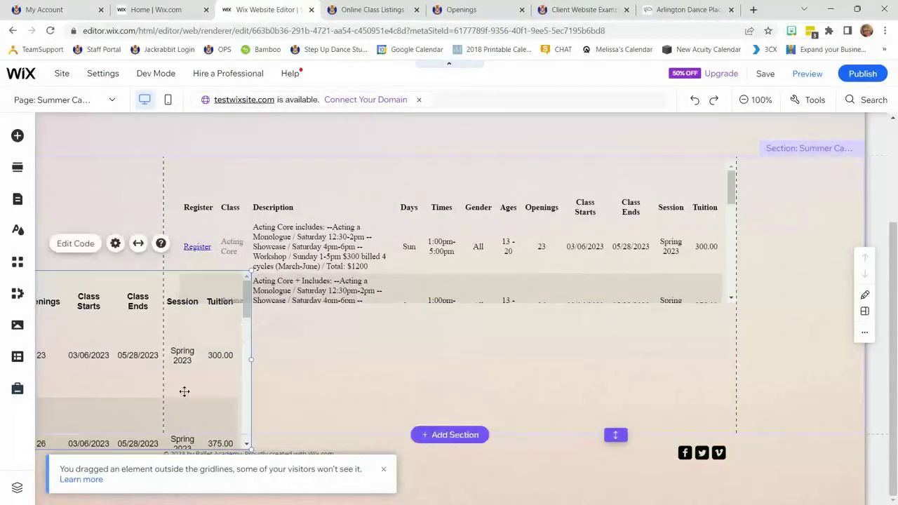
{"action": "left_click_drag", "start_coordinate": [254, 430], "coordinate": [769, 305]}
{"action": "left_click_drag", "start_coordinate": [641, 327], "coordinate": [575, 446]}
{"action": "left_click", "coordinate": [470, 252]}
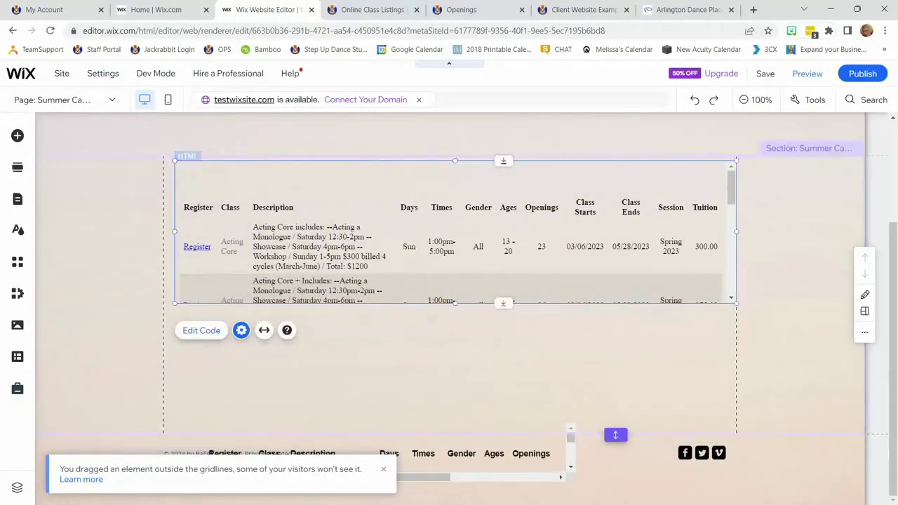
- Check the plain class listings table's embed code and stretch the table down to near the section's bottom edge
{"action": "left_click", "coordinate": [241, 330]}
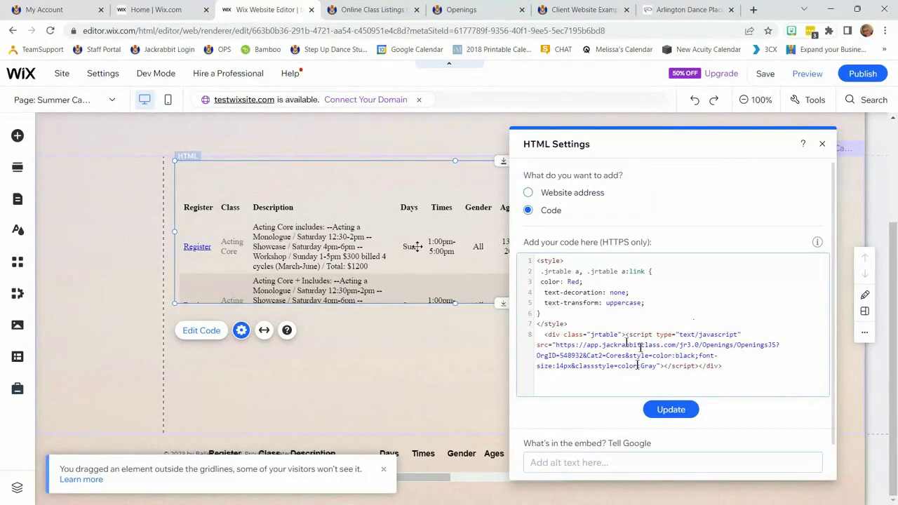
{"action": "left_click", "coordinate": [822, 144]}
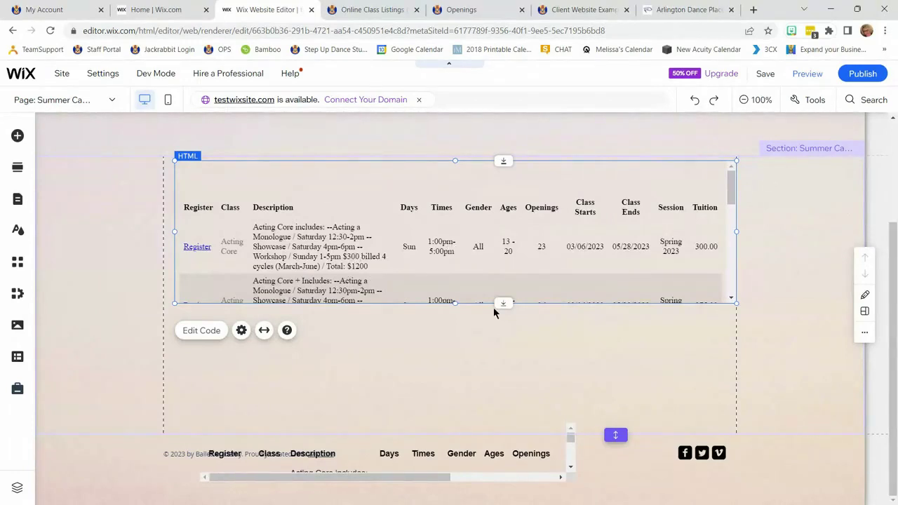
{"action": "left_click_drag", "start_coordinate": [455, 303], "coordinate": [449, 419]}
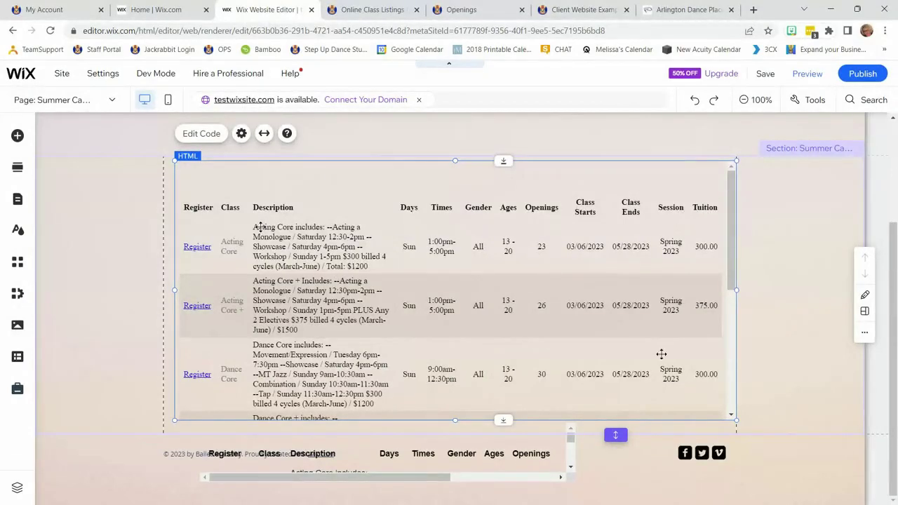
- Switch to the Jackrabbit help article and open the related article on hiding columns in class listings tables at its example
{"action": "left_click", "coordinate": [372, 10]}
{"action": "scroll", "coordinate": [462, 302], "scroll_direction": "down", "scroll_amount": 10}
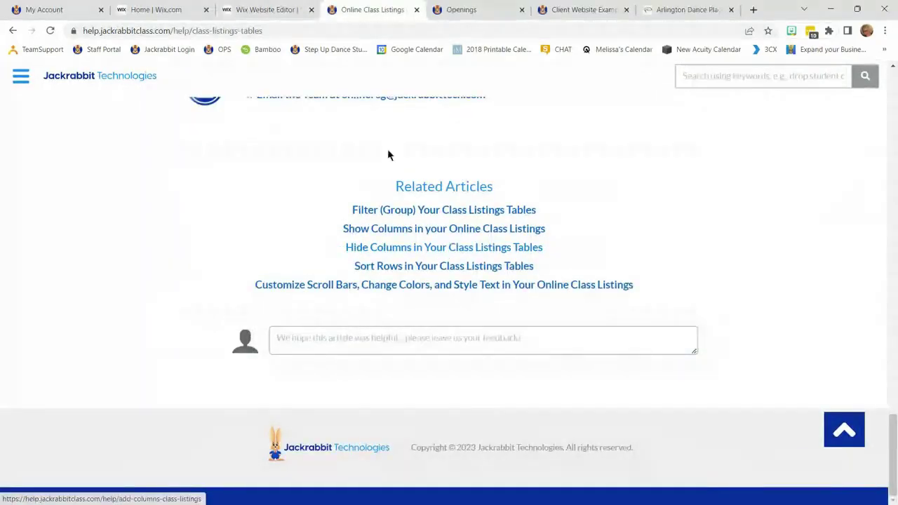
{"action": "scroll", "coordinate": [350, 144], "scroll_direction": "up", "scroll_amount": 2}
{"action": "scroll", "coordinate": [304, 91], "scroll_direction": "up", "scroll_amount": 5}
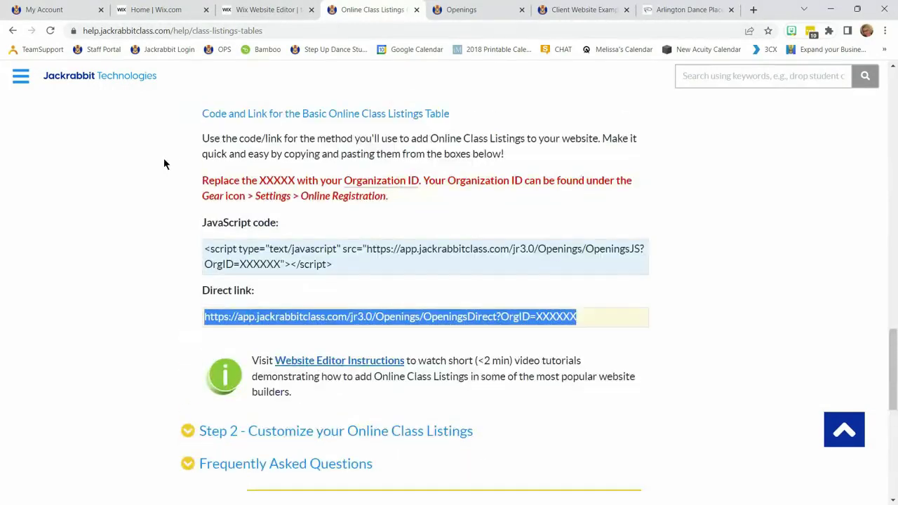
{"action": "scroll", "coordinate": [332, 150], "scroll_direction": "down", "scroll_amount": 5}
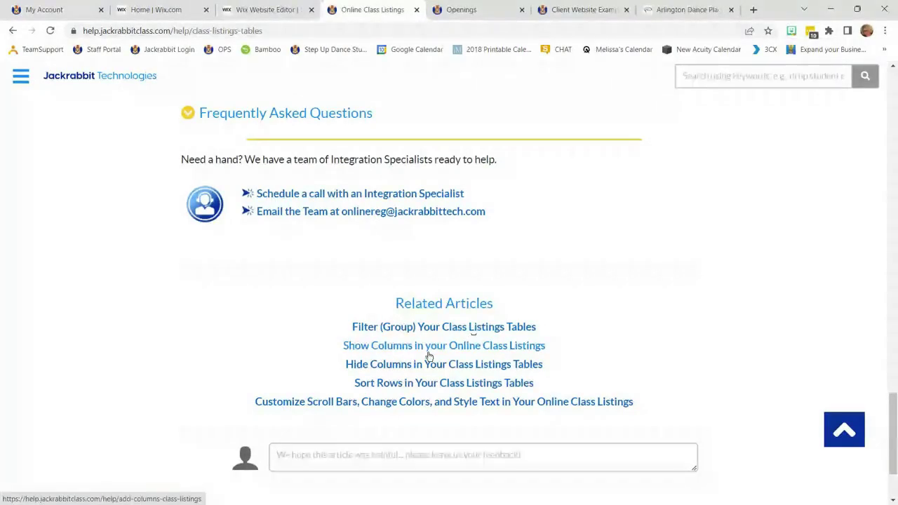
{"action": "left_click", "coordinate": [481, 365]}
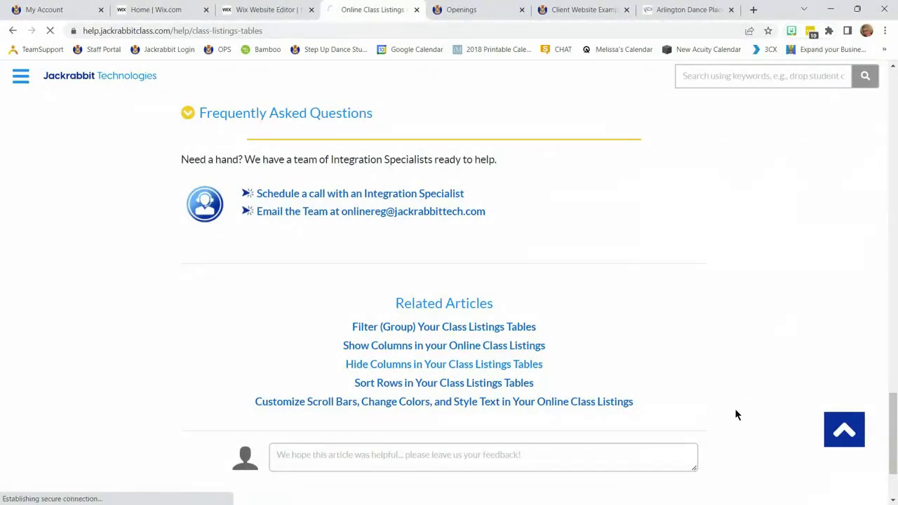
{"action": "scroll", "coordinate": [547, 393], "scroll_direction": "down", "scroll_amount": 7}
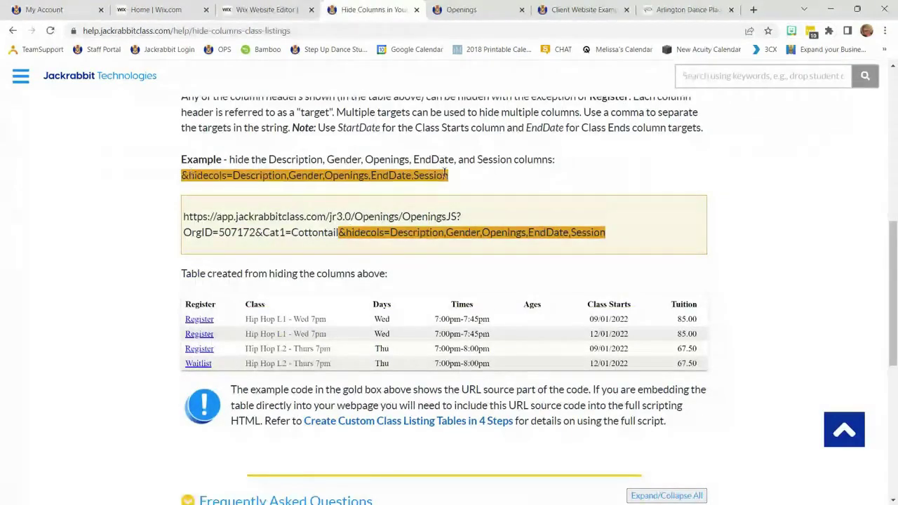
- Copy the example string &hidecols=Description,Gender,Openings,EndDate,Session from the help article
{"action": "left_click_drag", "start_coordinate": [448, 175], "coordinate": [181, 176]}
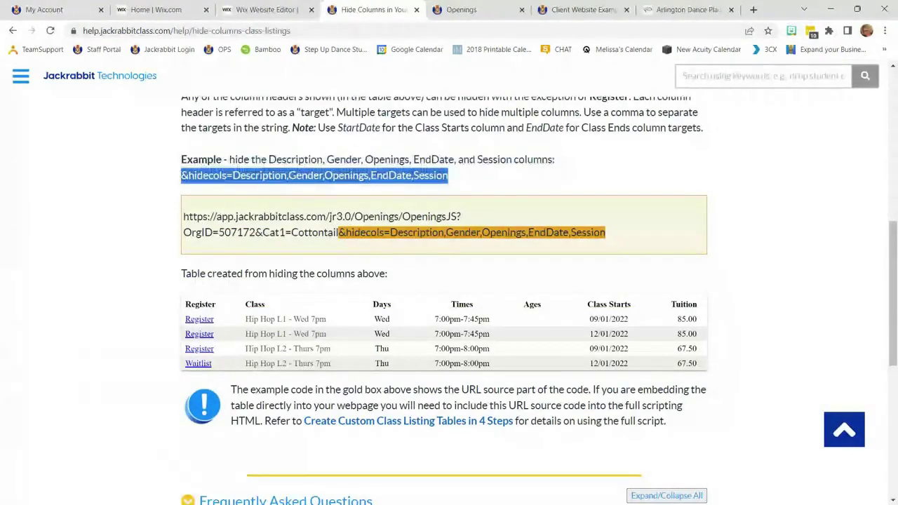
{"action": "left_click_drag", "start_coordinate": [285, 176], "coordinate": [269, 176]}
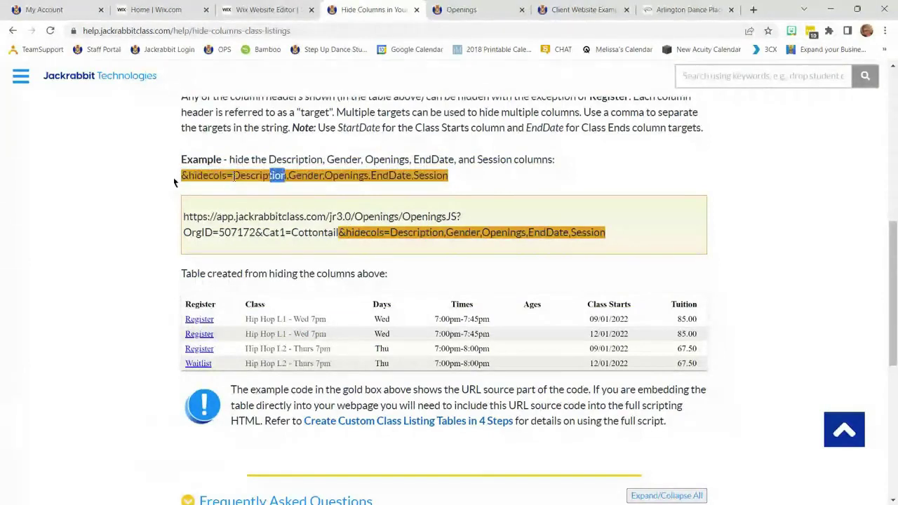
{"action": "left_click", "coordinate": [277, 177]}
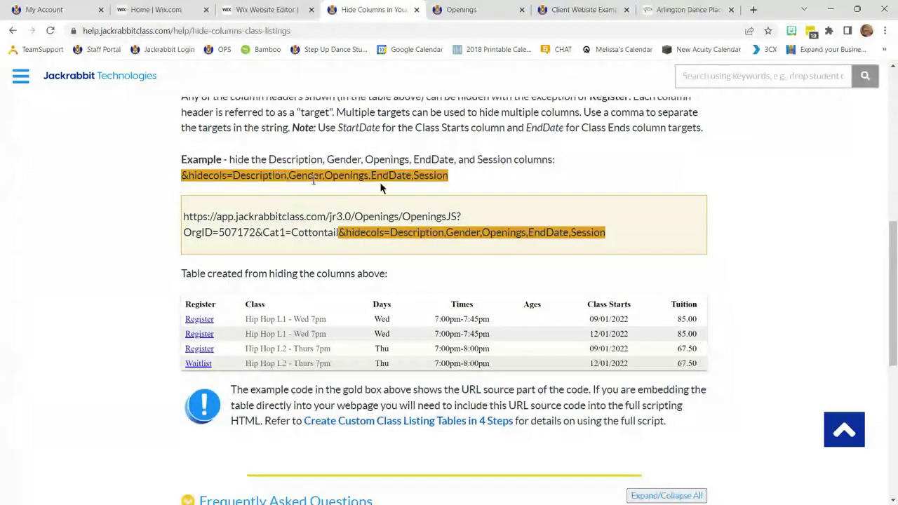
{"action": "left_click_drag", "start_coordinate": [274, 176], "coordinate": [181, 176]}
{"action": "right_click", "coordinate": [183, 177]}
{"action": "left_click", "coordinate": [226, 184]}
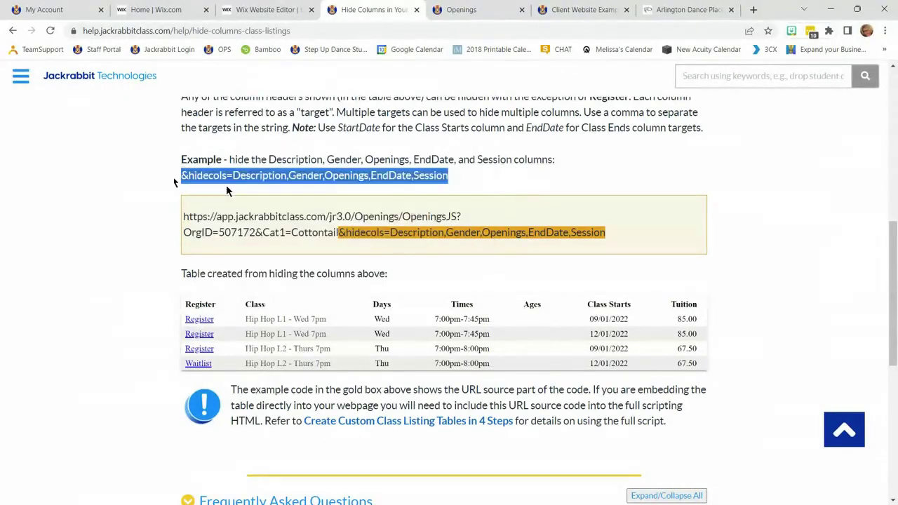
- Return to the Wix editor and replace the organization ID in the plain table's embed code with another one
{"action": "left_click", "coordinate": [266, 10]}
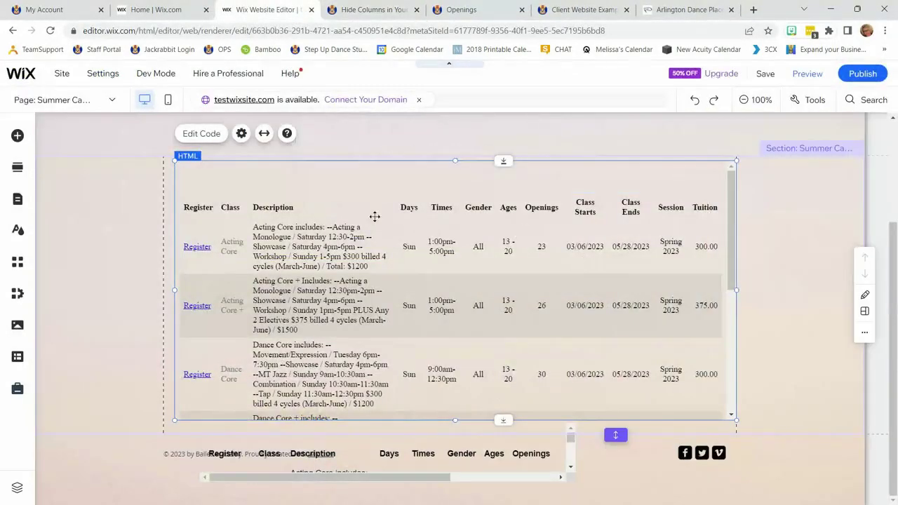
{"action": "left_click", "coordinate": [202, 135]}
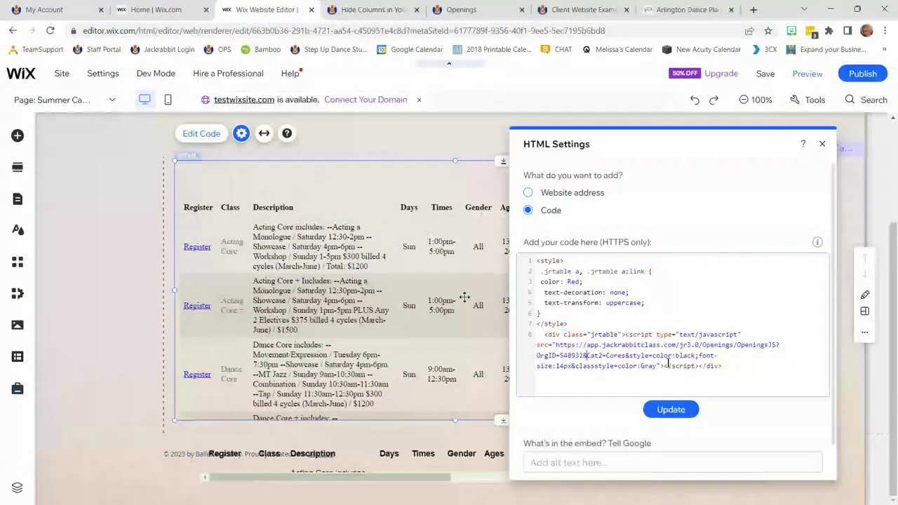
{"action": "double_click", "coordinate": [581, 356]}
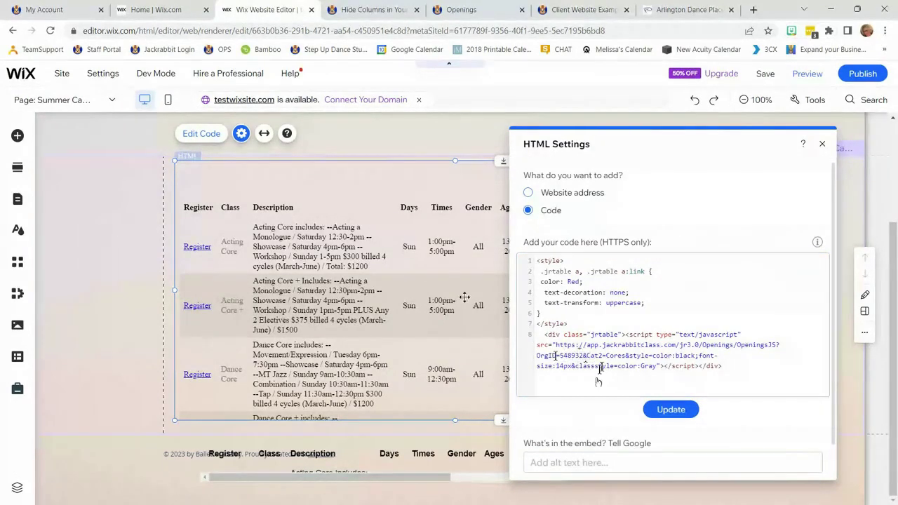
{"action": "left_click_drag", "start_coordinate": [582, 355], "coordinate": [562, 355]}
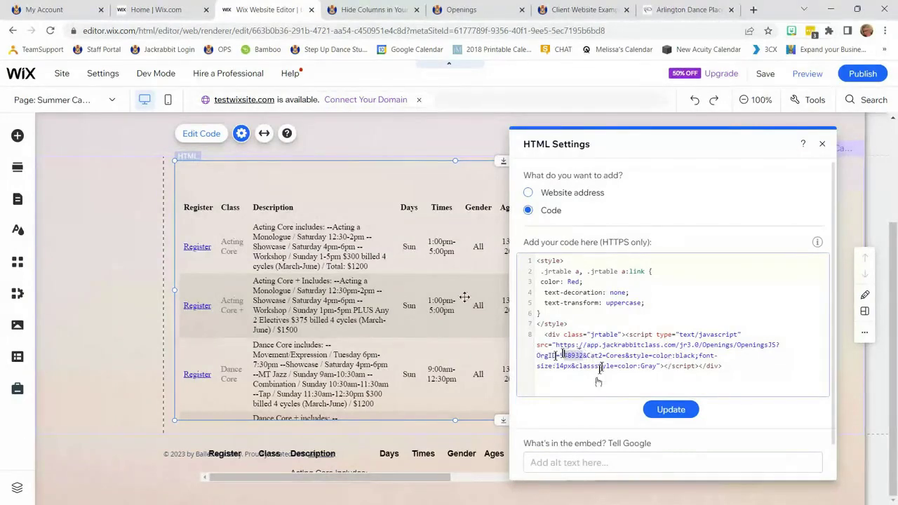
{"action": "type", "text": "529927"}
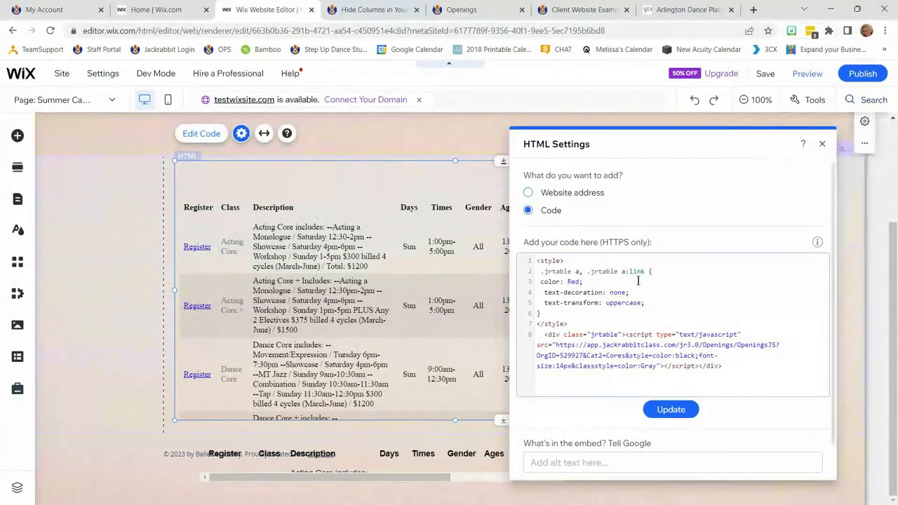
- Remove the &Cat2=Cores filter from the plain table's embed code, update the embed and close its settings
{"action": "left_click", "coordinate": [625, 355]}
{"action": "key", "text": "BackSpace"}
{"action": "key", "text": "BackSpace"}
{"action": "key", "text": "BackSpace"}
{"action": "key", "text": "BackSpace"}
{"action": "key", "text": "BackSpace"}
{"action": "key", "text": "BackSpace"}
{"action": "key", "text": "BackSpace"}
{"action": "key", "text": "BackSpace"}
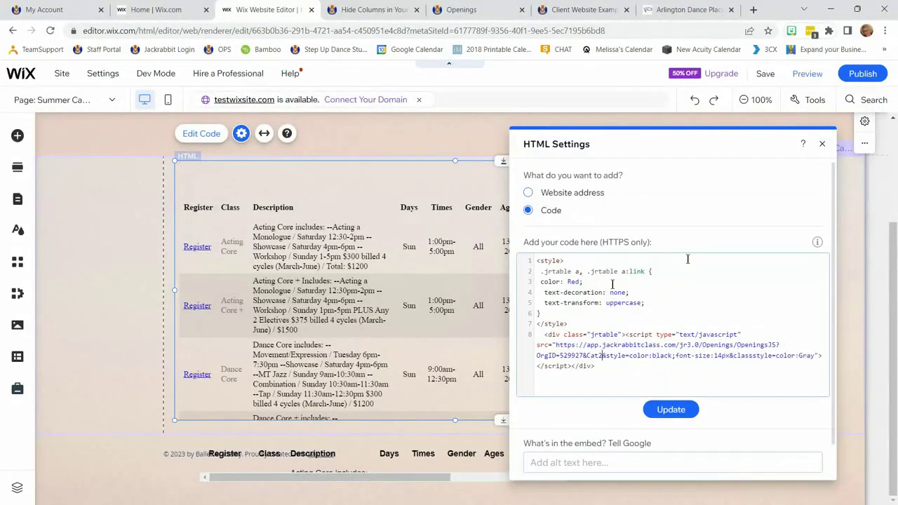
{"action": "key", "text": "BackSpace"}
{"action": "key", "text": "BackSpace"}
{"action": "key", "text": "BackSpace"}
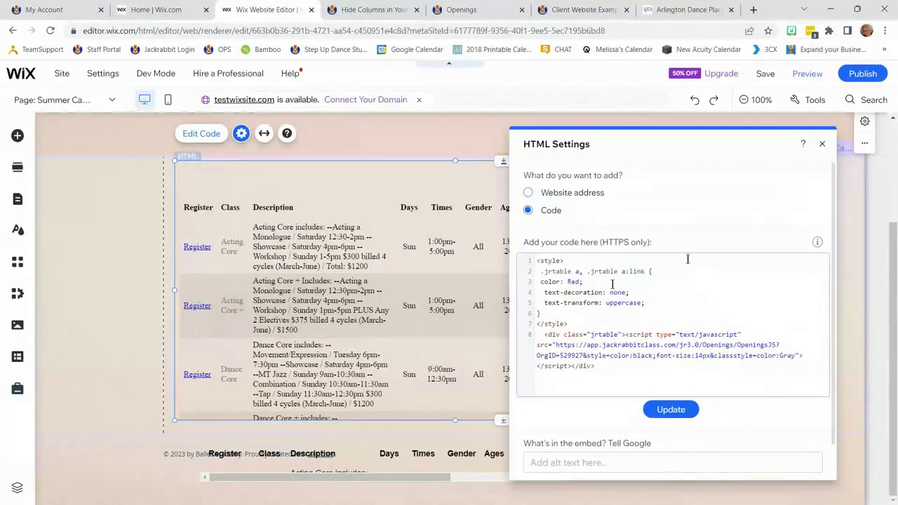
{"action": "left_click", "coordinate": [666, 409]}
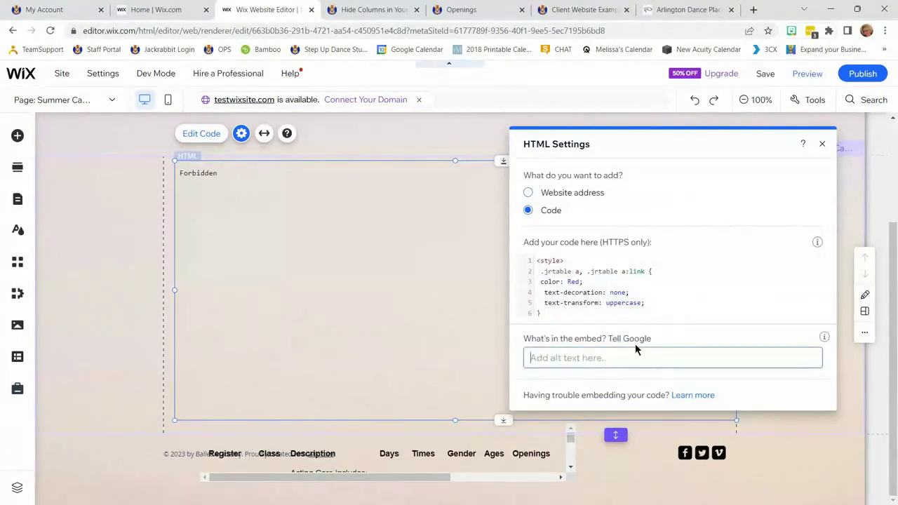
{"action": "left_click", "coordinate": [675, 289]}
{"action": "left_click", "coordinate": [821, 143]}
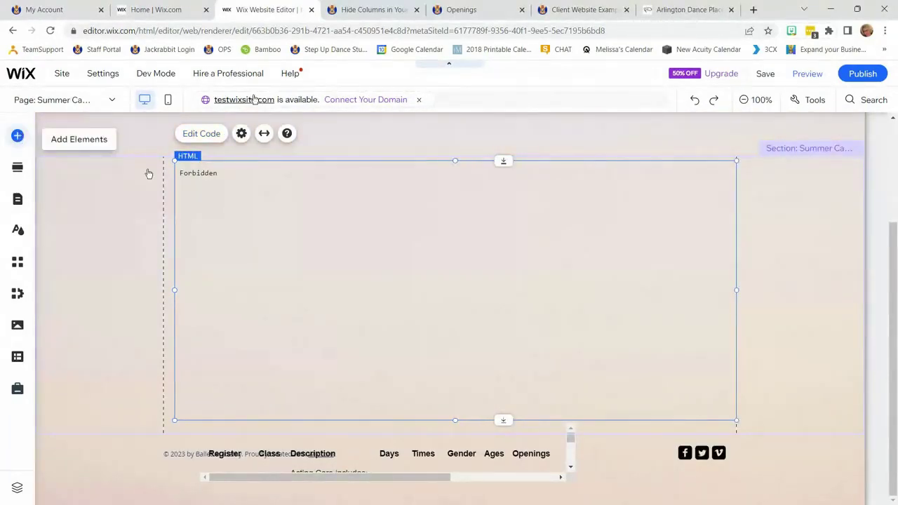
- Try to add an Embed HTML element containing &hidecols=Description,Gender,Openings,EndDate,Session as its code
{"action": "left_click", "coordinate": [18, 135]}
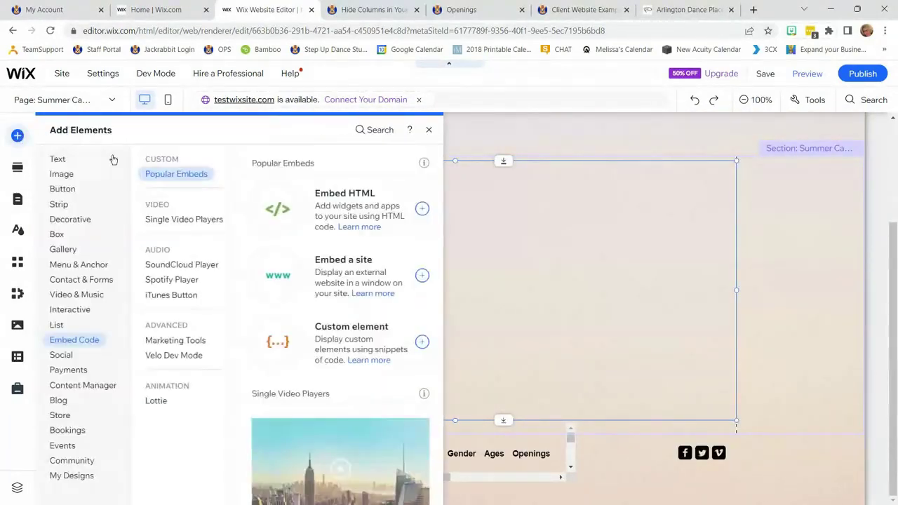
{"action": "left_click", "coordinate": [373, 212]}
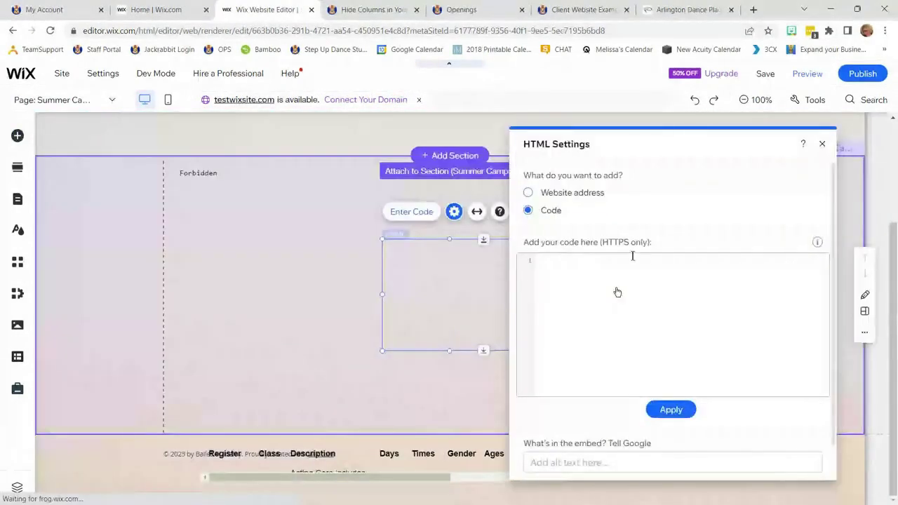
{"action": "type", "text": "&hidecols=Description,Gender,Openings,EndDate,Session"}
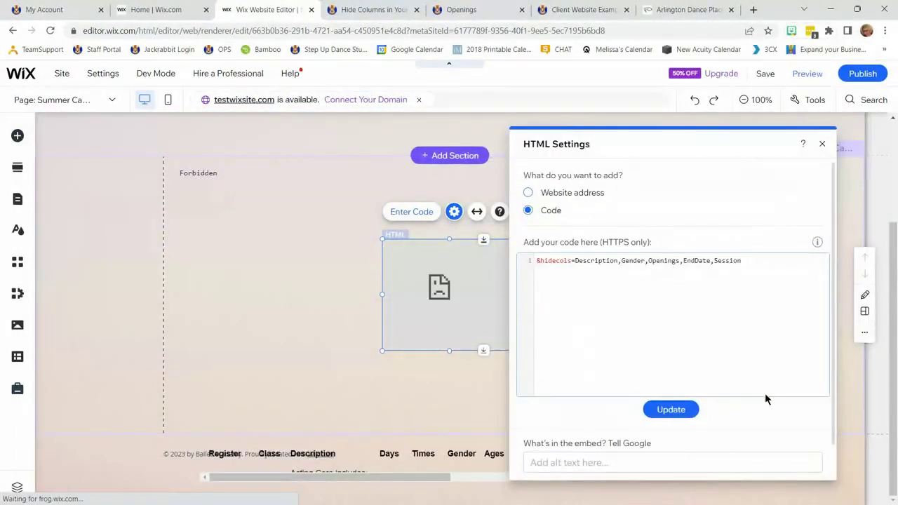
{"action": "left_click", "coordinate": [821, 143]}
{"action": "left_click", "coordinate": [232, 140]}
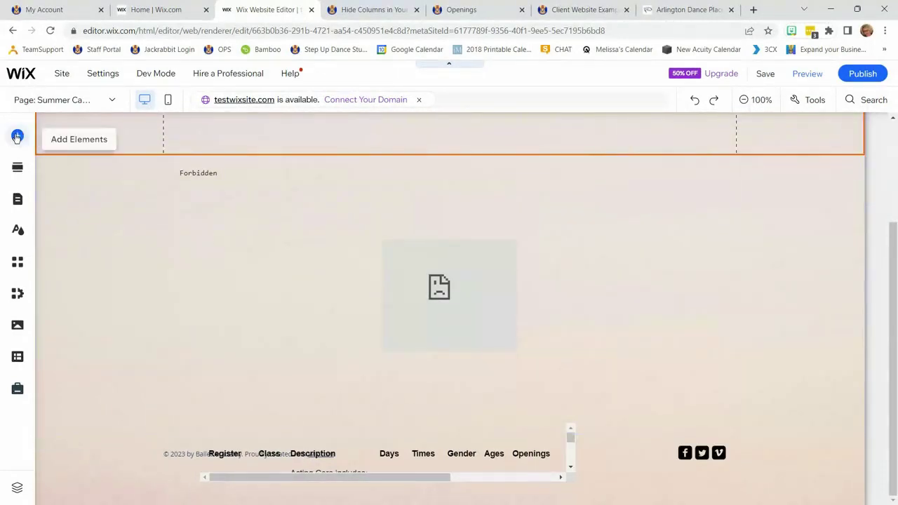
- Move the styled class listings table from the footer up into the section and delete the broken HTML embed
{"action": "scroll", "coordinate": [327, 407], "scroll_direction": "up", "scroll_amount": 2}
{"action": "scroll", "coordinate": [305, 470], "scroll_direction": "down", "scroll_amount": 2}
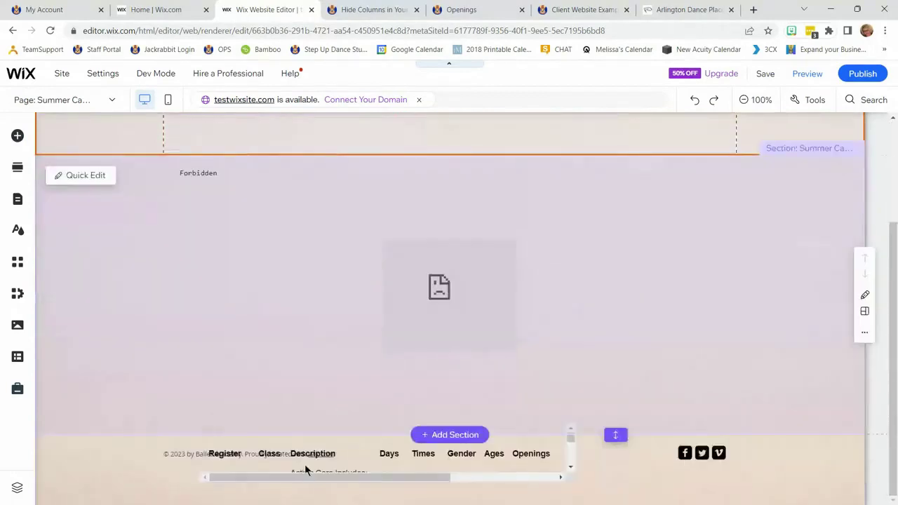
{"action": "left_click_drag", "start_coordinate": [345, 449], "coordinate": [379, 207]}
{"action": "left_click", "coordinate": [414, 319]}
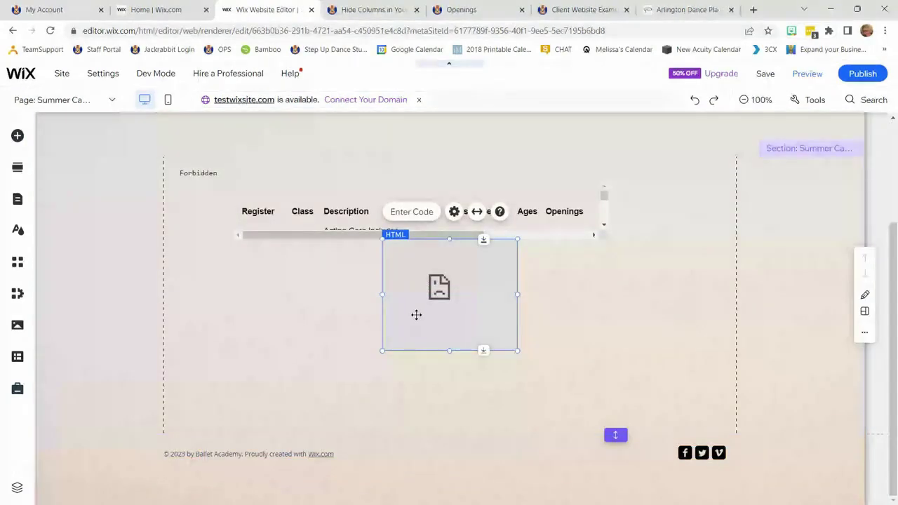
{"action": "key", "text": "Delete"}
- Enlarge the styled class listings table downward and to both sides so that all its columns fit
{"action": "left_click", "coordinate": [509, 227]}
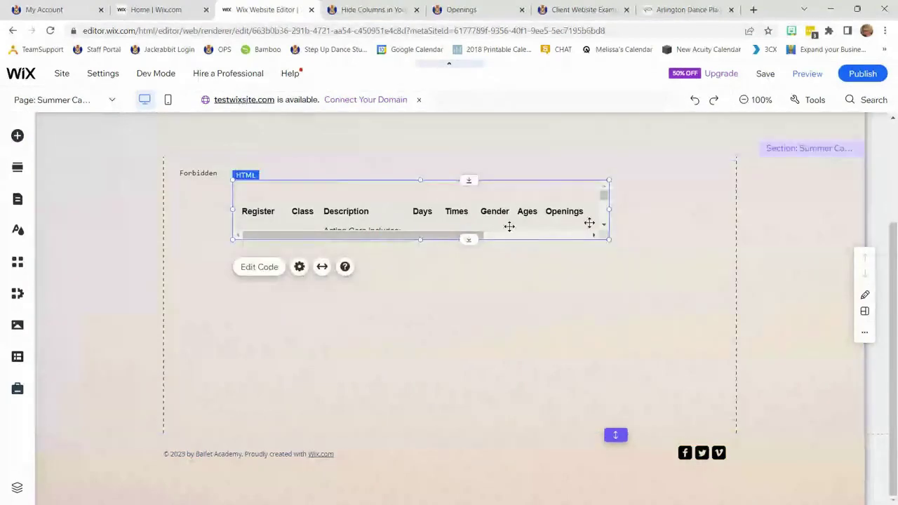
{"action": "left_click_drag", "start_coordinate": [609, 239], "coordinate": [747, 384]}
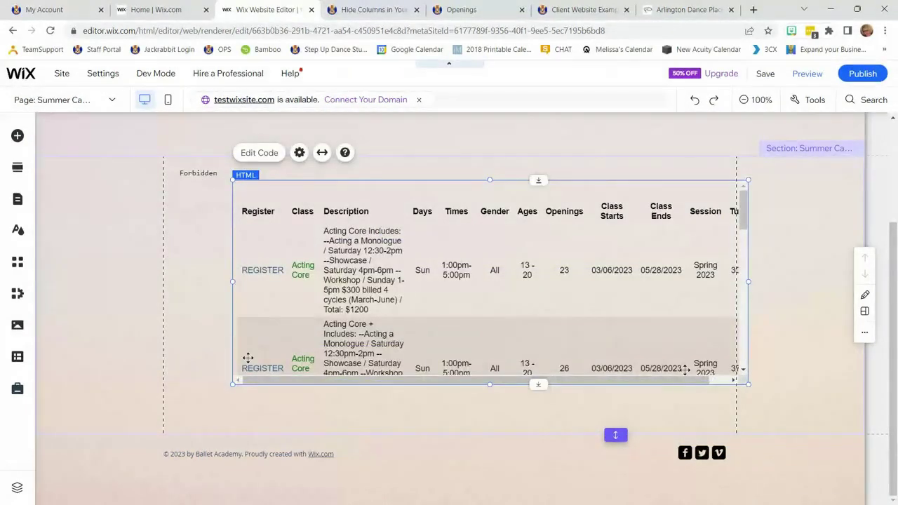
{"action": "left_click_drag", "start_coordinate": [234, 384], "coordinate": [145, 399]}
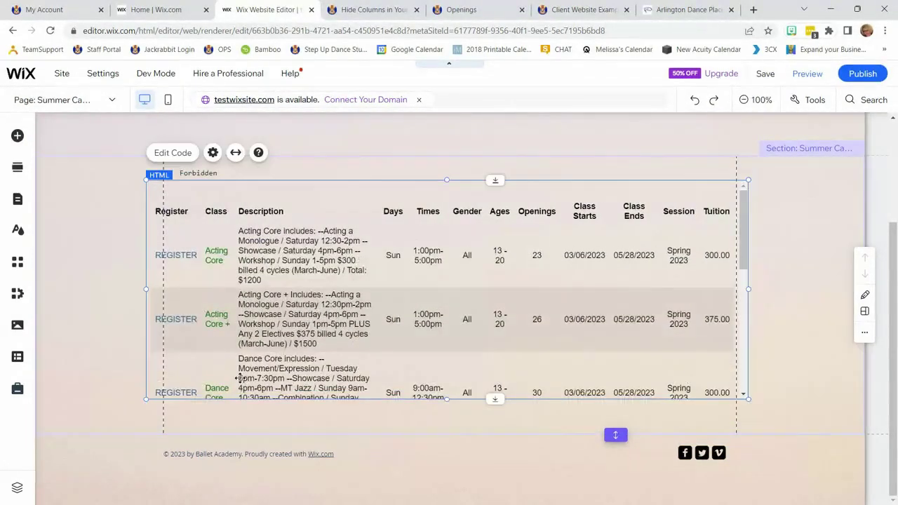
- Insert &hidecols=description before the style parameter in the styled class table's embed code, update the embed and close its settings
{"action": "left_click", "coordinate": [212, 152]}
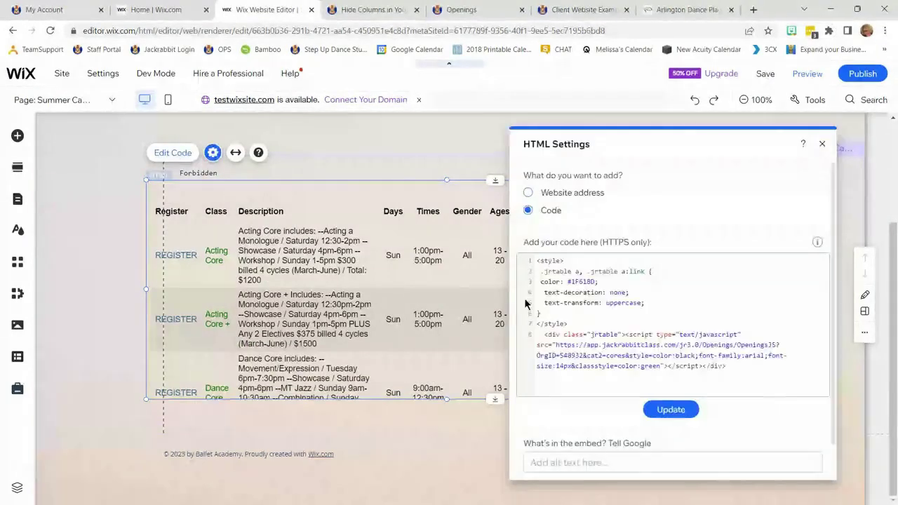
{"action": "left_click", "coordinate": [636, 356]}
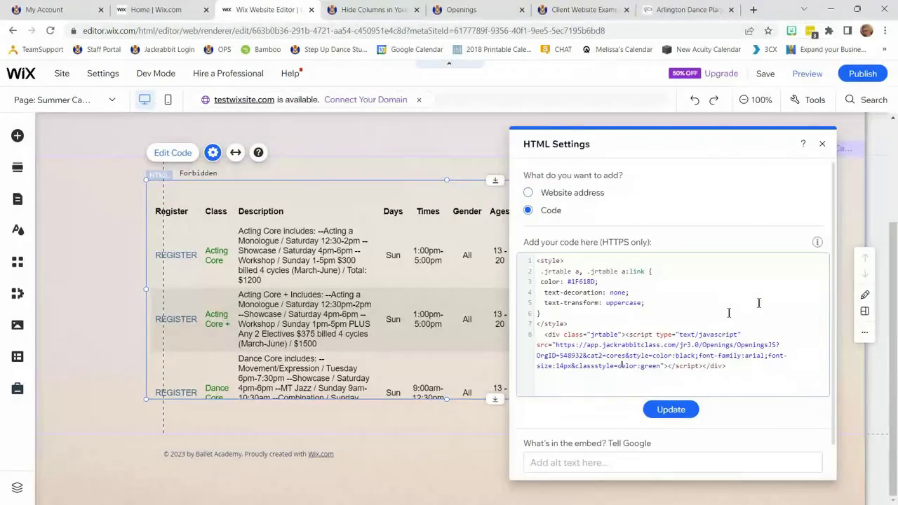
{"action": "type", "text": "&hidecols"}
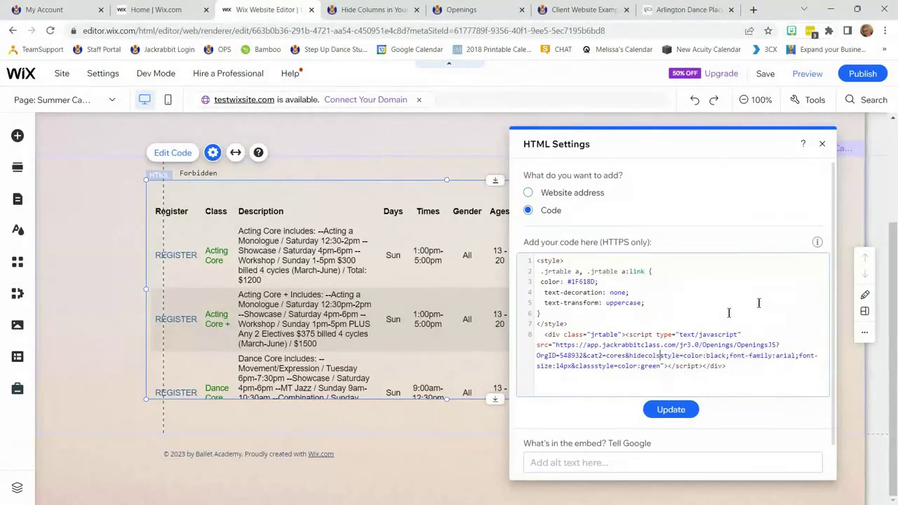
{"action": "type", "text": "="}
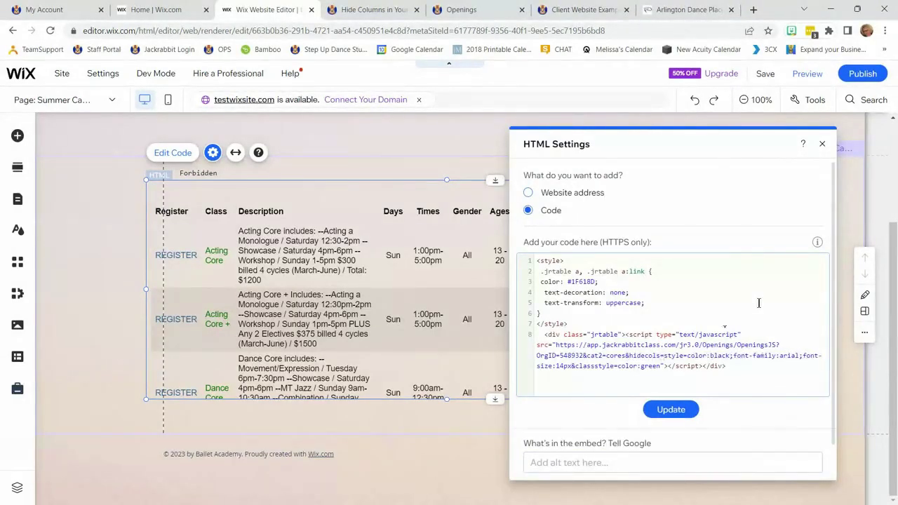
{"action": "type", "text": "description"}
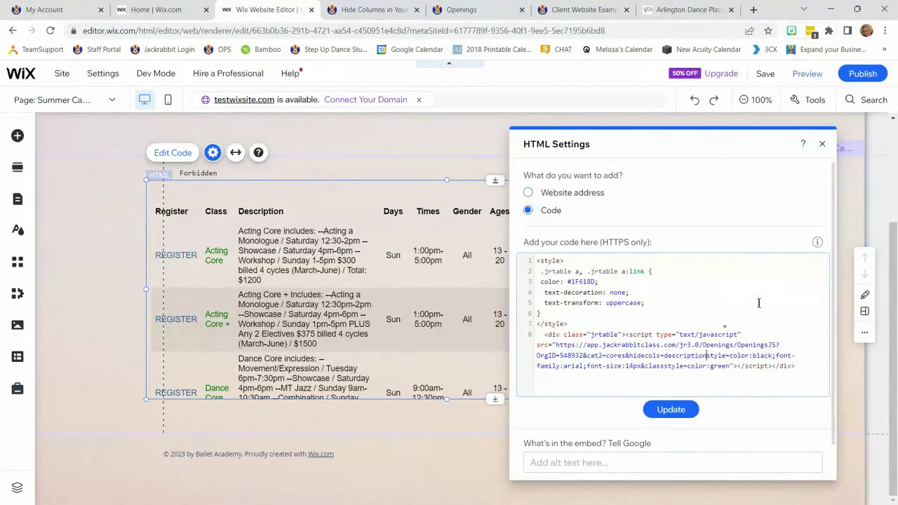
{"action": "type", "text": "&"}
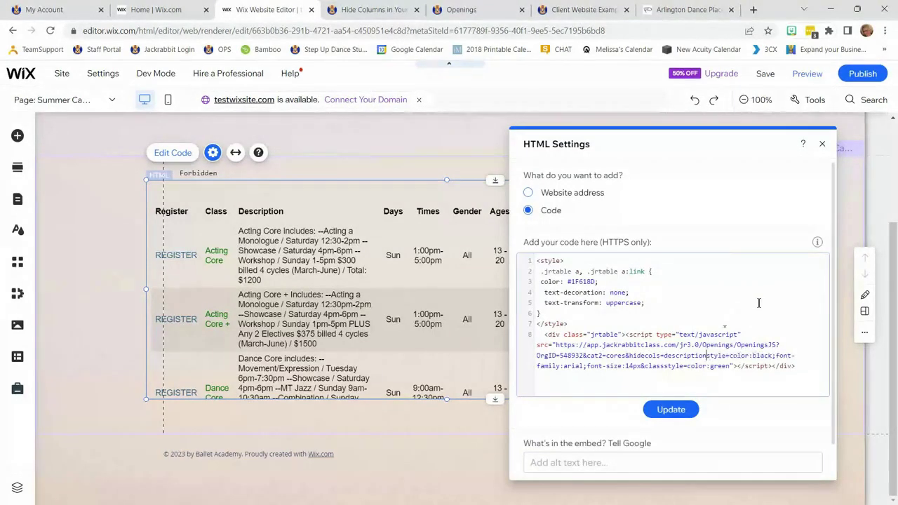
{"action": "left_click", "coordinate": [670, 409]}
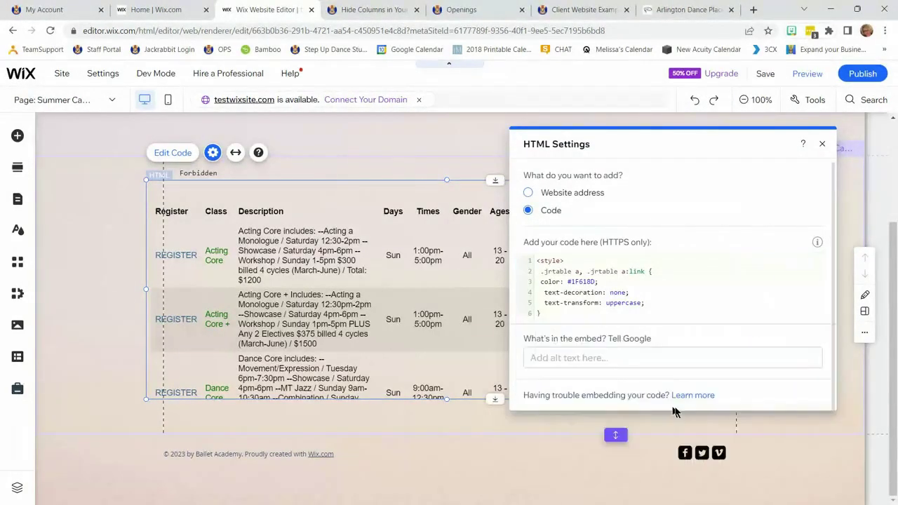
{"action": "left_click", "coordinate": [823, 144]}
{"action": "left_click", "coordinate": [246, 128]}
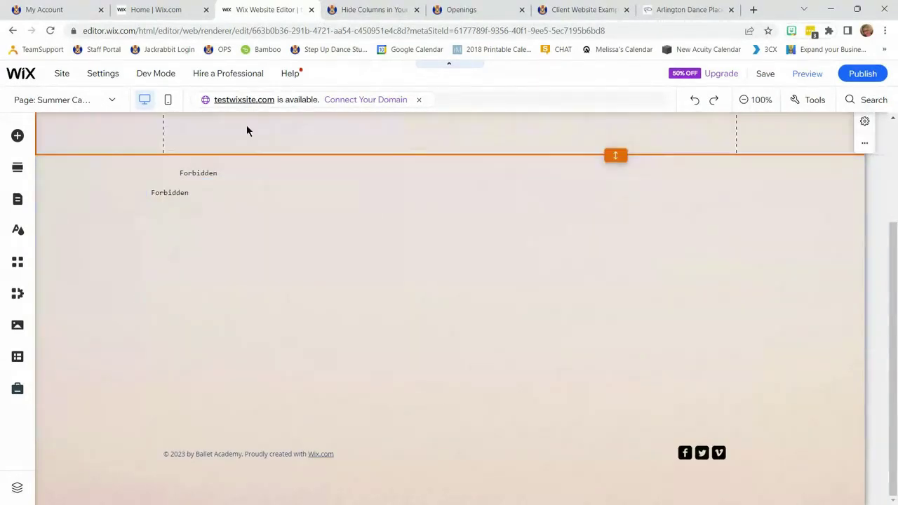
{"action": "left_click", "coordinate": [21, 140]}
{"action": "left_click", "coordinate": [75, 250]}
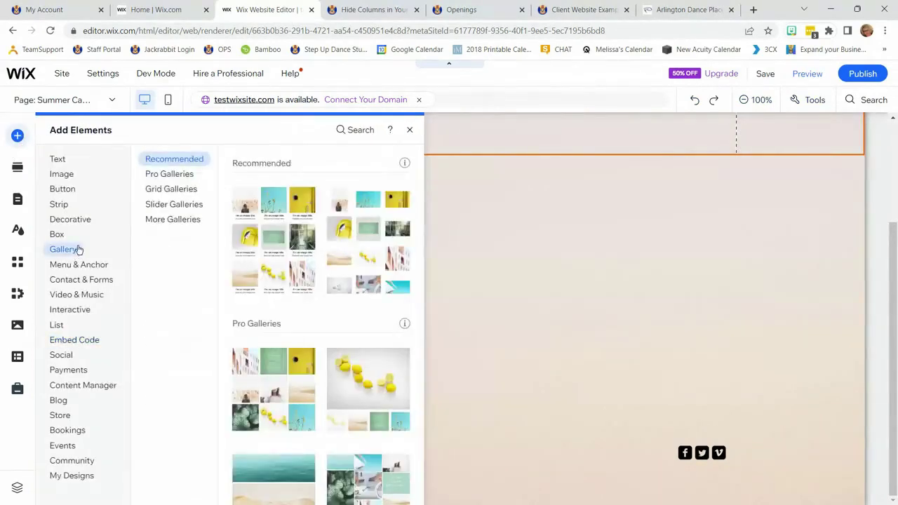
{"action": "left_click", "coordinate": [409, 130]}
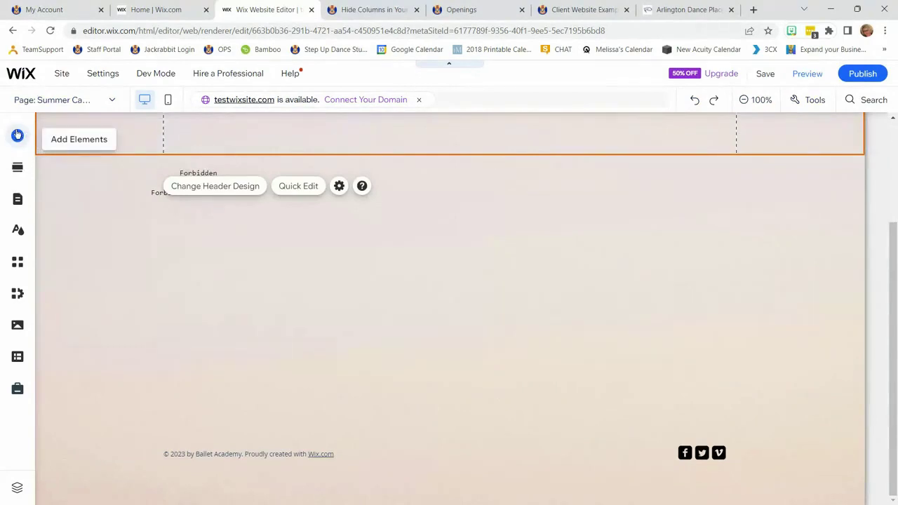
- Close the Wix Website Editor page and switch to the Jackrabbit Openings class listings page
{"action": "scroll", "coordinate": [674, 168], "scroll_direction": "up", "scroll_amount": 2}
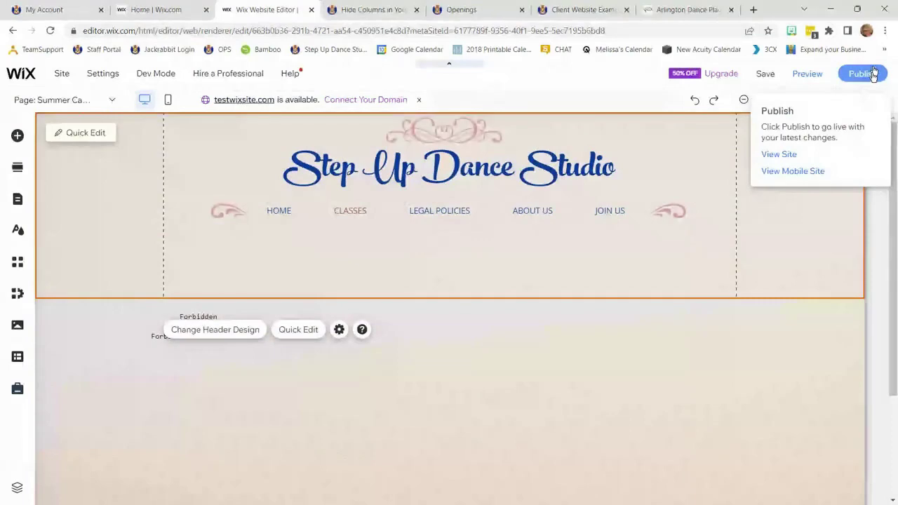
{"action": "middle_click", "coordinate": [256, 10]}
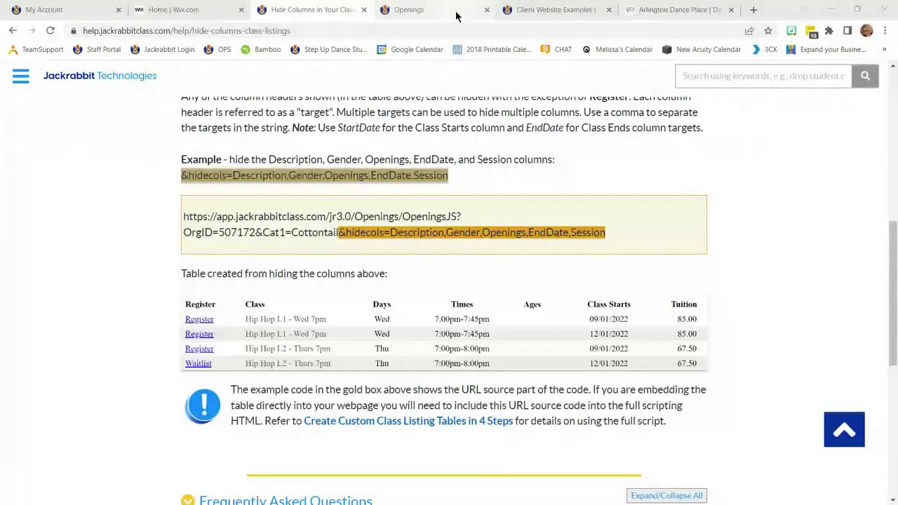
{"action": "left_click", "coordinate": [414, 10]}
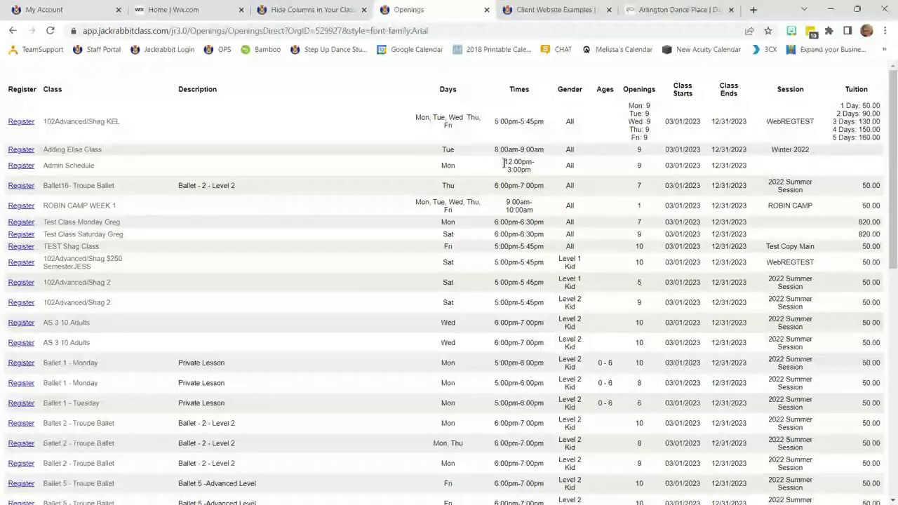
- Insert &hidecols=description before the style parameter in the Openings page address and load it
{"action": "left_click", "coordinate": [417, 31]}
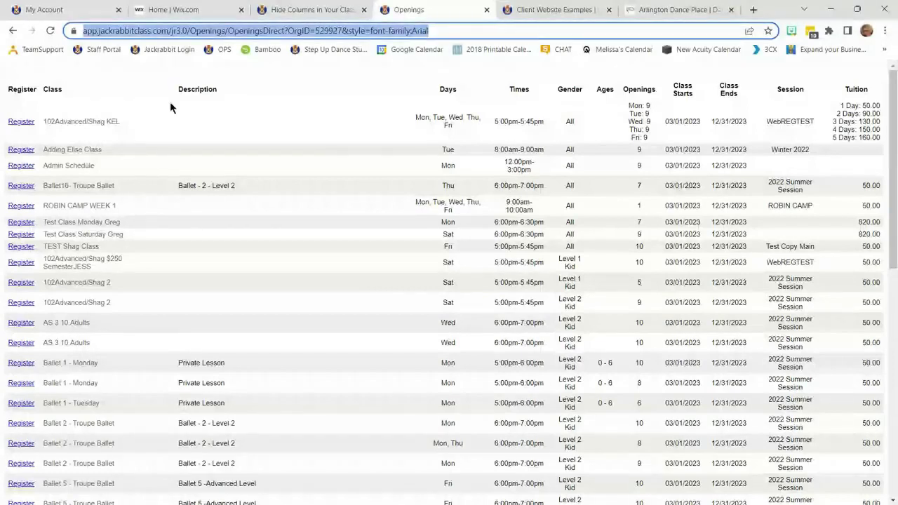
{"action": "left_click", "coordinate": [344, 32]}
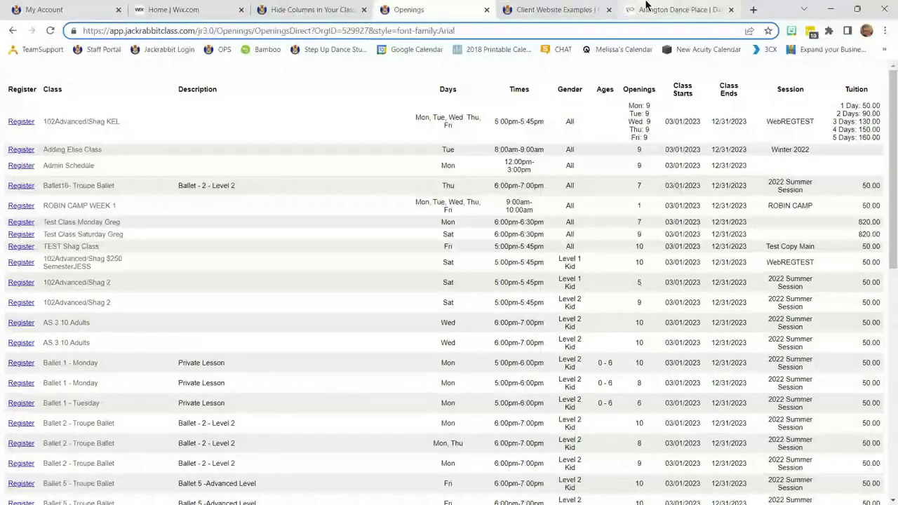
{"action": "type", "text": "&hid"}
{"action": "type", "text": "ecols"}
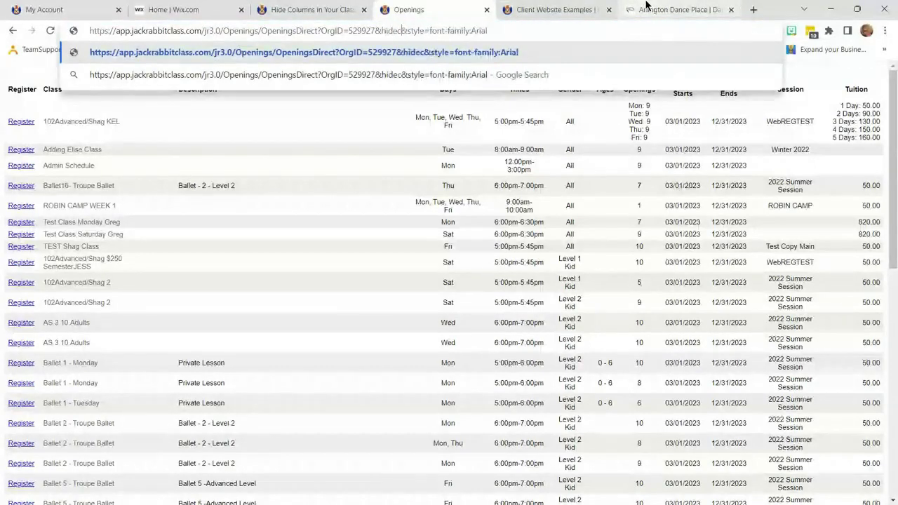
{"action": "type", "text": "="}
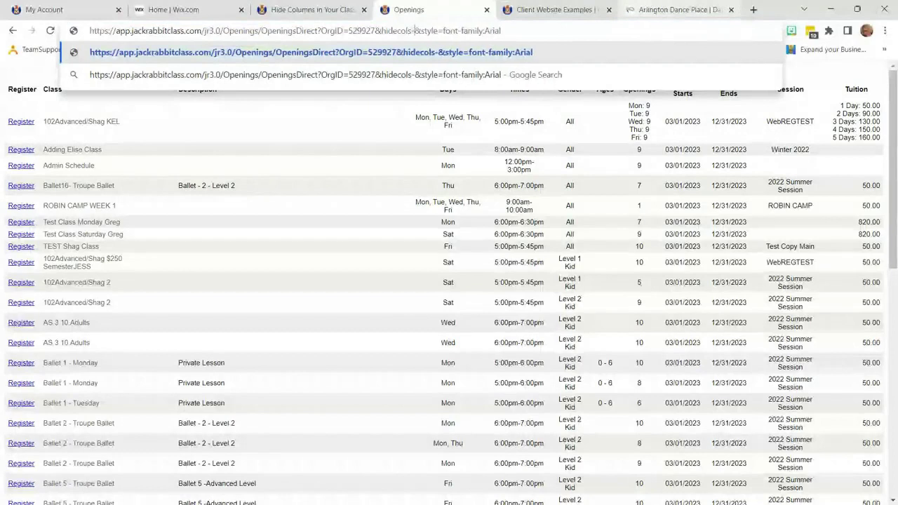
{"action": "type", "text": "descriptii"}
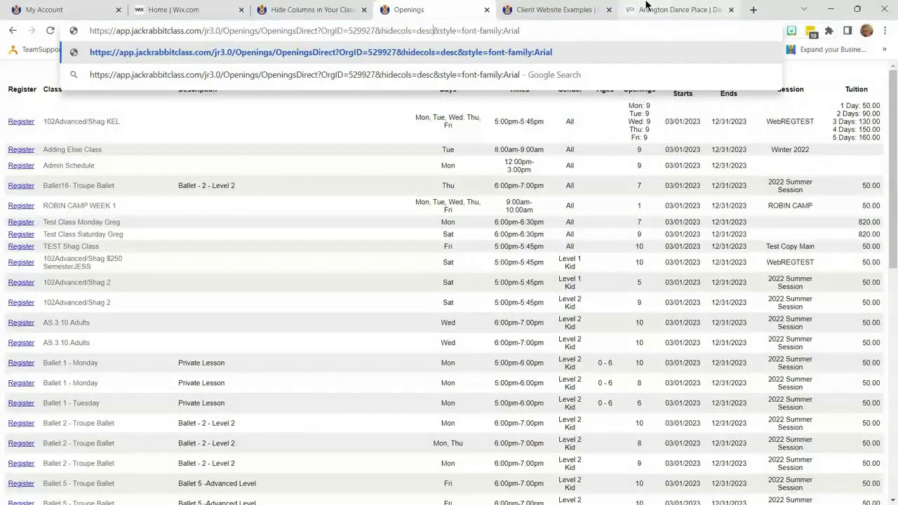
{"action": "key", "text": "BackSpace"}
{"action": "key", "text": "BackSpace"}
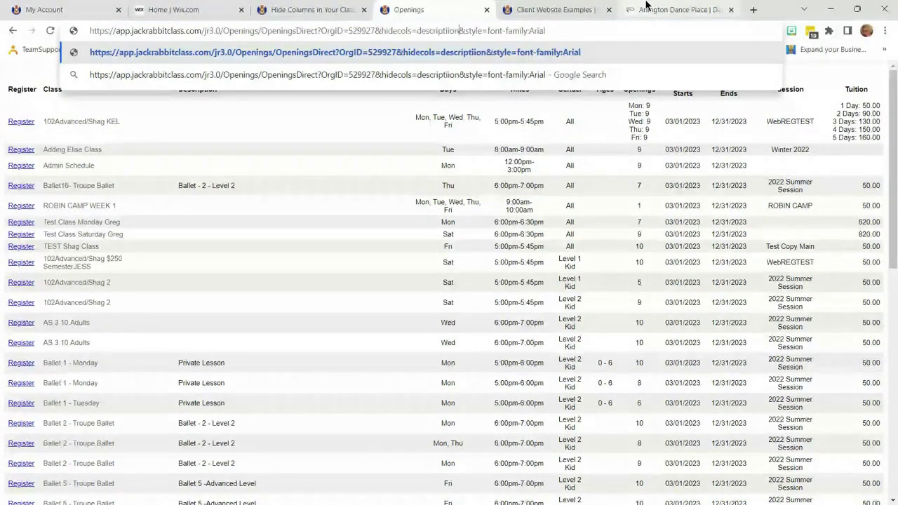
{"action": "type", "text": "ion"}
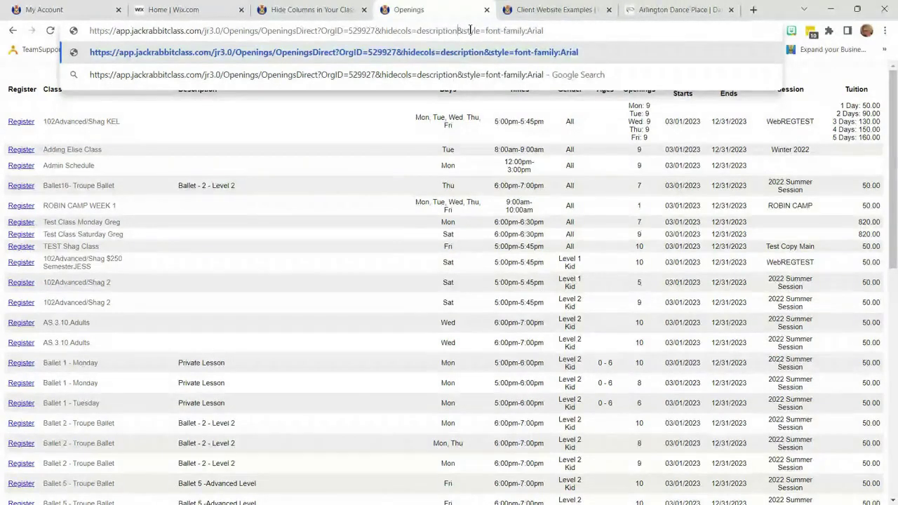
{"action": "key", "text": "Return"}
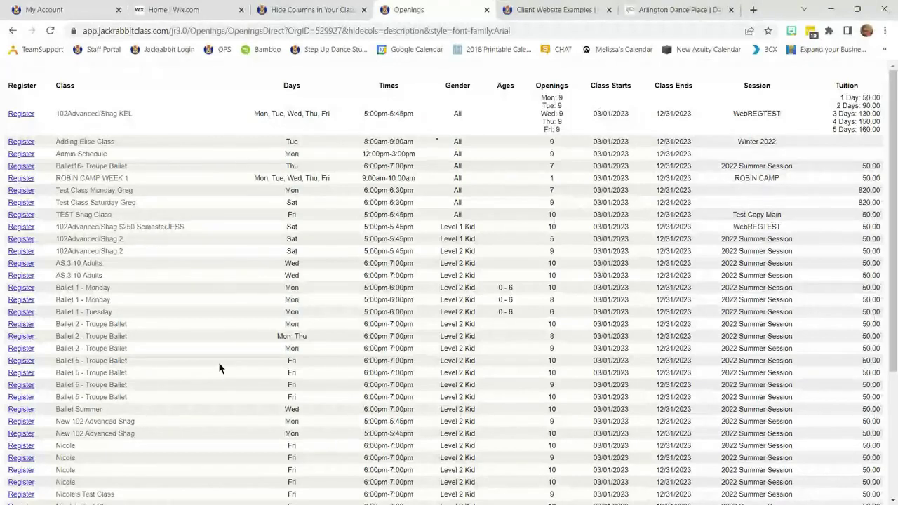
- Extend the hidecols list in the page address with gender and ages, and reload the class listings
{"action": "left_click", "coordinate": [465, 31]}
{"action": "left_click", "coordinate": [464, 31]}
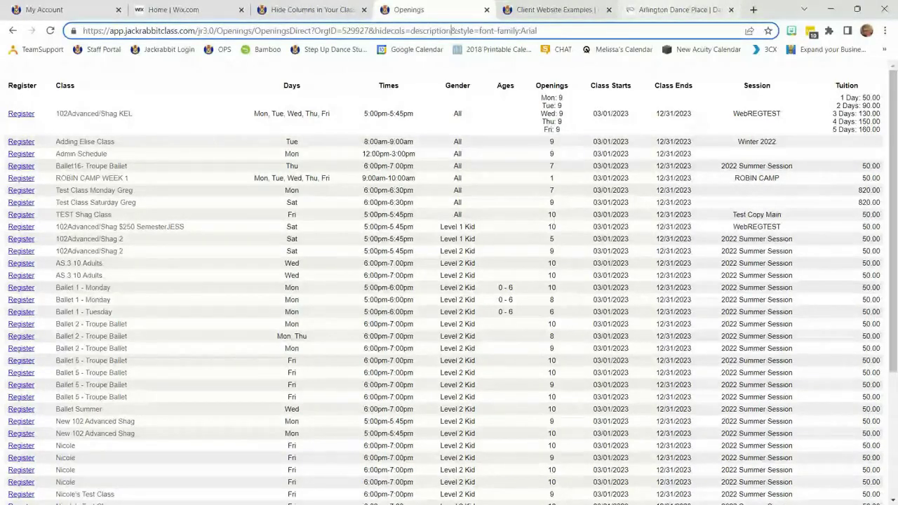
{"action": "type", "text": ","}
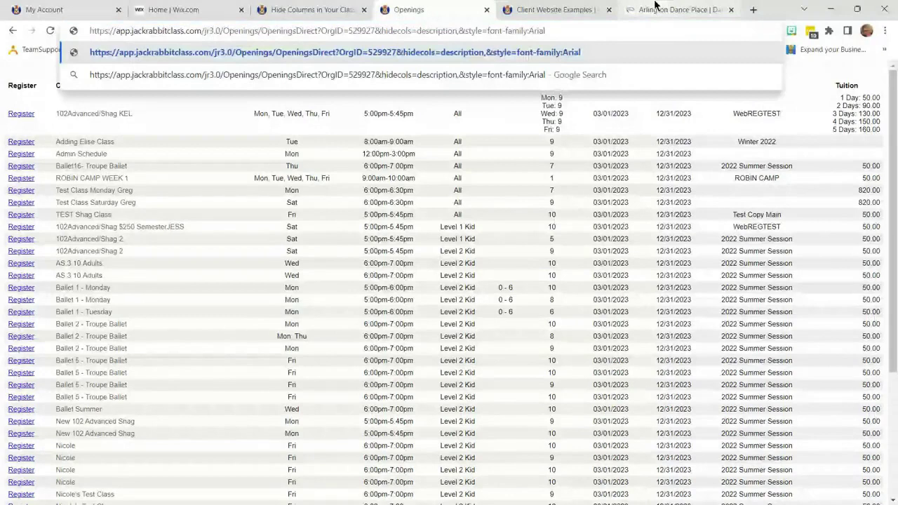
{"action": "type", "text": "gender,"}
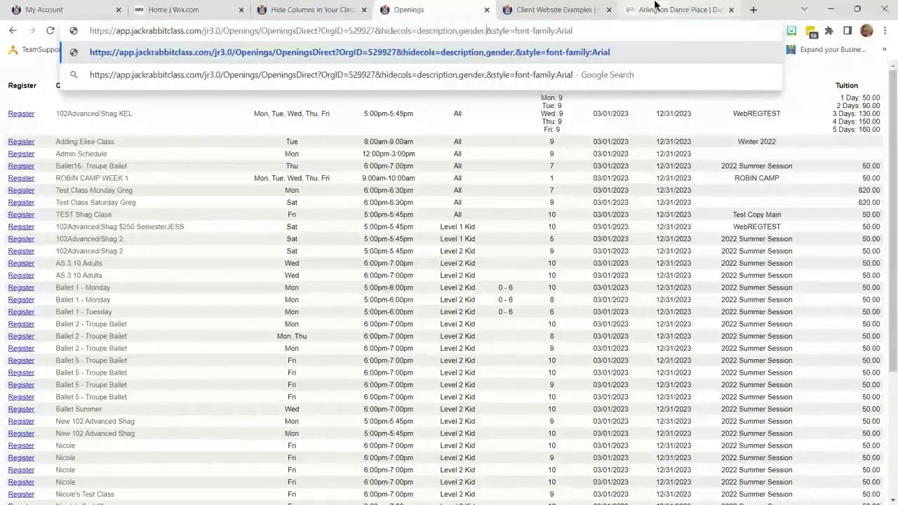
{"action": "type", "text": "ages"}
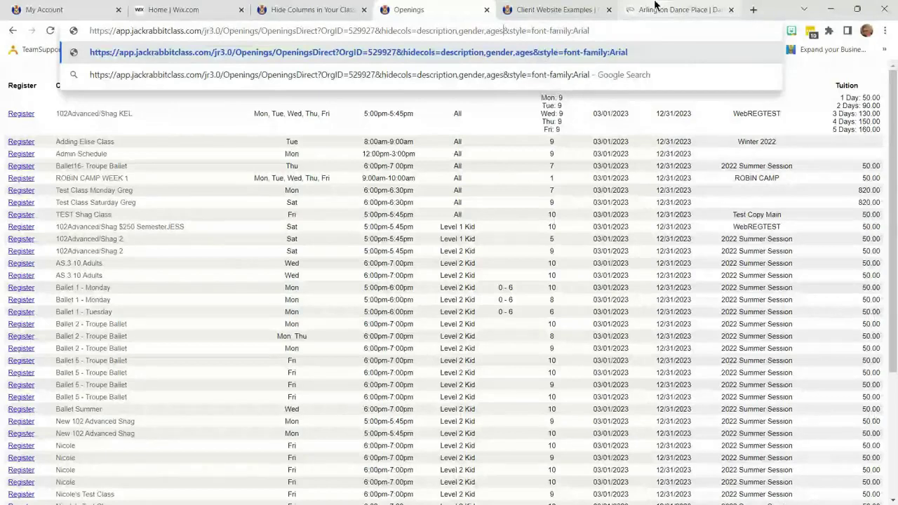
{"action": "key", "text": "Return"}
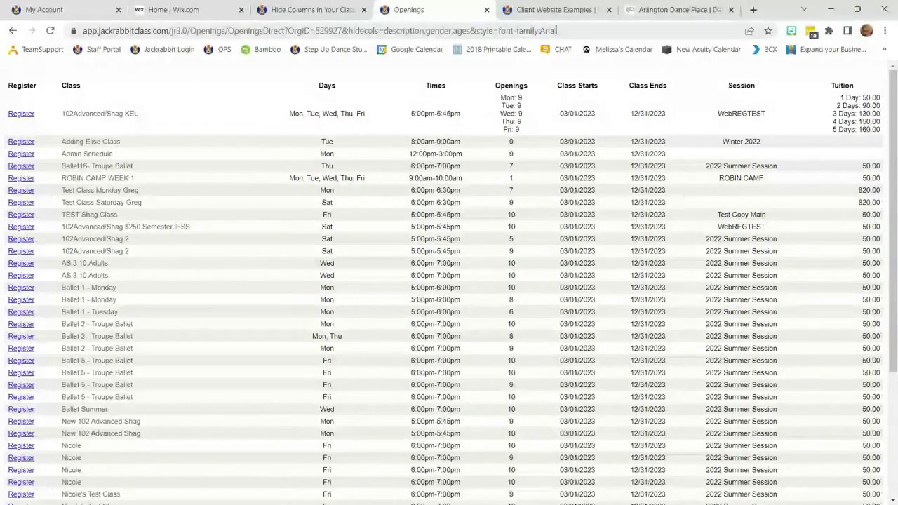
- Add session to the hidecols list after ages in the page address and reload the class listings
{"action": "left_click", "coordinate": [490, 31]}
{"action": "left_click", "coordinate": [489, 31]}
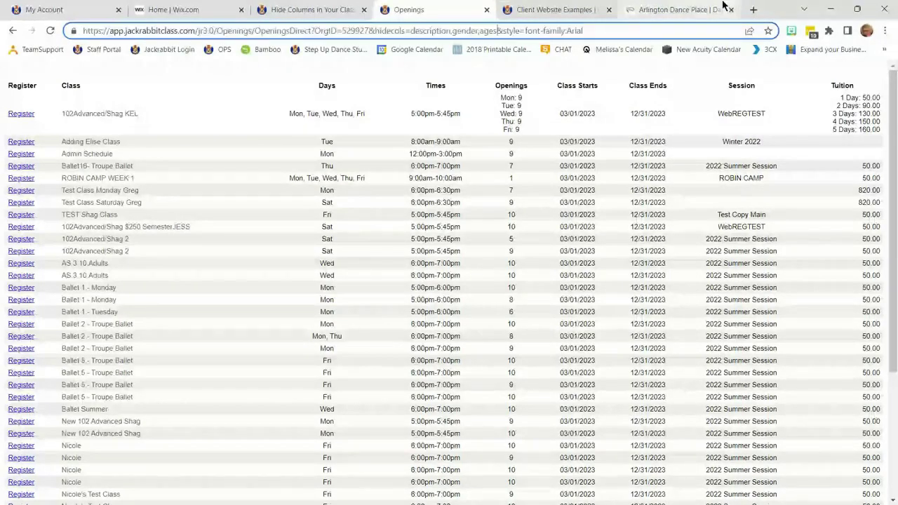
{"action": "type", "text": ",session"}
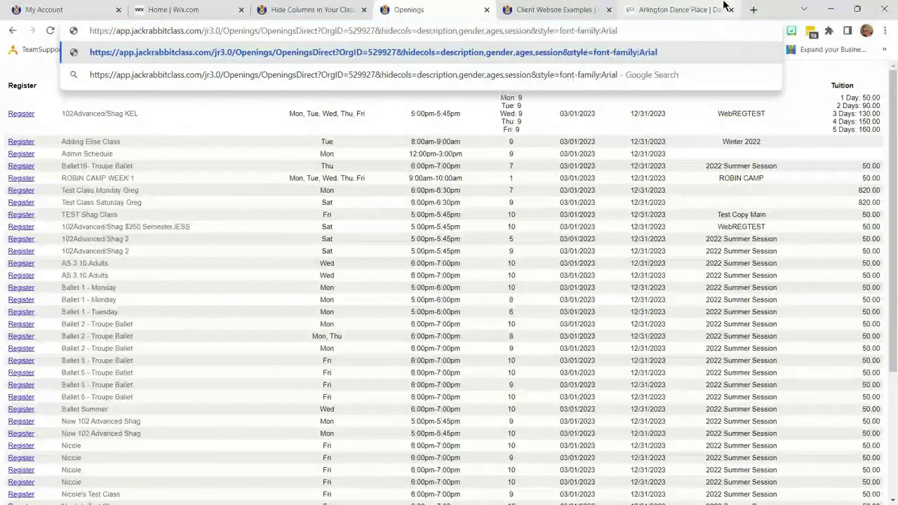
{"action": "key", "text": "Return"}
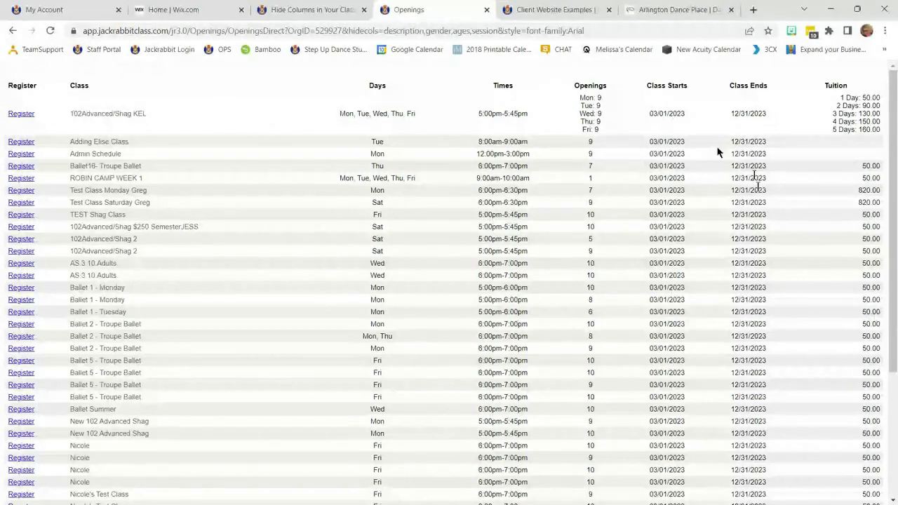
- Return to the Hide Columns help article and review its column targets, example code and related articles
{"action": "left_click_drag", "start_coordinate": [648, 86], "coordinate": [684, 86]}
{"action": "key", "text": "ctrl+shift+Tab"}
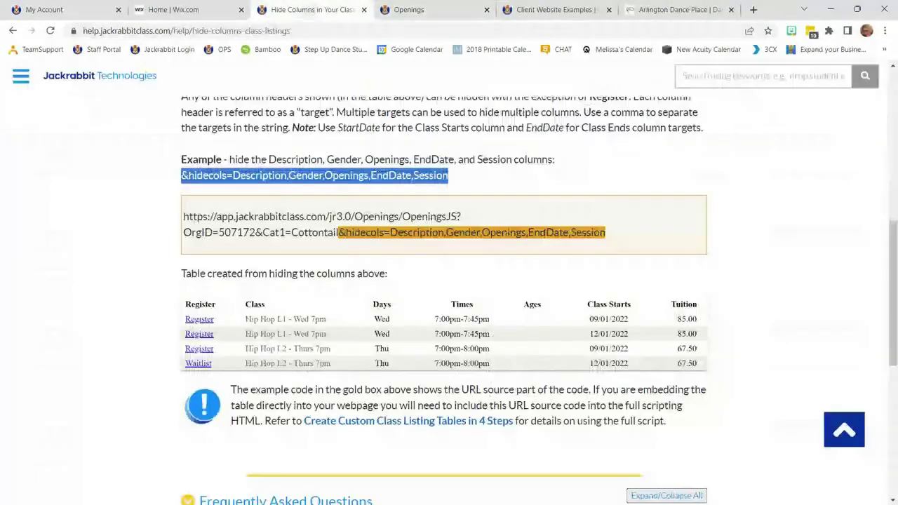
{"action": "scroll", "coordinate": [435, 330], "scroll_direction": "down", "scroll_amount": 4}
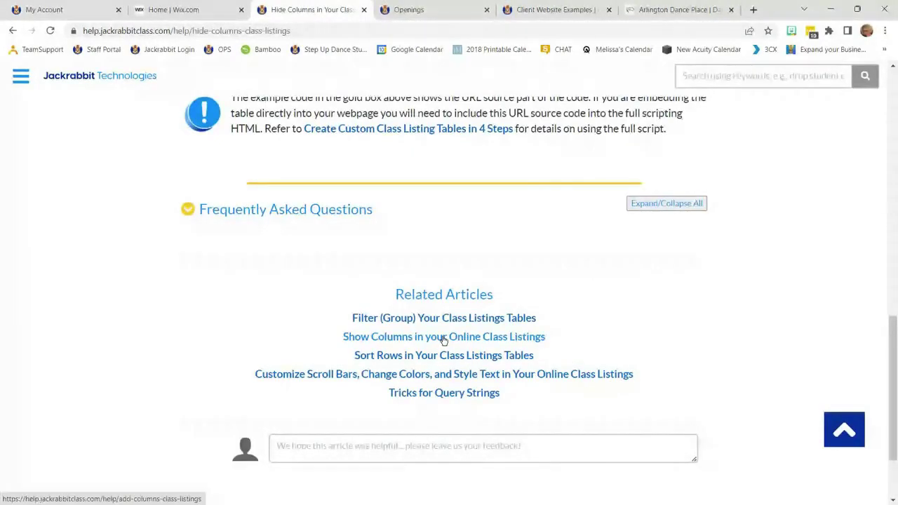
{"action": "scroll", "coordinate": [452, 343], "scroll_direction": "up", "scroll_amount": 4}
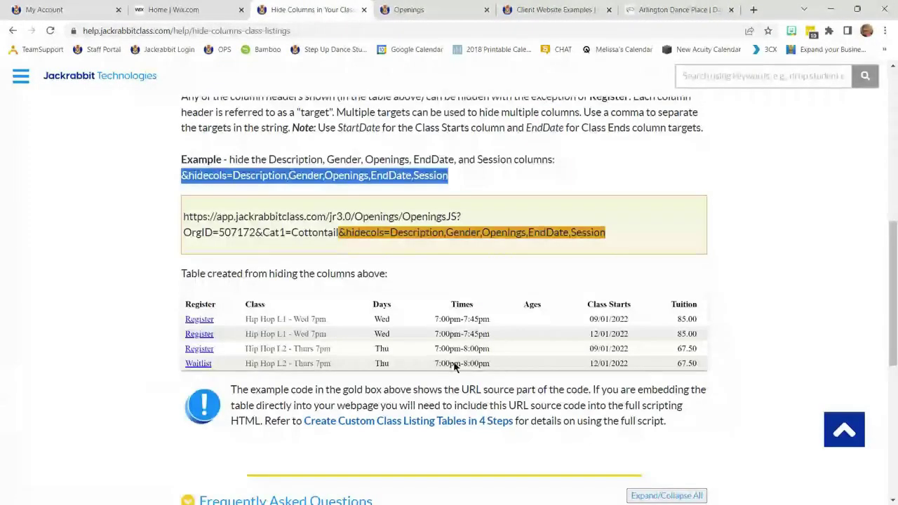
- Open the Filter (Group) Your Class Listings Tables article via the Online Class Listings article and examine the available filter parameters
{"action": "left_click", "coordinate": [407, 421]}
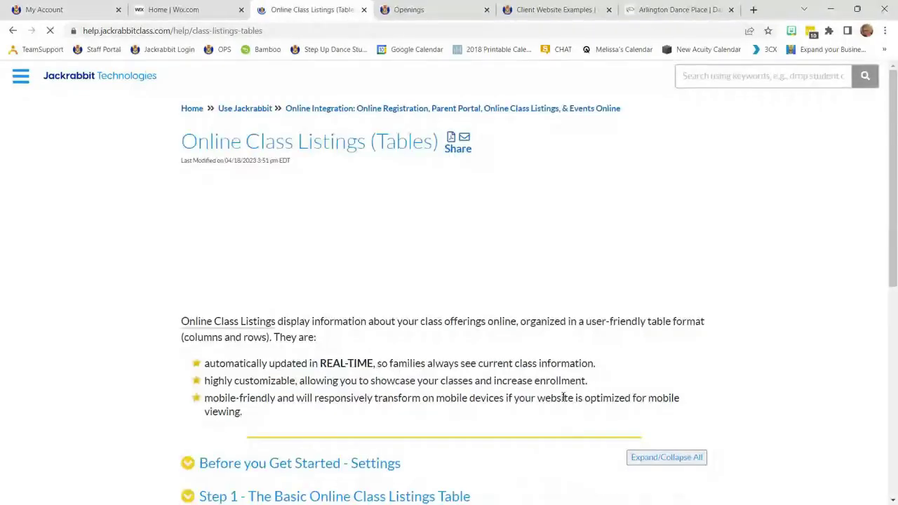
{"action": "scroll", "coordinate": [561, 403], "scroll_direction": "down", "scroll_amount": 5}
{"action": "left_click", "coordinate": [413, 425]}
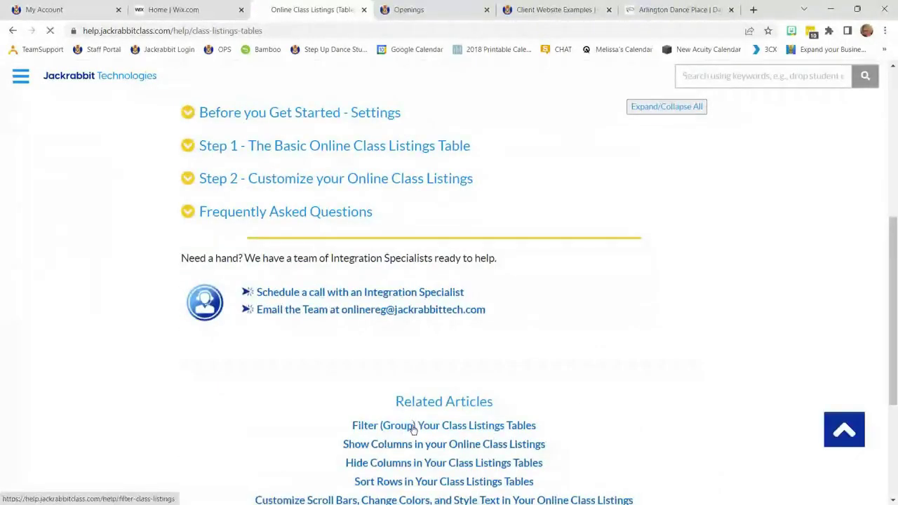
{"action": "scroll", "coordinate": [640, 435], "scroll_direction": "down", "scroll_amount": 5}
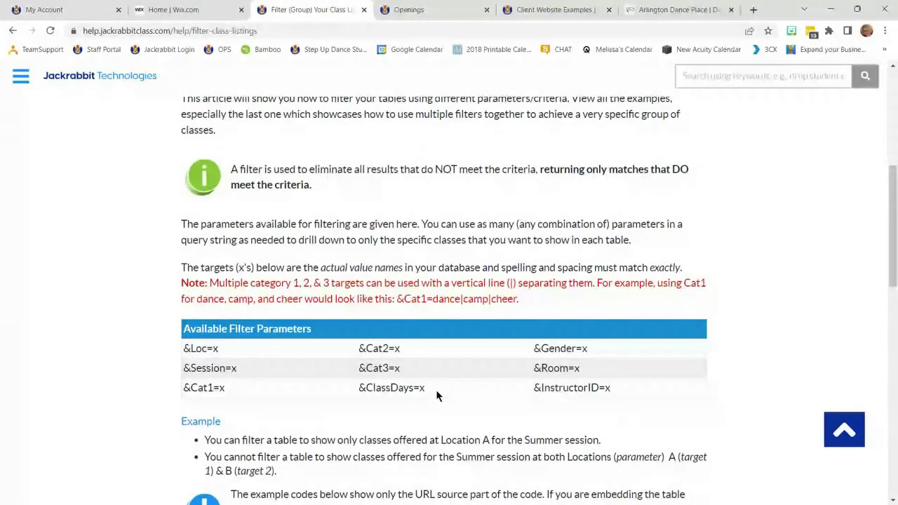
- Examine the example notes and the expandable filter sections in the Filter (Group) Your Class Listings Tables article
{"action": "scroll", "coordinate": [441, 397], "scroll_direction": "down", "scroll_amount": 2}
{"action": "scroll", "coordinate": [257, 372], "scroll_direction": "down", "scroll_amount": 3}
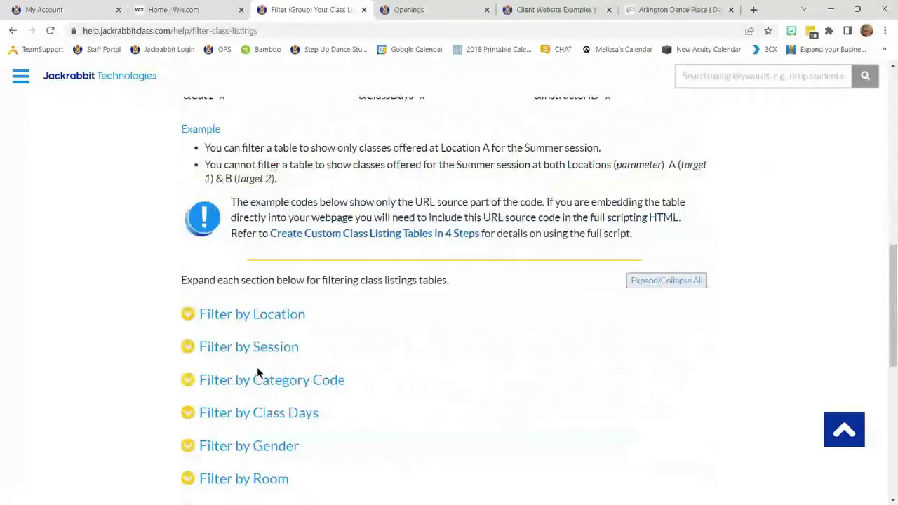
{"action": "scroll", "coordinate": [304, 383], "scroll_direction": "up", "scroll_amount": 4}
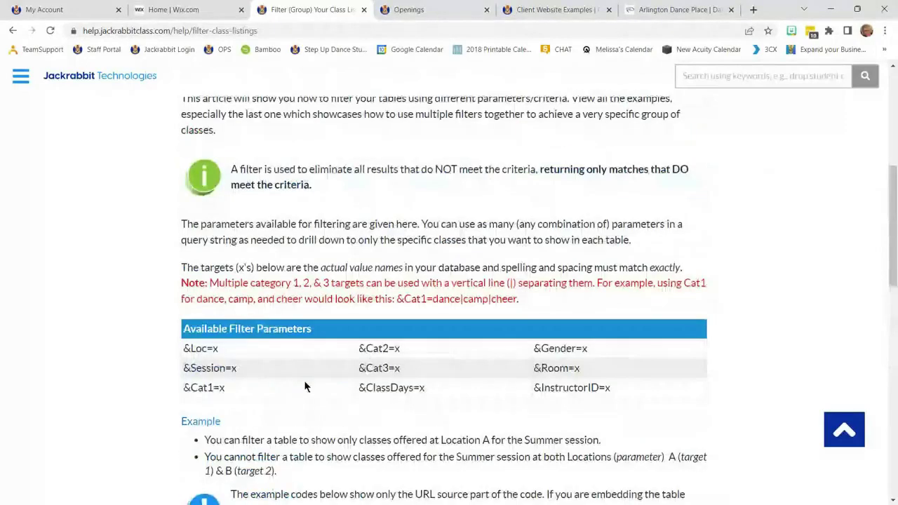
- Add &sort=class after the hidecols list in the Openings page address and reload the class listings
{"action": "left_click", "coordinate": [409, 10]}
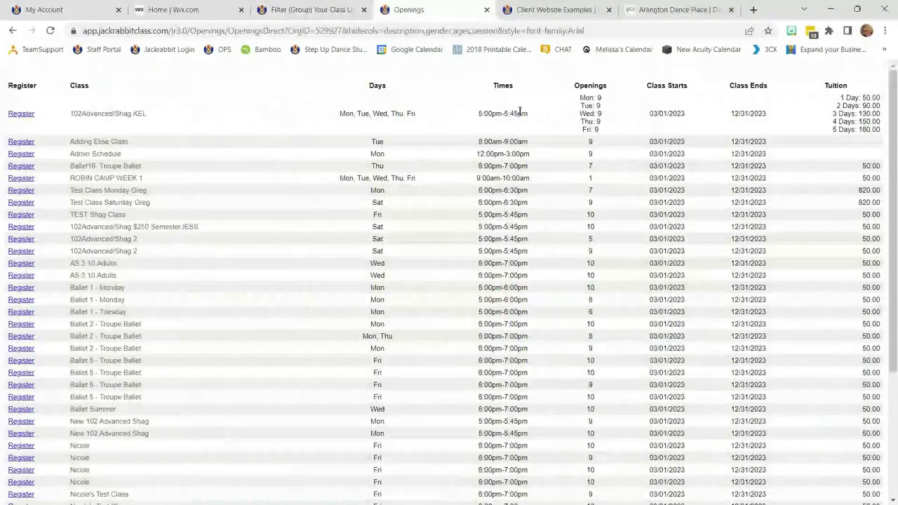
{"action": "left_click", "coordinate": [516, 31]}
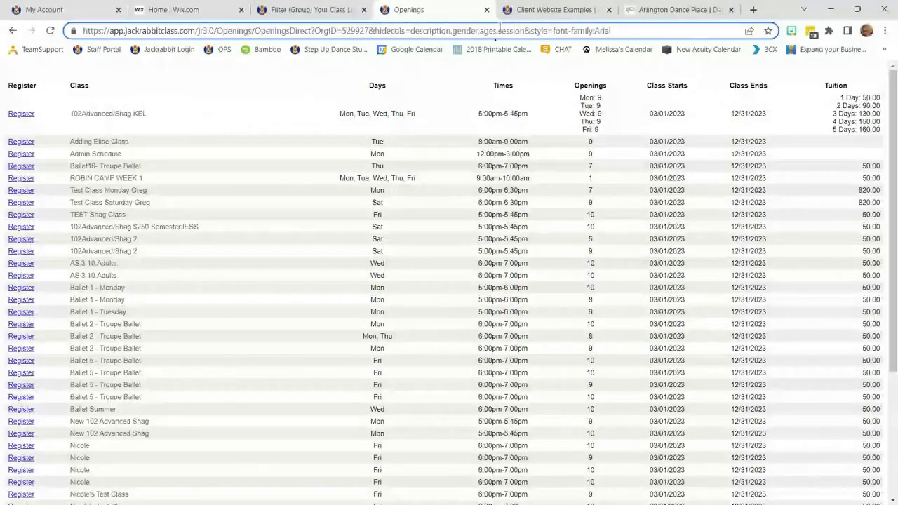
{"action": "key", "text": "Right"}
{"action": "key", "text": "Right"}
{"action": "key", "text": "Right"}
{"action": "key", "text": "Right"}
{"action": "type", "text": "&sort"}
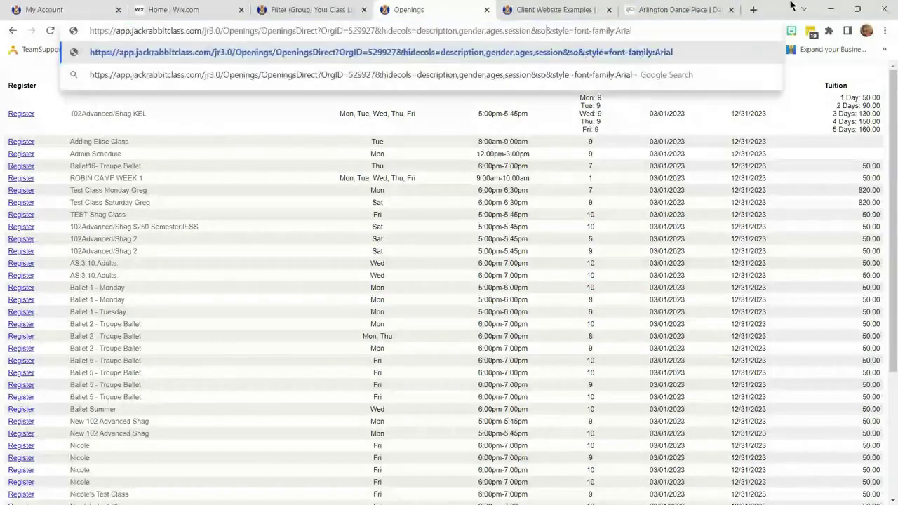
{"action": "type", "text": "col"}
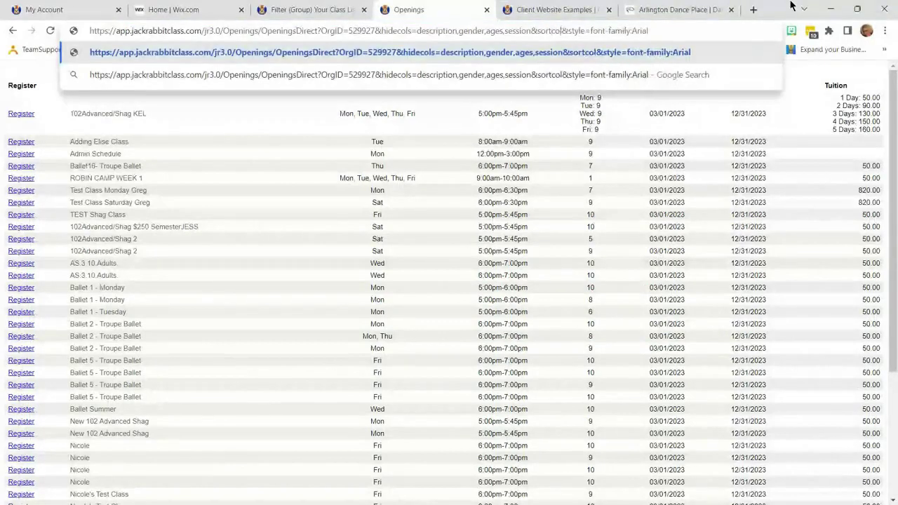
{"action": "key", "text": "BackSpace"}
{"action": "key", "text": "BackSpace"}
{"action": "key", "text": "BackSpace"}
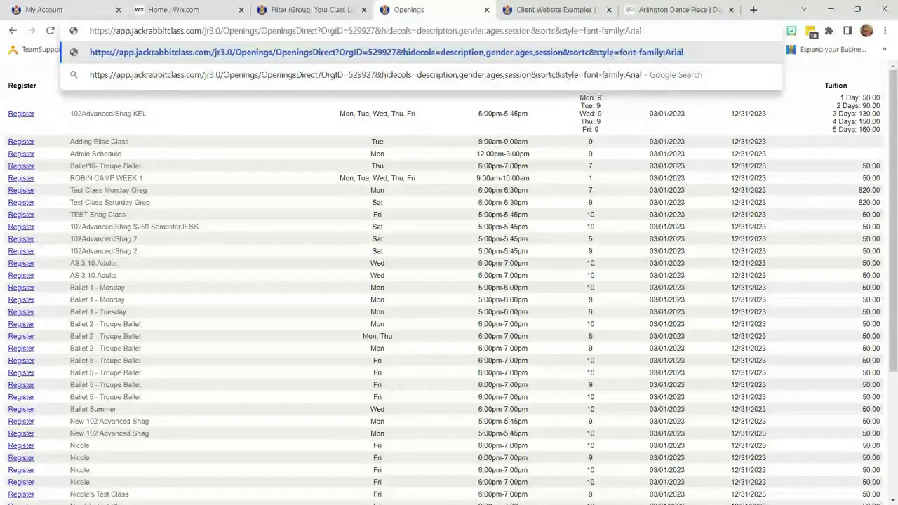
{"action": "type", "text": "="}
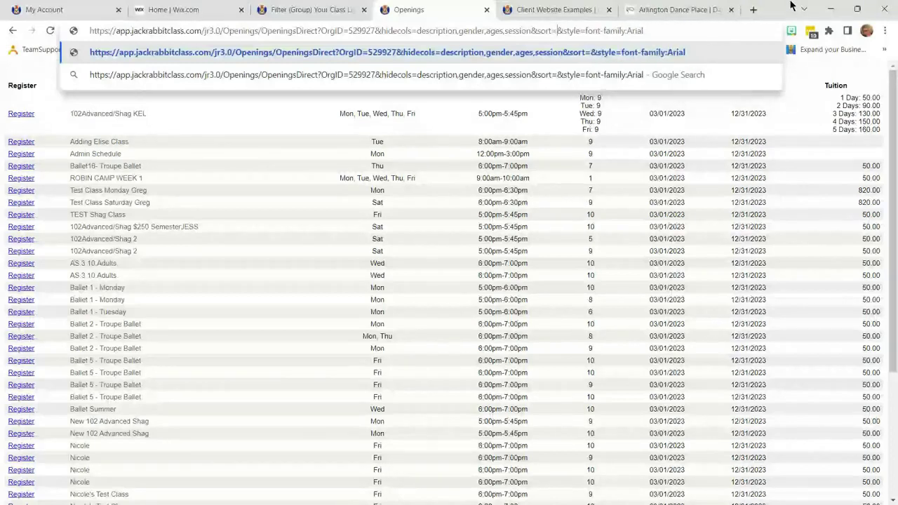
{"action": "type", "text": "class"}
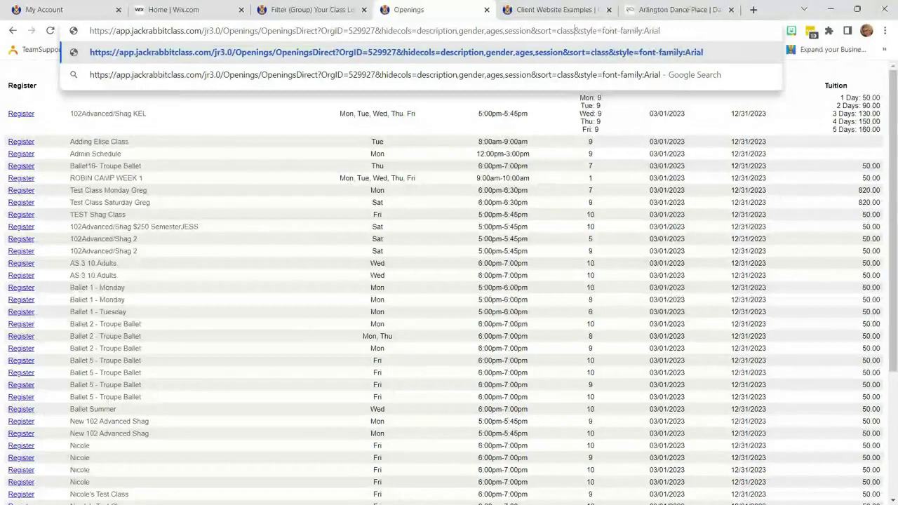
{"action": "key", "text": "Return"}
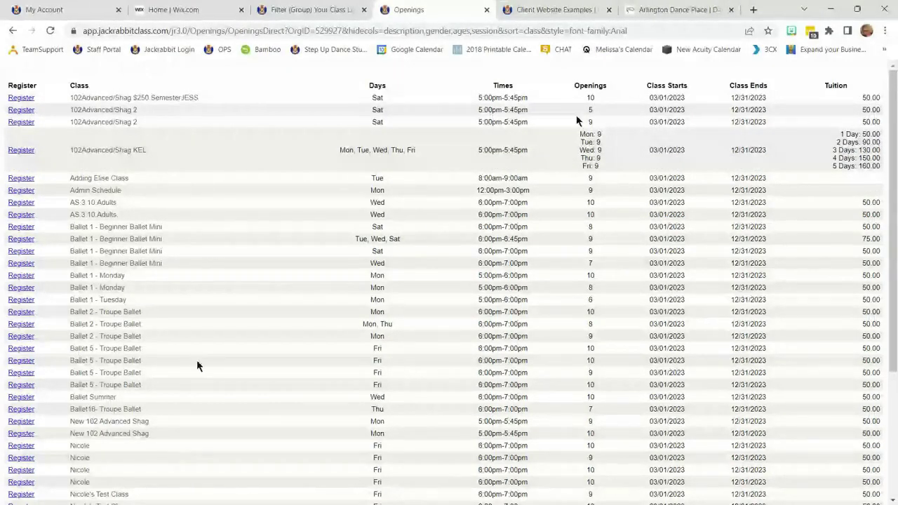
- Change the sort value in the page address to days, reload the class listings and check their order
{"action": "left_click", "coordinate": [536, 32]}
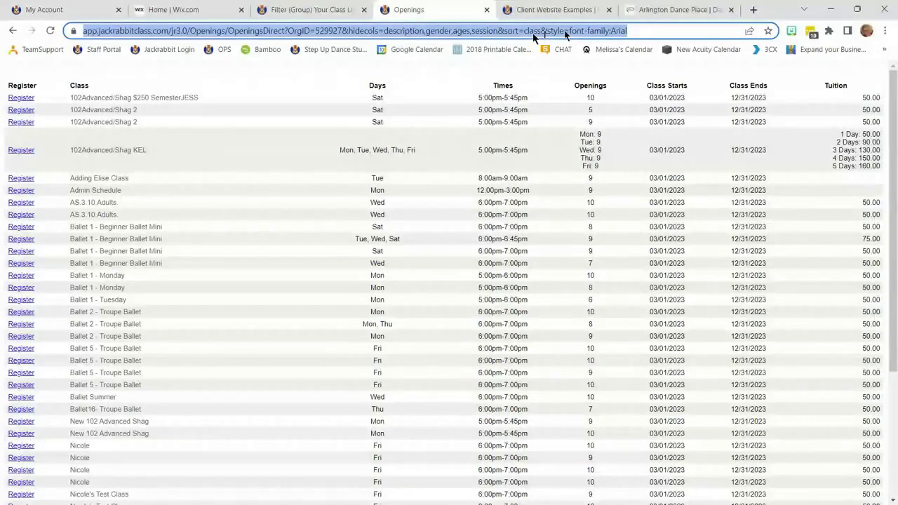
{"action": "left_click", "coordinate": [534, 33]}
{"action": "key", "text": "BackSpace"}
{"action": "key", "text": "BackSpace"}
{"action": "key", "text": "BackSpace"}
{"action": "key", "text": "BackSpace"}
{"action": "key", "text": "BackSpace"}
{"action": "type", "text": "dasy"}
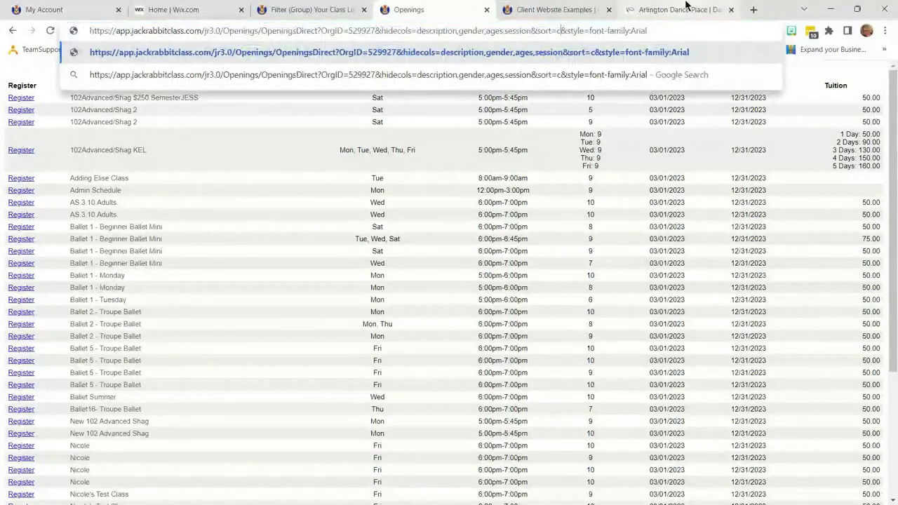
{"action": "key", "text": "BackSpace"}
{"action": "key", "text": "BackSpace"}
{"action": "type", "text": "ys"}
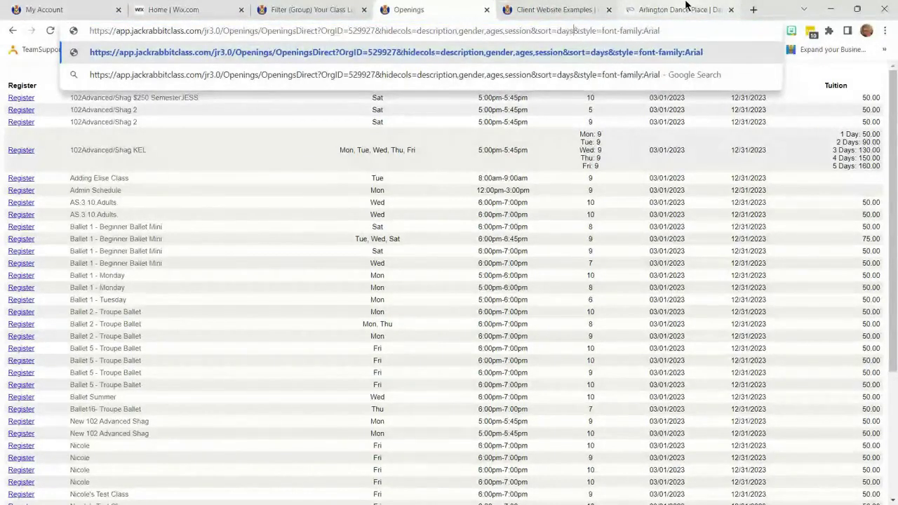
{"action": "key", "text": "Return"}
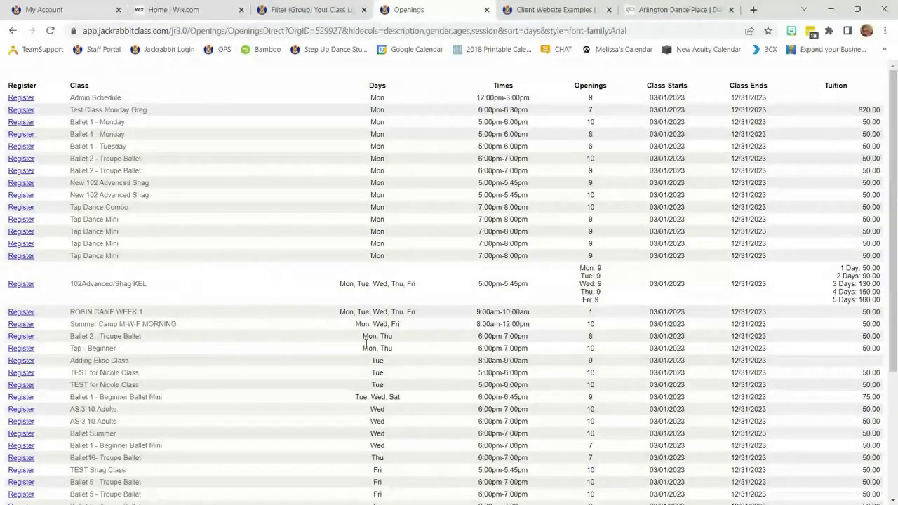
{"action": "scroll", "coordinate": [375, 341], "scroll_direction": "down", "scroll_amount": 3}
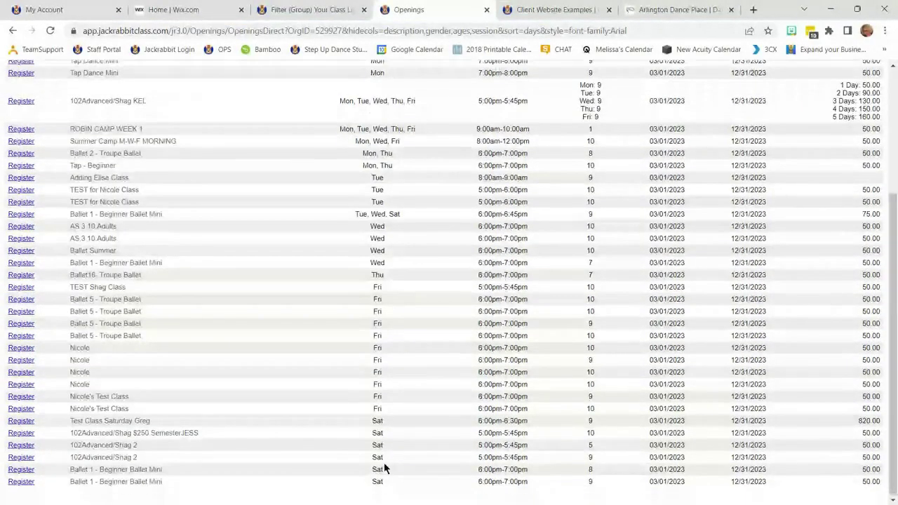
{"action": "scroll", "coordinate": [412, 276], "scroll_direction": "up", "scroll_amount": 3}
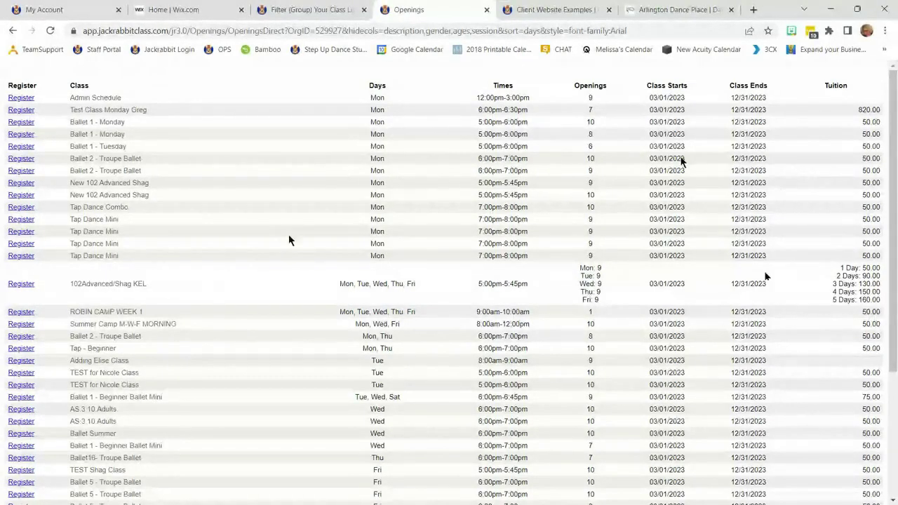
- View the Arlington Dance Place home page and the dance examples, and reopen the Client Website Examples article from the search results
{"action": "left_click", "coordinate": [677, 10]}
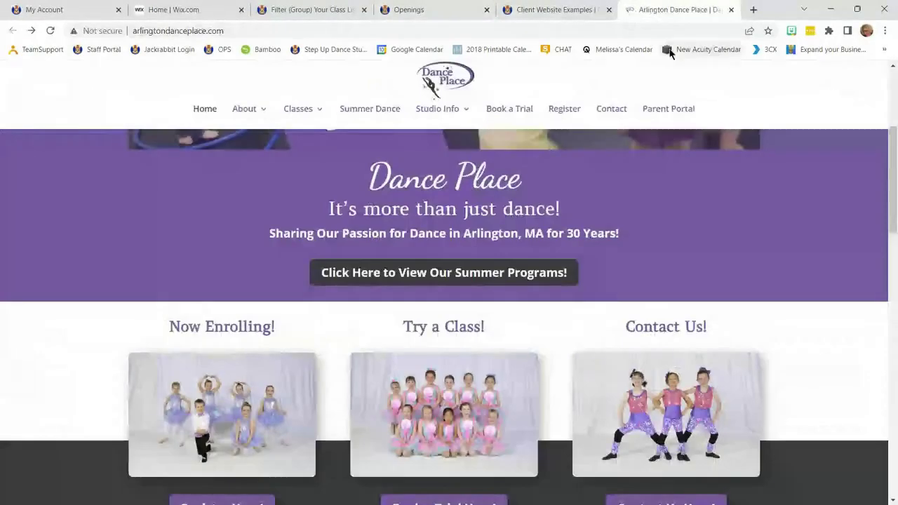
{"action": "scroll", "coordinate": [799, 321], "scroll_direction": "down", "scroll_amount": 2}
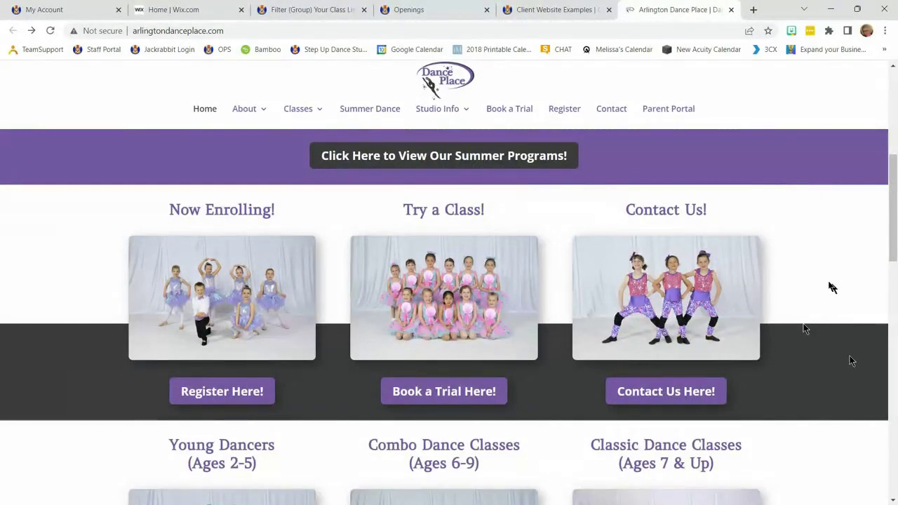
{"action": "left_click", "coordinate": [580, 18]}
{"action": "scroll", "coordinate": [427, 308], "scroll_direction": "up", "scroll_amount": 2}
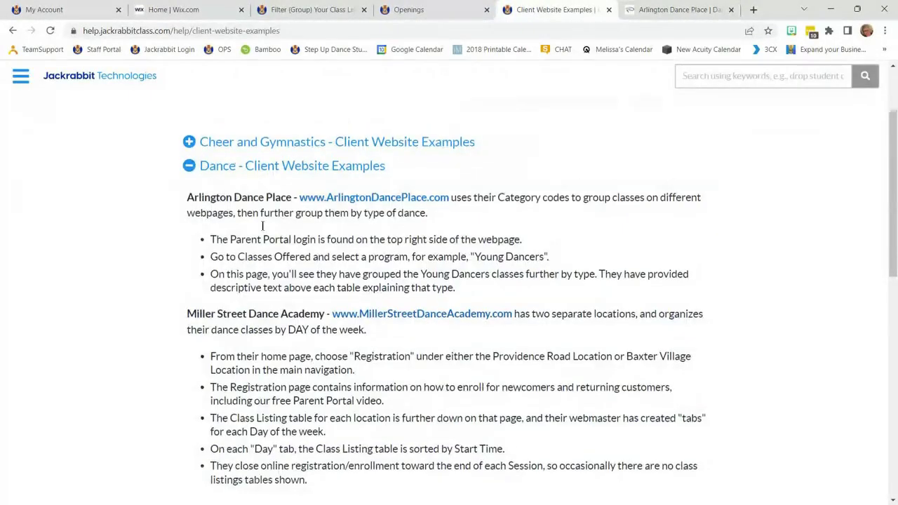
{"action": "scroll", "coordinate": [349, 252], "scroll_direction": "down", "scroll_amount": 3}
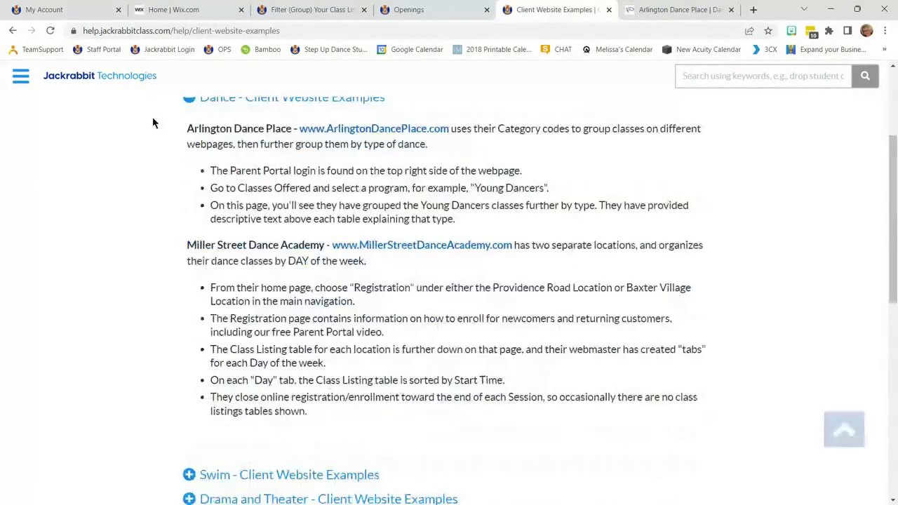
{"action": "left_click", "coordinate": [11, 31]}
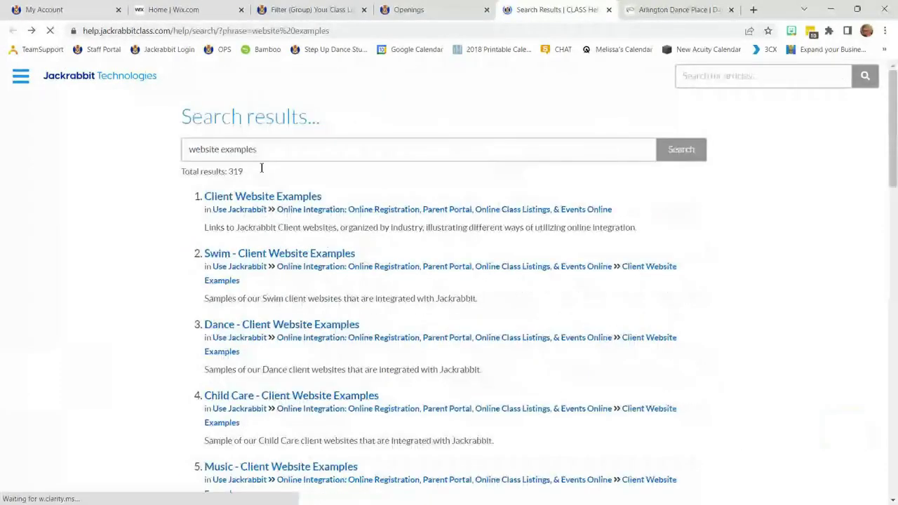
{"action": "left_click", "coordinate": [269, 202]}
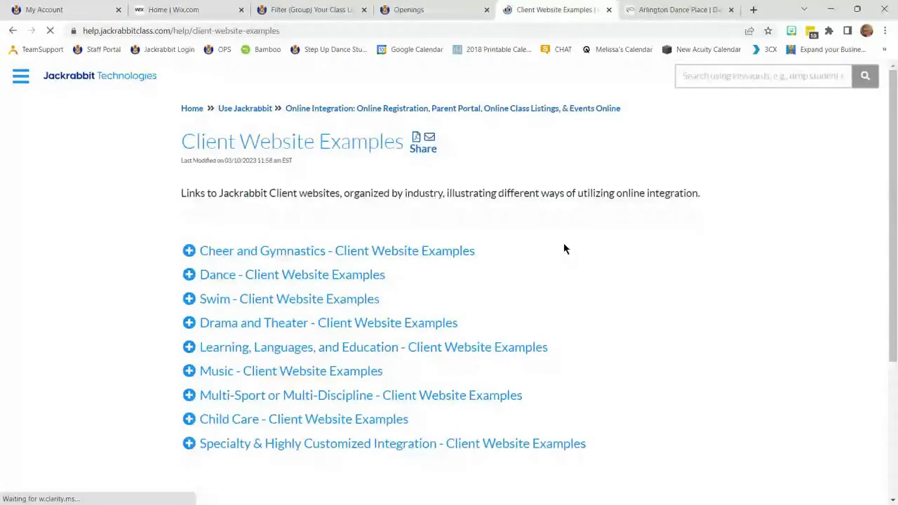
- Open the Young Dancers page on the Arlington Dance Place site and examine its class descriptions and class listings tables
{"action": "left_click", "coordinate": [672, 9]}
{"action": "scroll", "coordinate": [665, 389], "scroll_direction": "down", "scroll_amount": 3}
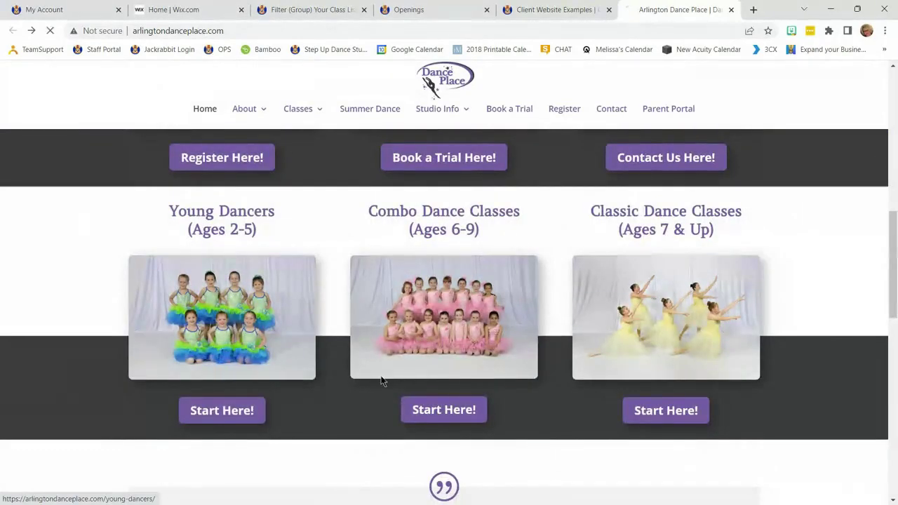
{"action": "left_click", "coordinate": [464, 394]}
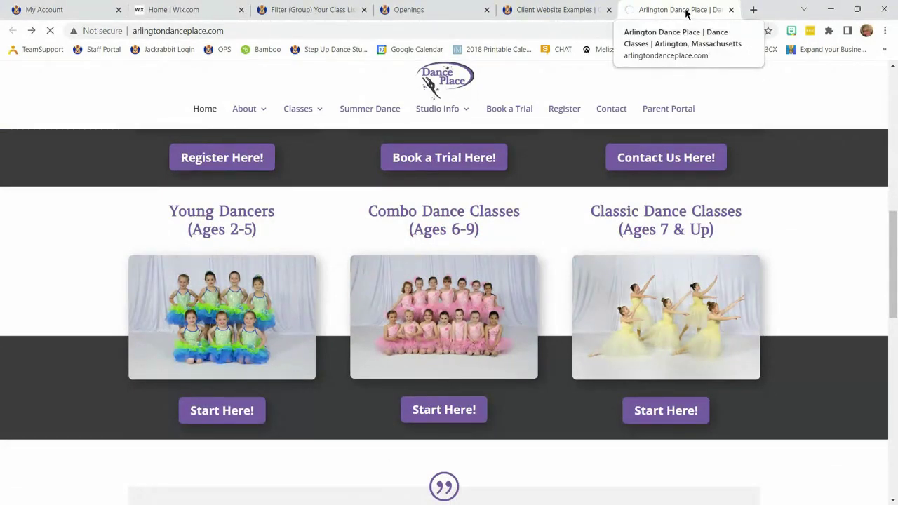
{"action": "scroll", "coordinate": [631, 310], "scroll_direction": "down", "scroll_amount": 3}
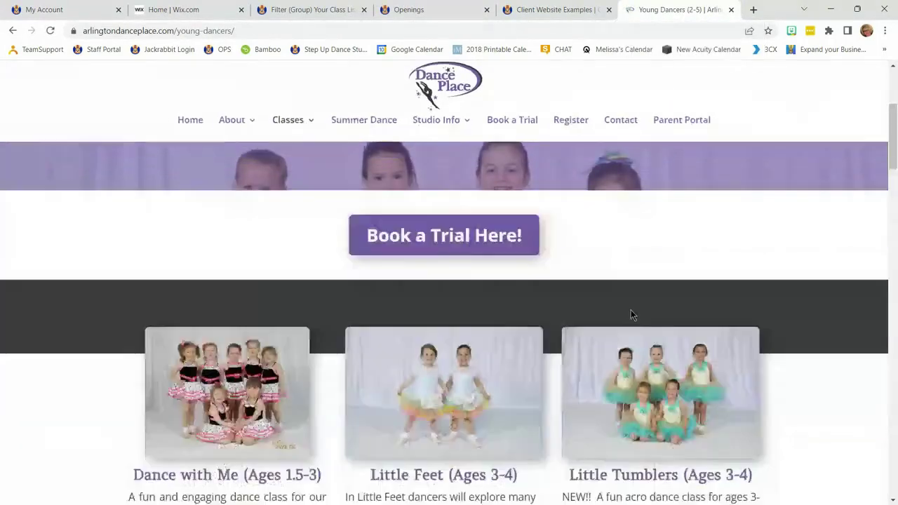
{"action": "scroll", "coordinate": [630, 310], "scroll_direction": "down", "scroll_amount": 9}
{"action": "scroll", "coordinate": [208, 175], "scroll_direction": "up", "scroll_amount": 1}
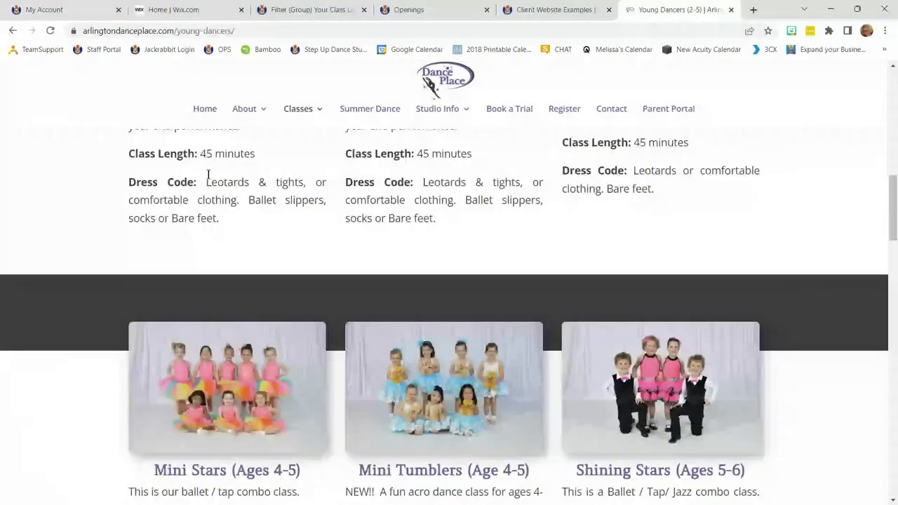
{"action": "scroll", "coordinate": [209, 175], "scroll_direction": "up", "scroll_amount": 3}
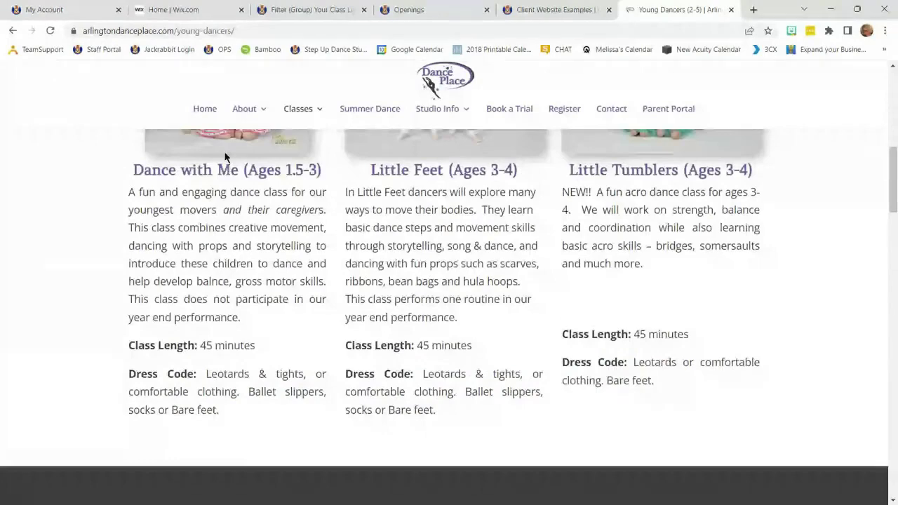
{"action": "scroll", "coordinate": [287, 393], "scroll_direction": "down", "scroll_amount": 8}
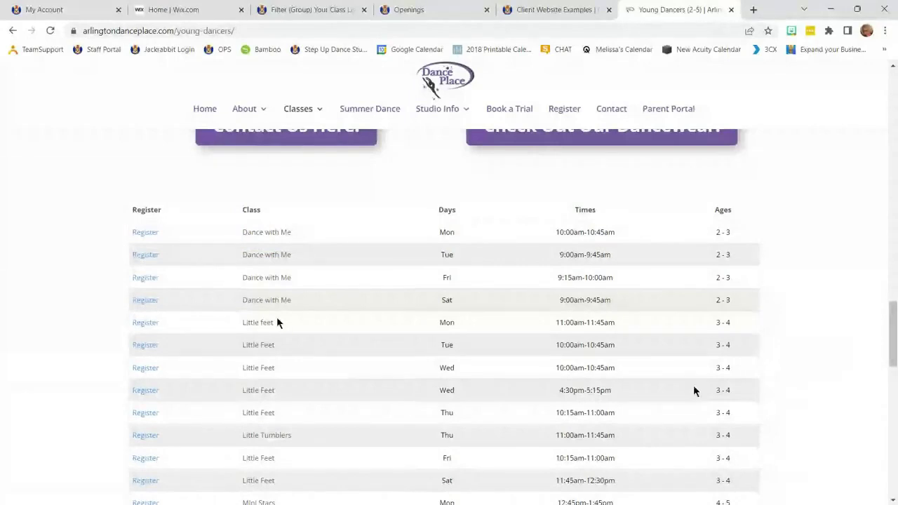
{"action": "scroll", "coordinate": [277, 322], "scroll_direction": "down", "scroll_amount": 3}
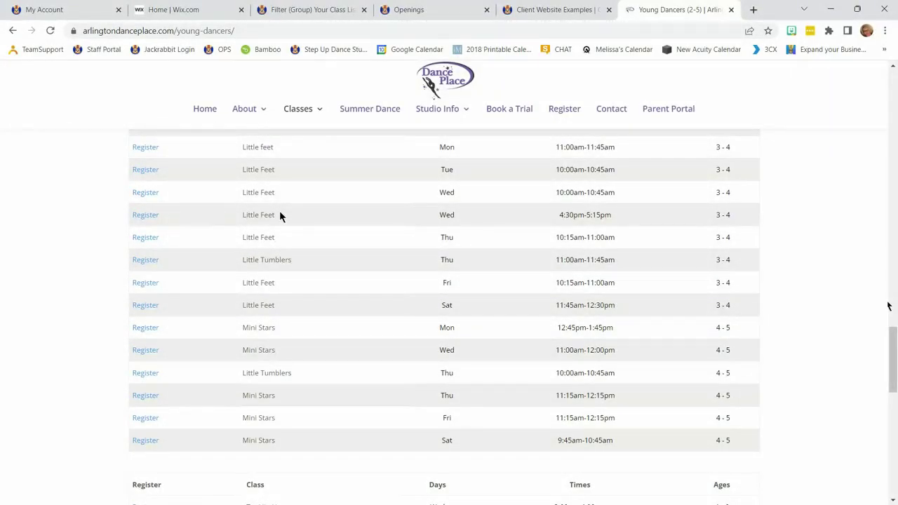
{"action": "scroll", "coordinate": [743, 320], "scroll_direction": "up", "scroll_amount": 2}
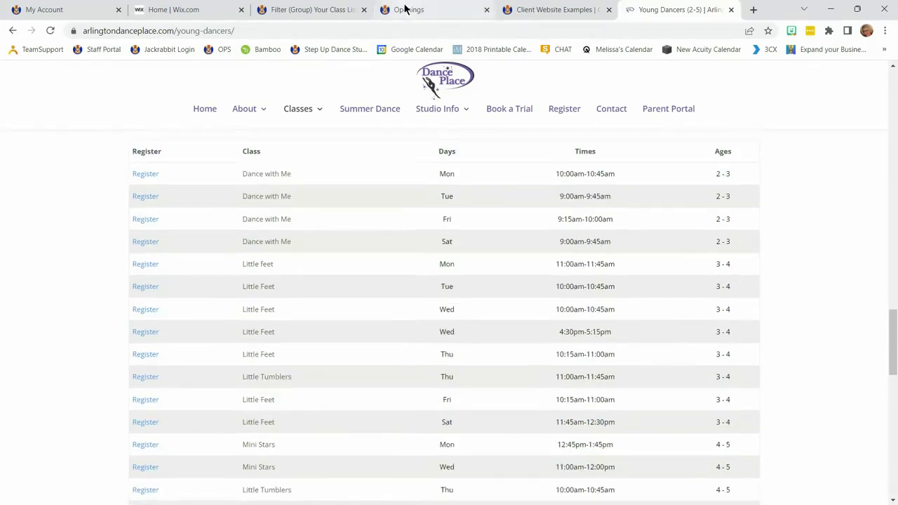
- Return to the Jackrabbit Class account and open Edit All Classes to display the grid of classes
{"action": "left_click", "coordinate": [404, 8]}
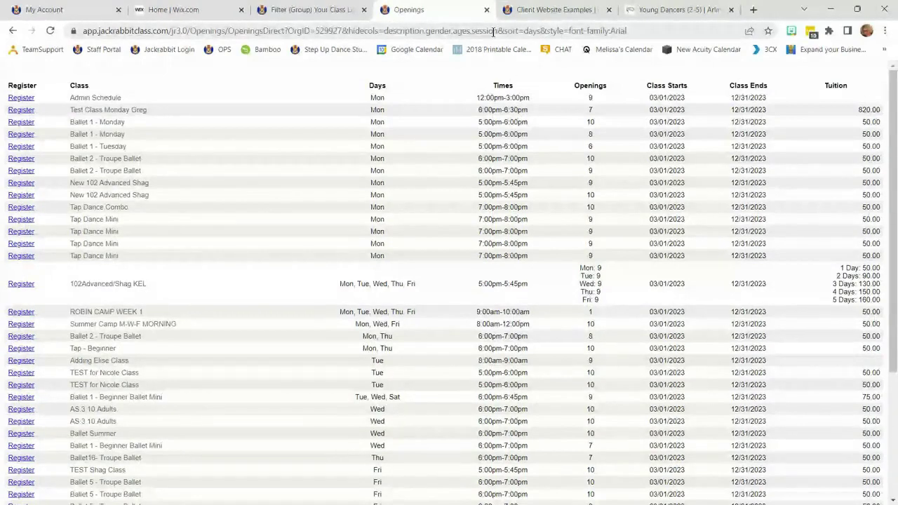
{"action": "left_click", "coordinate": [72, 7]}
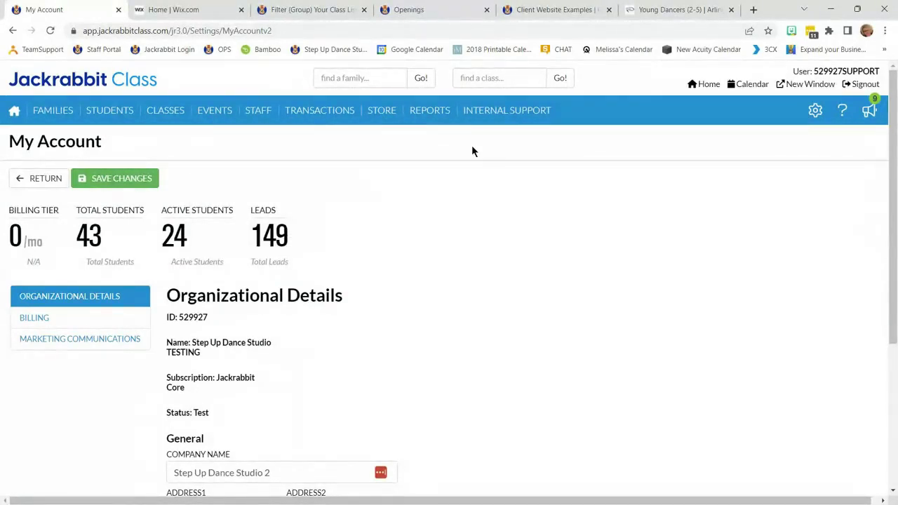
{"action": "mouse_move", "coordinate": [163, 112]}
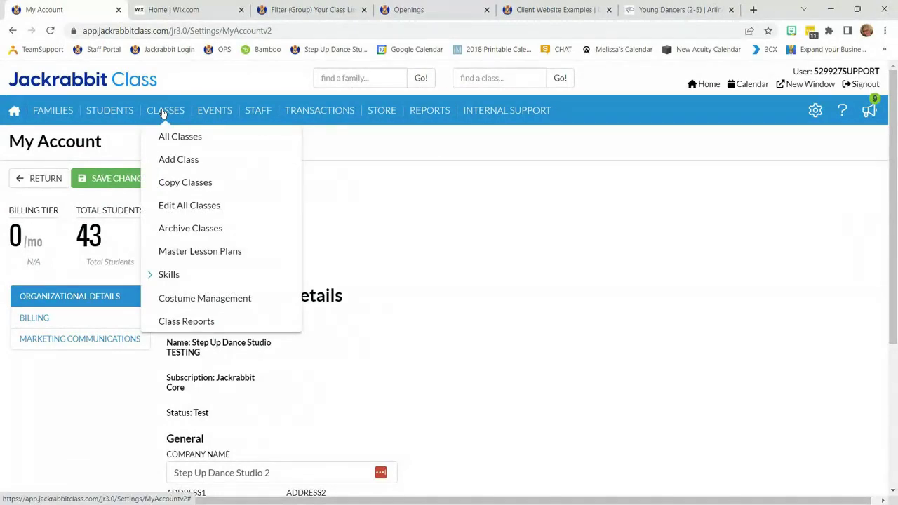
{"action": "left_click", "coordinate": [202, 206]}
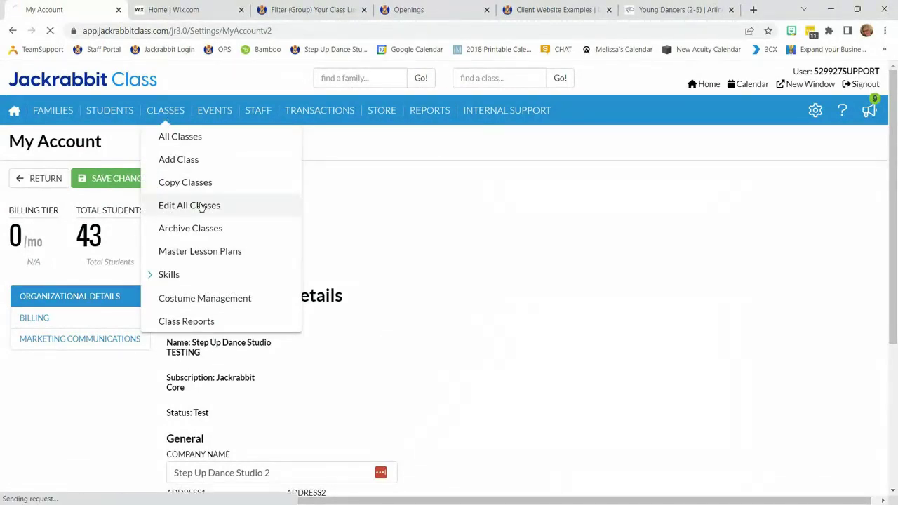
{"action": "left_click", "coordinate": [101, 178]}
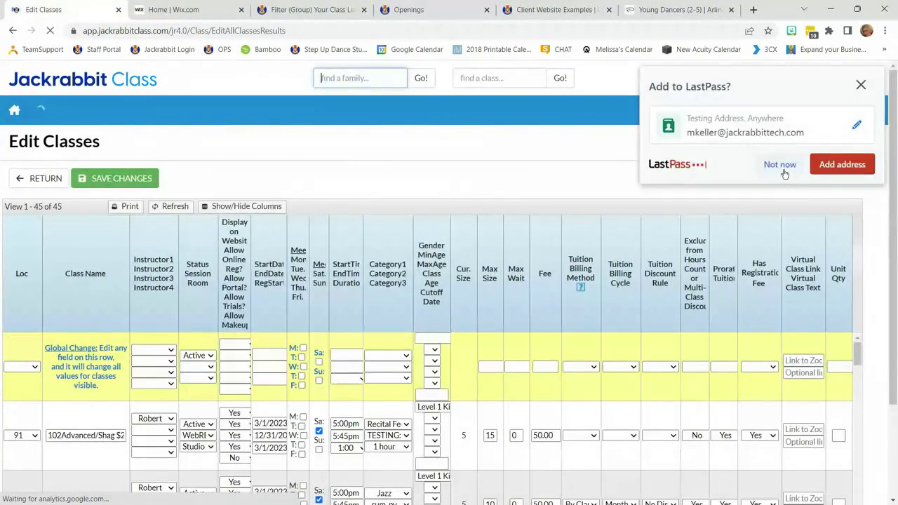
- Dismiss the offer to save the address, widen the category column in the Edit Classes grid and look through the classes' categories
{"action": "left_click", "coordinate": [779, 164]}
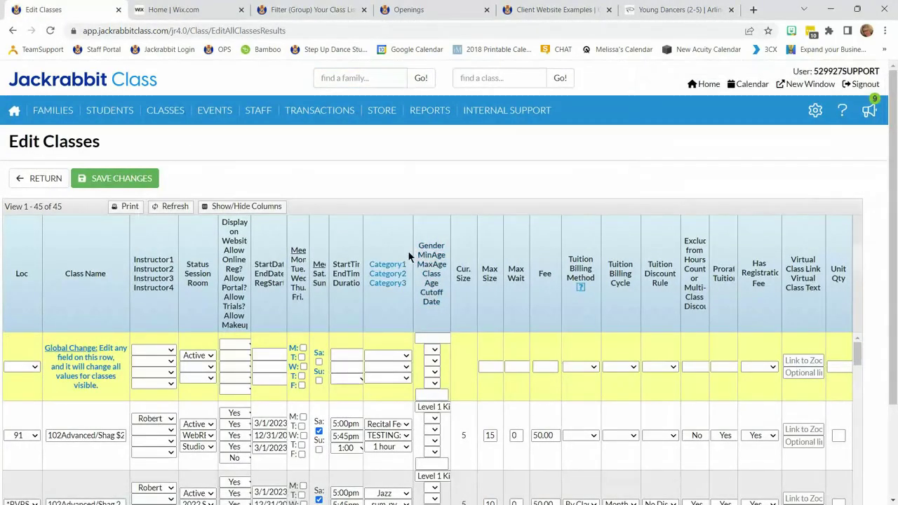
{"action": "left_click_drag", "start_coordinate": [413, 258], "coordinate": [498, 257]}
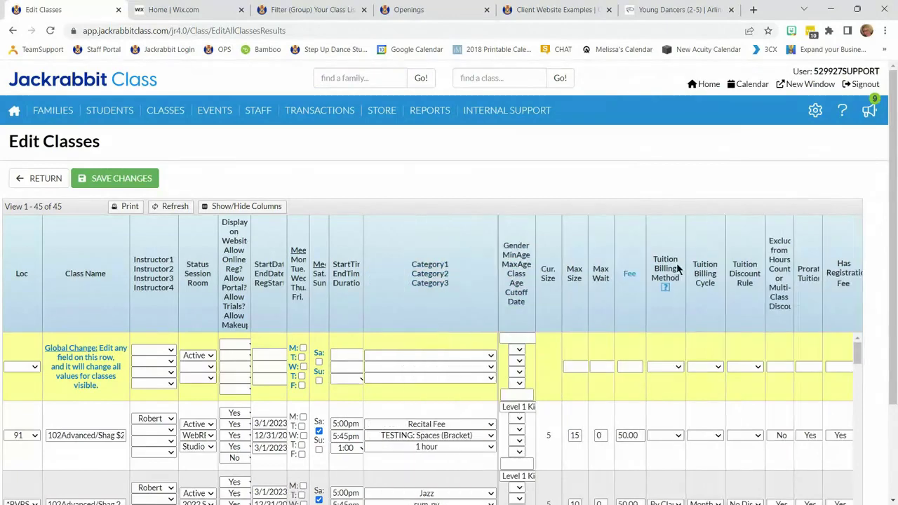
{"action": "scroll", "coordinate": [476, 351], "scroll_direction": "down", "scroll_amount": 2}
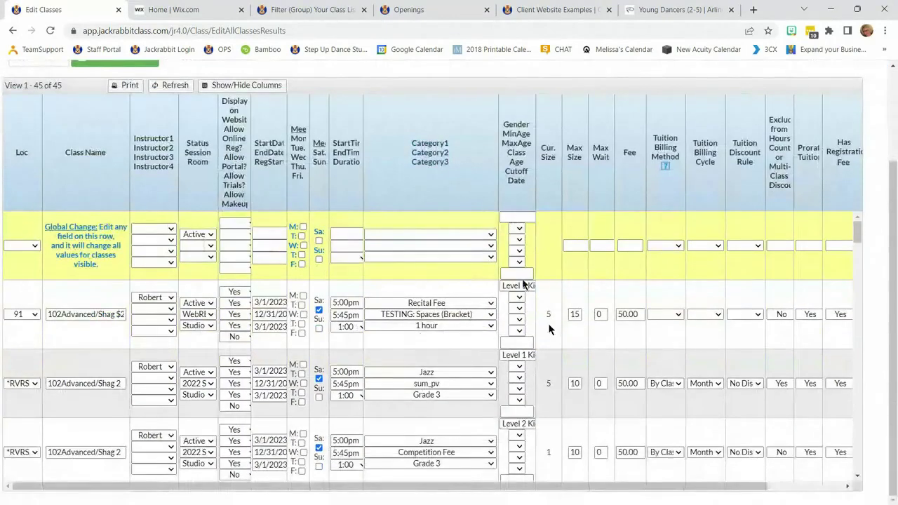
{"action": "scroll", "coordinate": [492, 413], "scroll_direction": "down", "scroll_amount": 2}
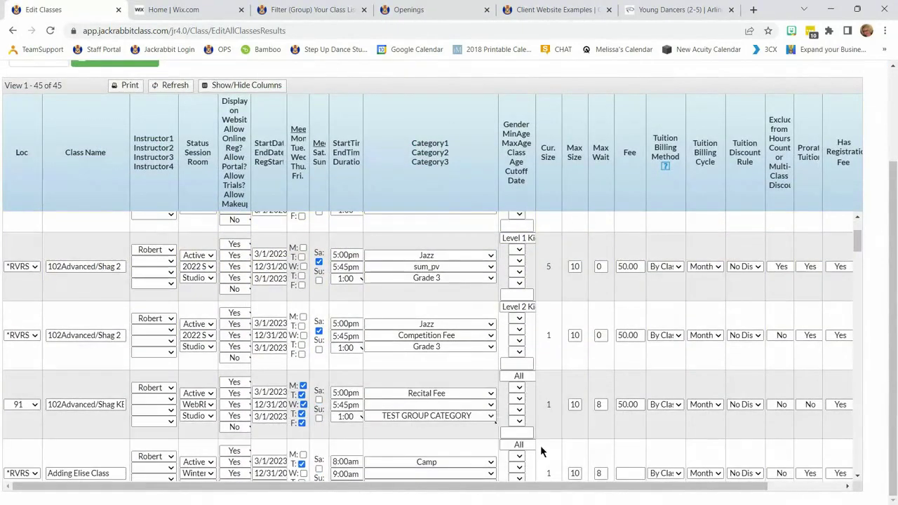
{"action": "scroll", "coordinate": [454, 449], "scroll_direction": "down", "scroll_amount": 3}
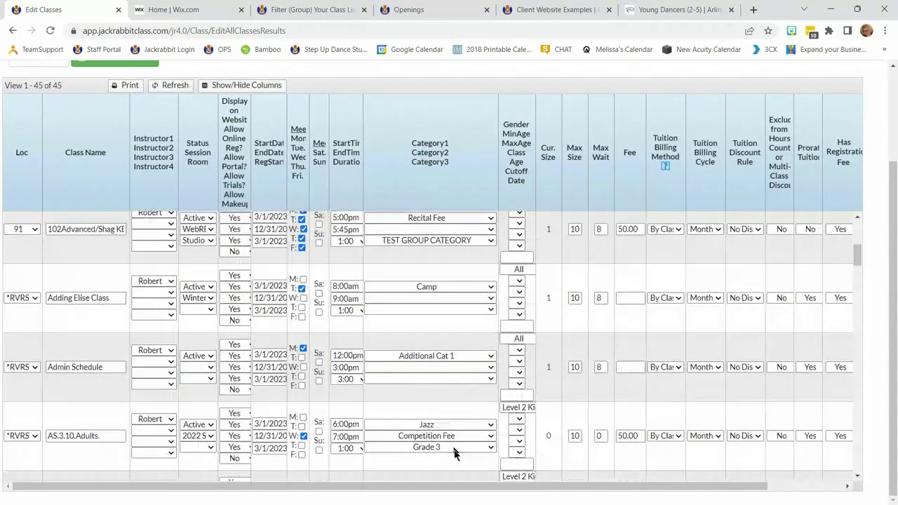
{"action": "scroll", "coordinate": [454, 455], "scroll_direction": "down", "scroll_amount": 5}
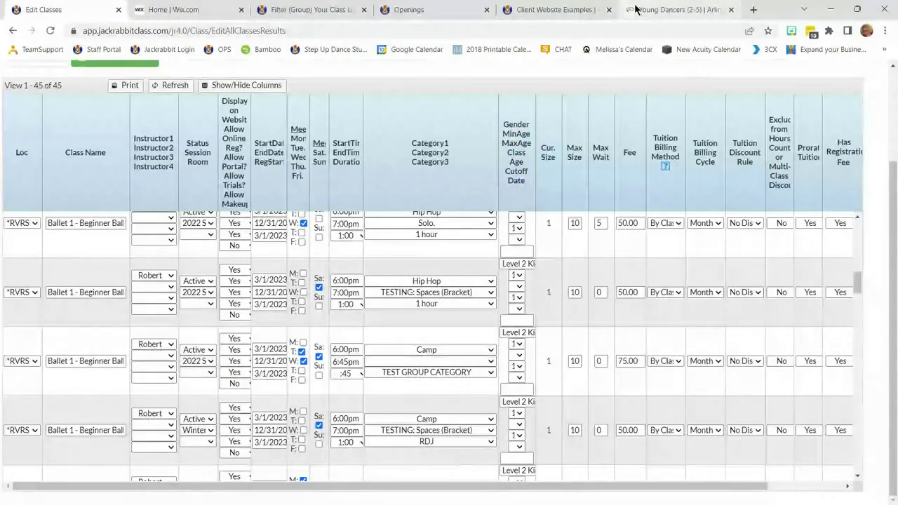
- Add the filter cat1=camp& before hidecols in the Openings page address and reload the class listings
{"action": "left_click", "coordinate": [399, 9]}
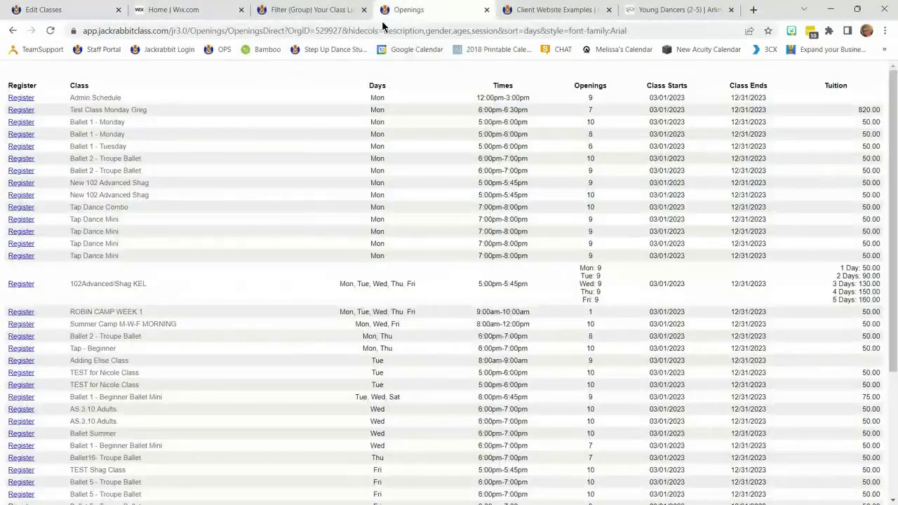
{"action": "left_click", "coordinate": [377, 31]}
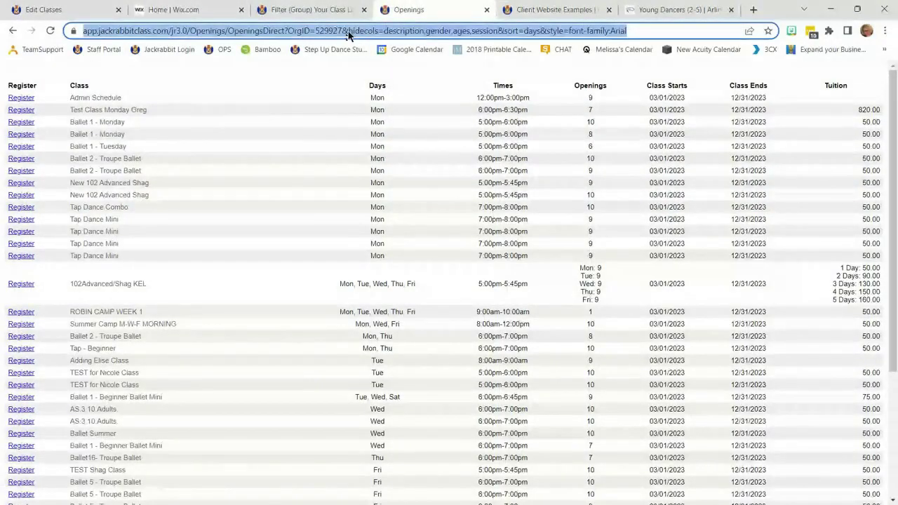
{"action": "left_click", "coordinate": [347, 33]}
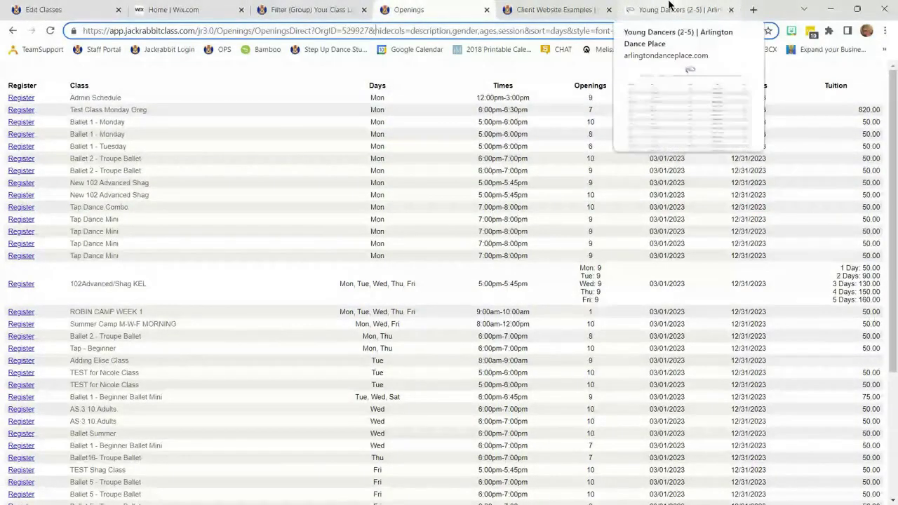
{"action": "type", "text": "cat1=camp"}
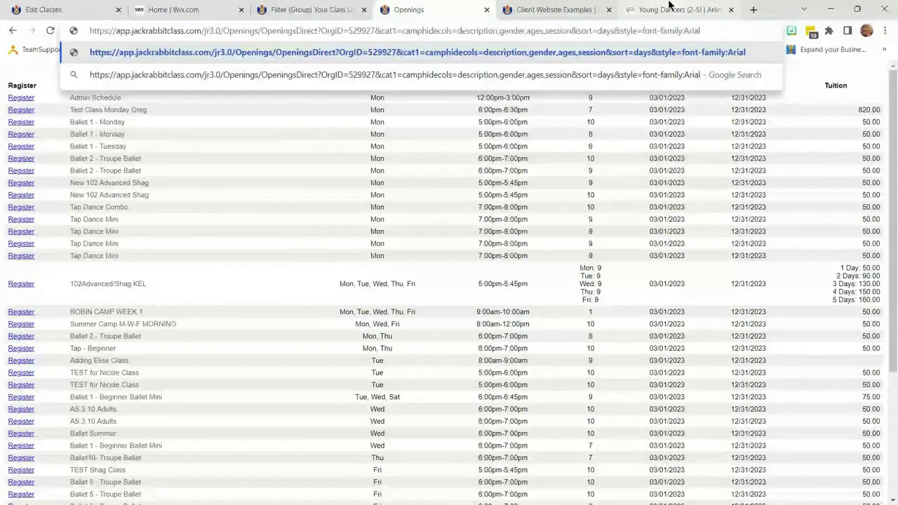
{"action": "type", "text": "&"}
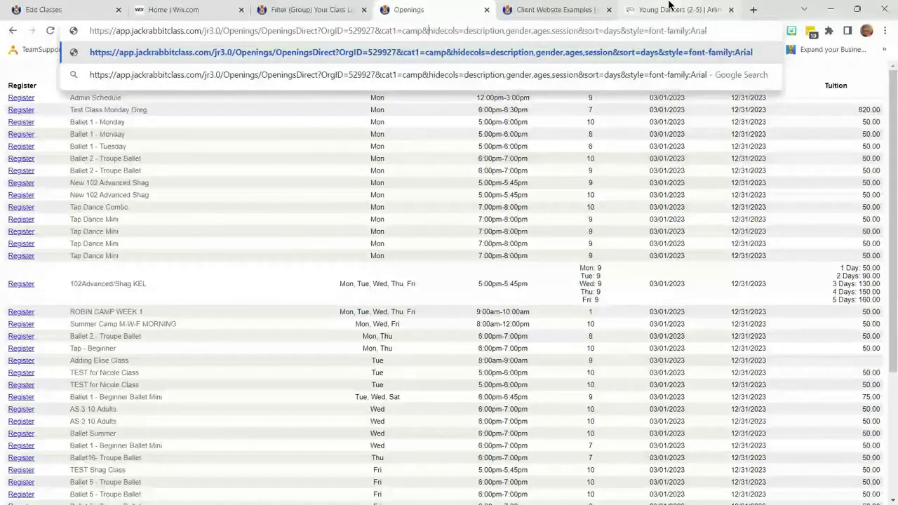
{"action": "key", "text": "Return"}
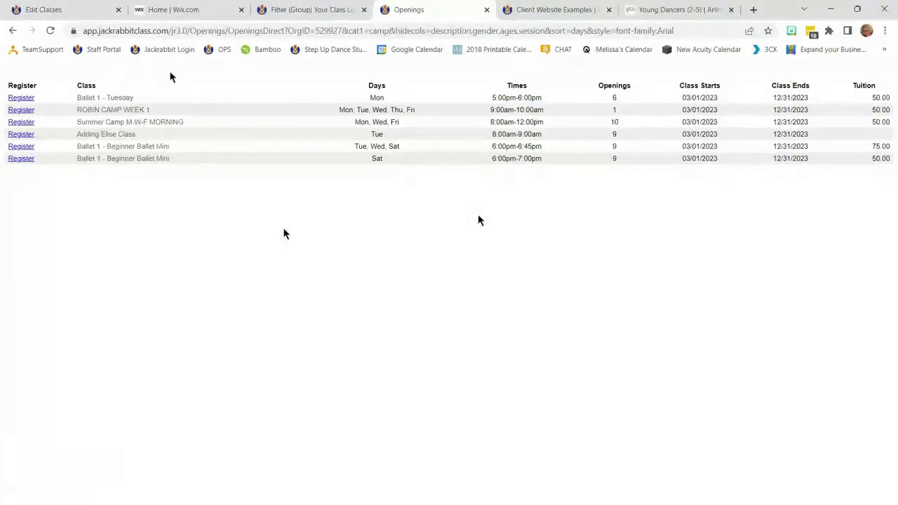
- Return to the Edit Classes grid and examine which Category 1 and Category 3 values the classes have
{"action": "left_click", "coordinate": [35, 9]}
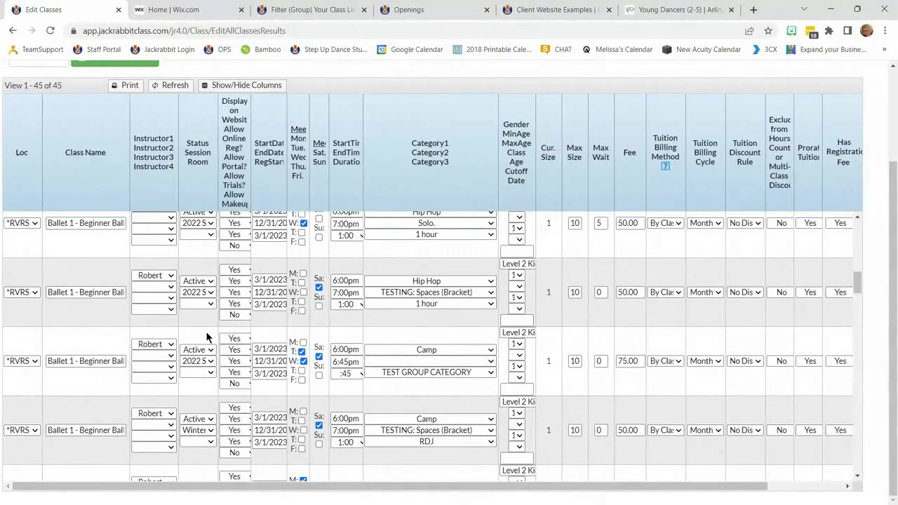
{"action": "scroll", "coordinate": [231, 355], "scroll_direction": "down", "scroll_amount": 5}
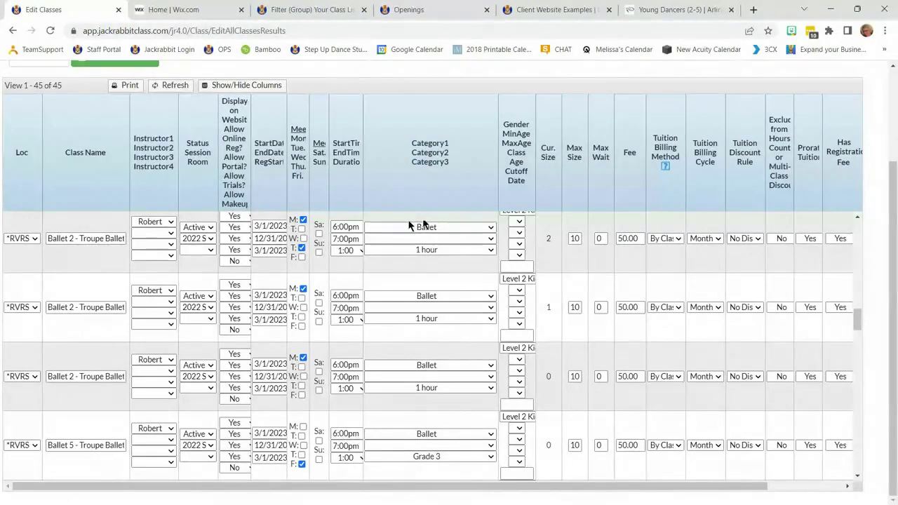
{"action": "scroll", "coordinate": [474, 376], "scroll_direction": "up", "scroll_amount": 5}
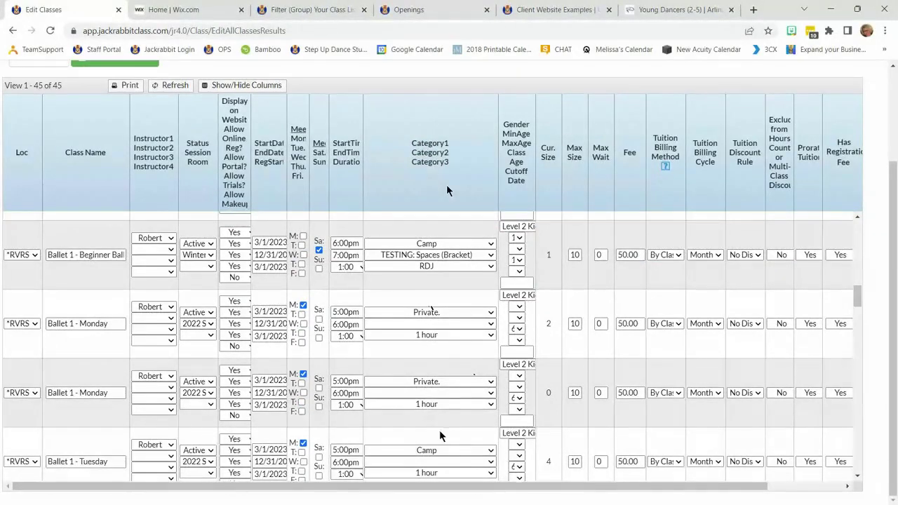
{"action": "scroll", "coordinate": [440, 430], "scroll_direction": "down", "scroll_amount": 3}
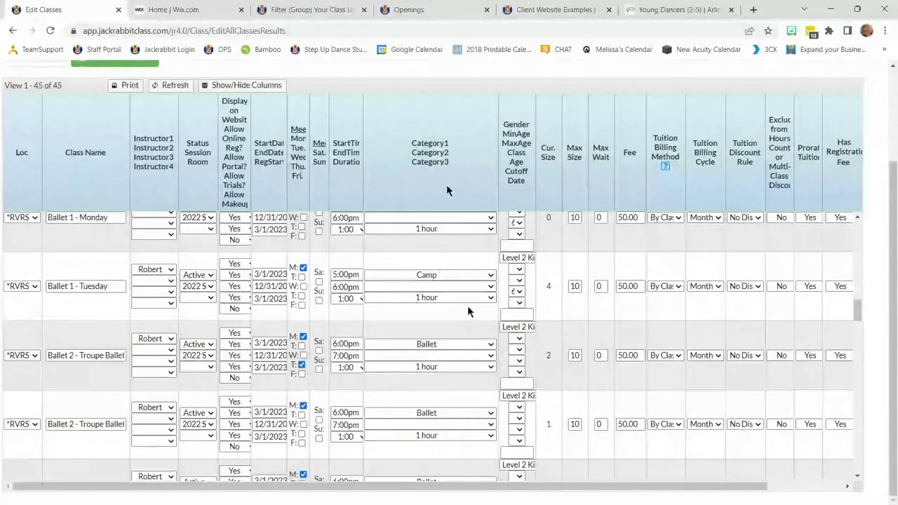
{"action": "scroll", "coordinate": [447, 185], "scroll_direction": "down", "scroll_amount": 3}
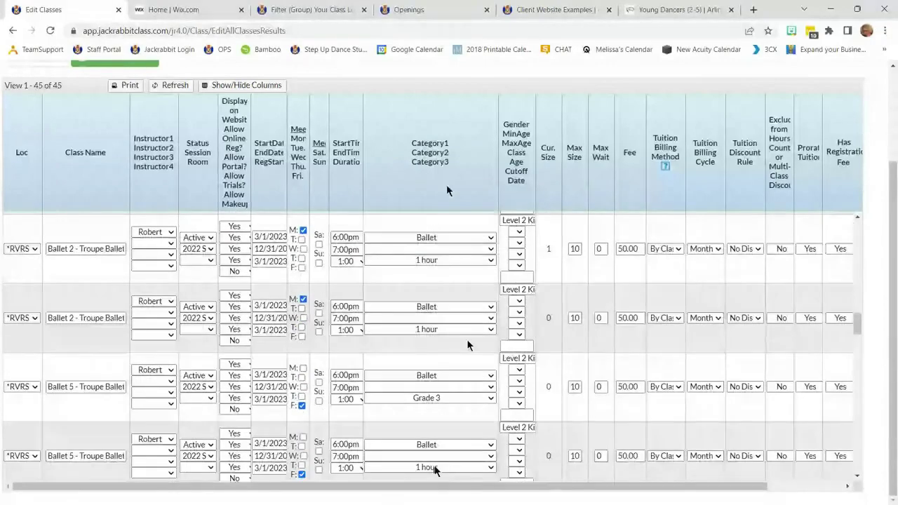
{"action": "scroll", "coordinate": [444, 190], "scroll_direction": "down", "scroll_amount": 2}
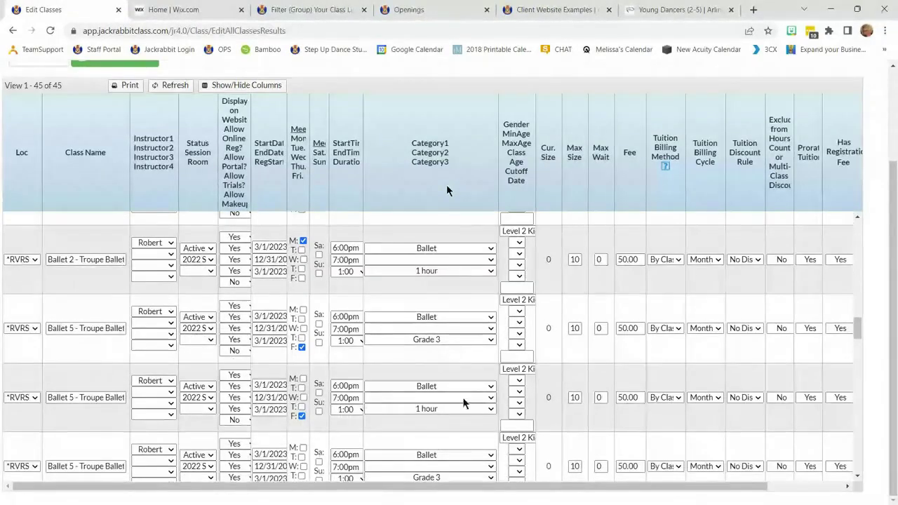
{"action": "scroll", "coordinate": [446, 186], "scroll_direction": "down", "scroll_amount": 5}
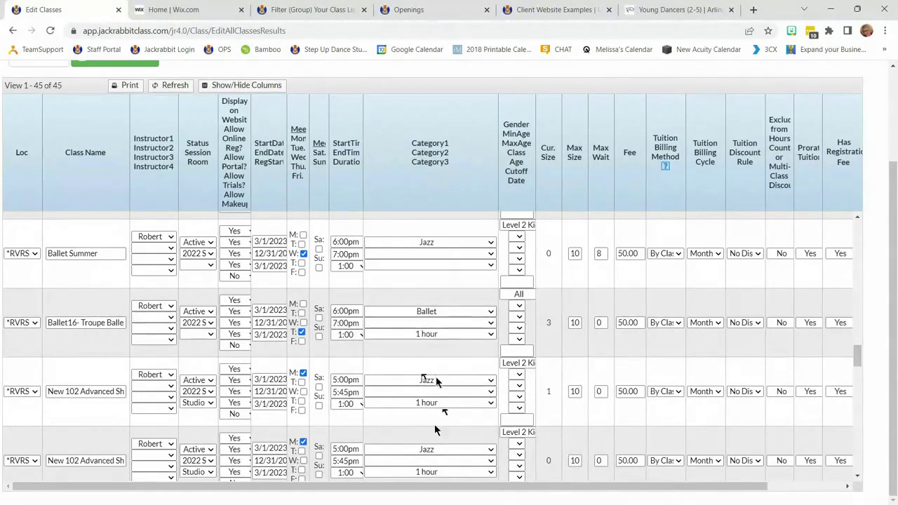
- Change the cat1 filter value in the Openings page address to jazz, followed by an ampersand
{"action": "left_click", "coordinate": [409, 10]}
{"action": "left_click", "coordinate": [421, 31]}
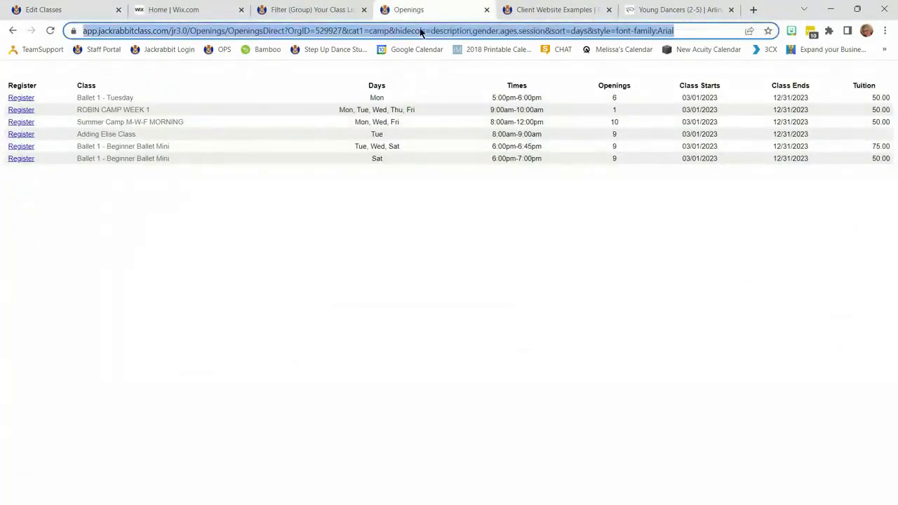
{"action": "left_click", "coordinate": [450, 31]}
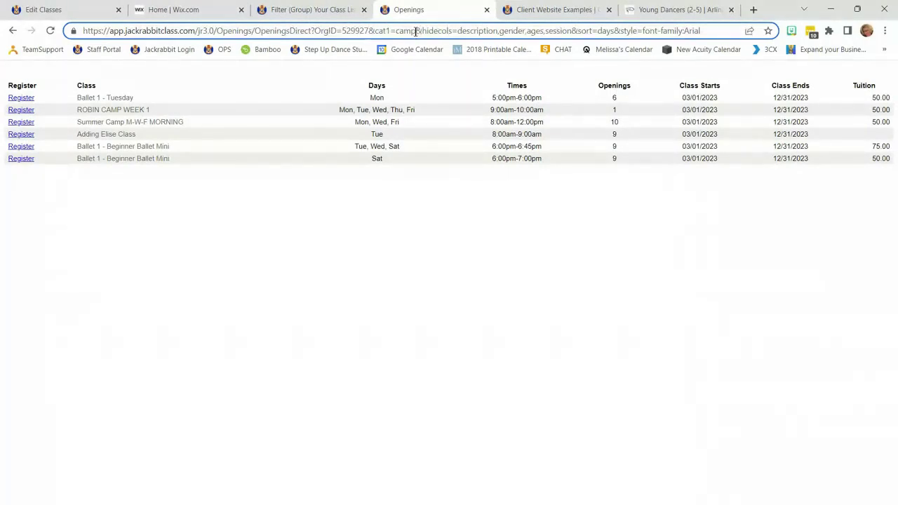
{"action": "left_click", "coordinate": [416, 31]}
{"action": "key", "text": "BackSpace"}
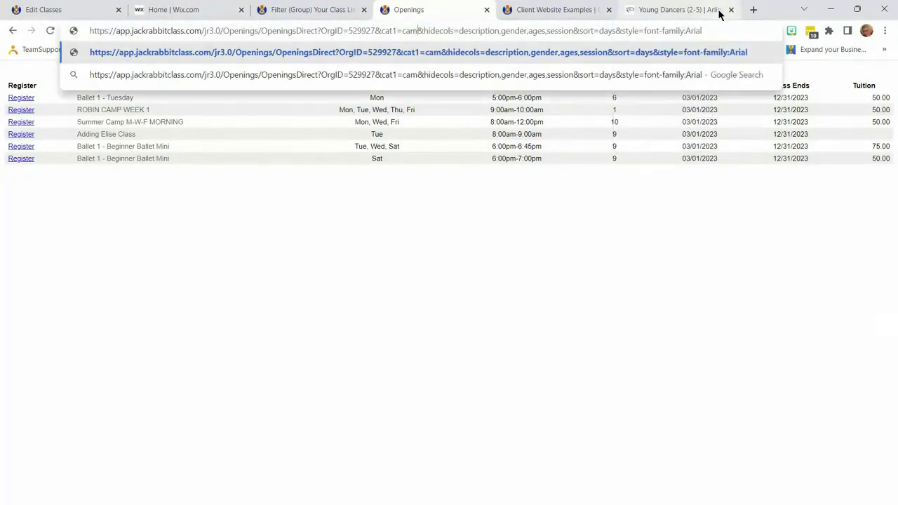
{"action": "key", "text": "BackSpace"}
{"action": "key", "text": "BackSpace"}
{"action": "key", "text": "BackSpace"}
{"action": "type", "text": "j"}
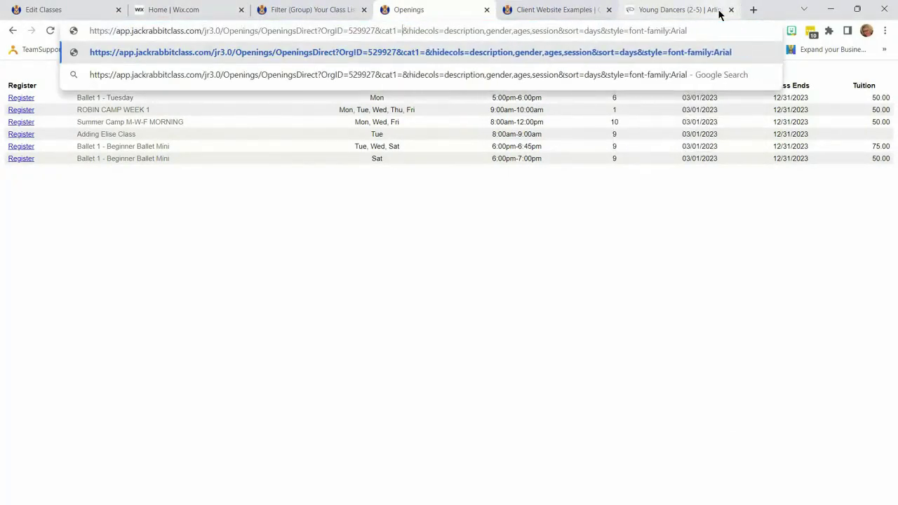
{"action": "type", "text": "azz&"}
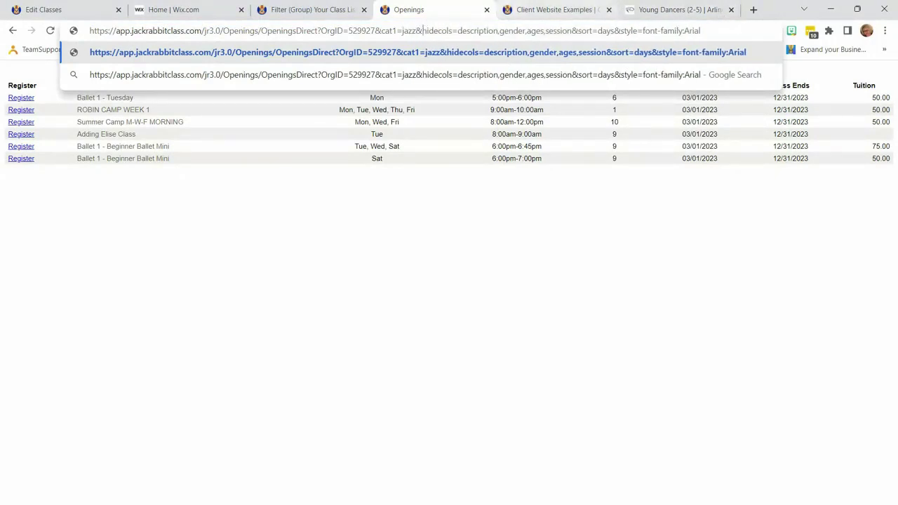
- Add the second filter cat3=1%20hour& before hidecols in the address and load the filtered class listings
{"action": "type", "text": "cat3=1"}
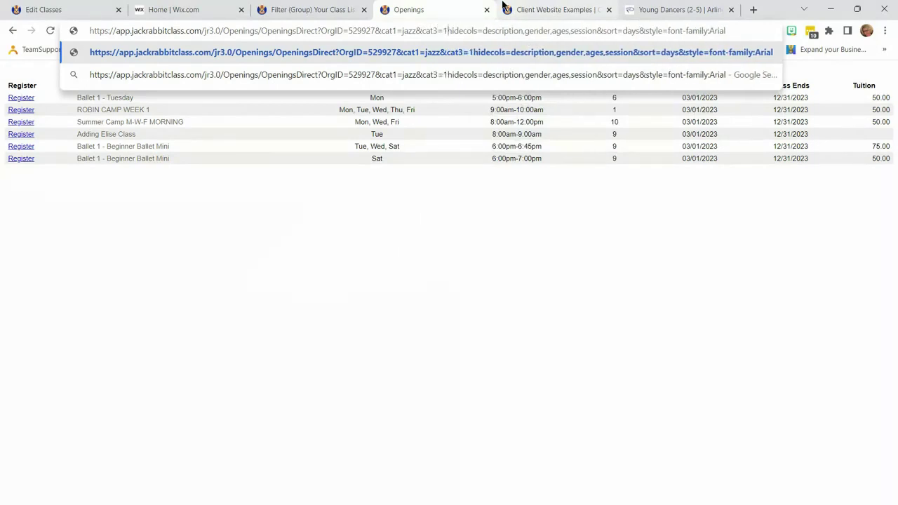
{"action": "type", "text": "%"}
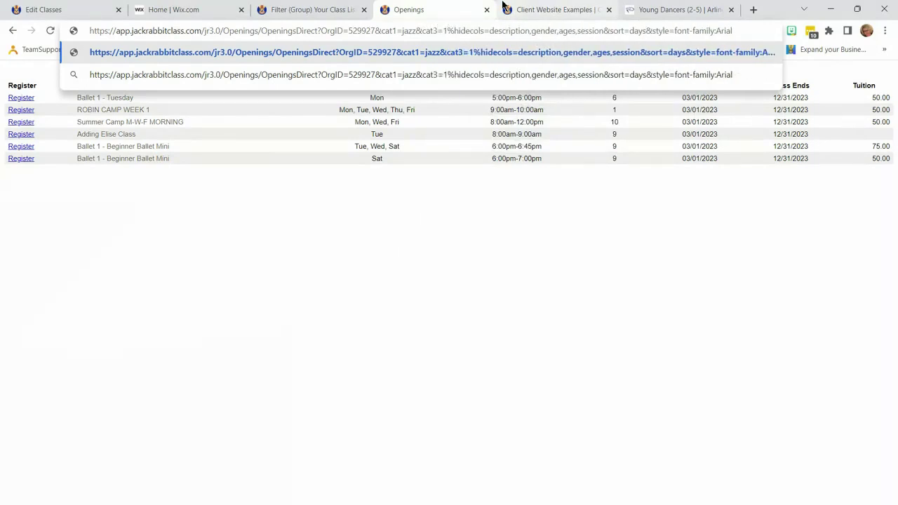
{"action": "type", "text": "20"}
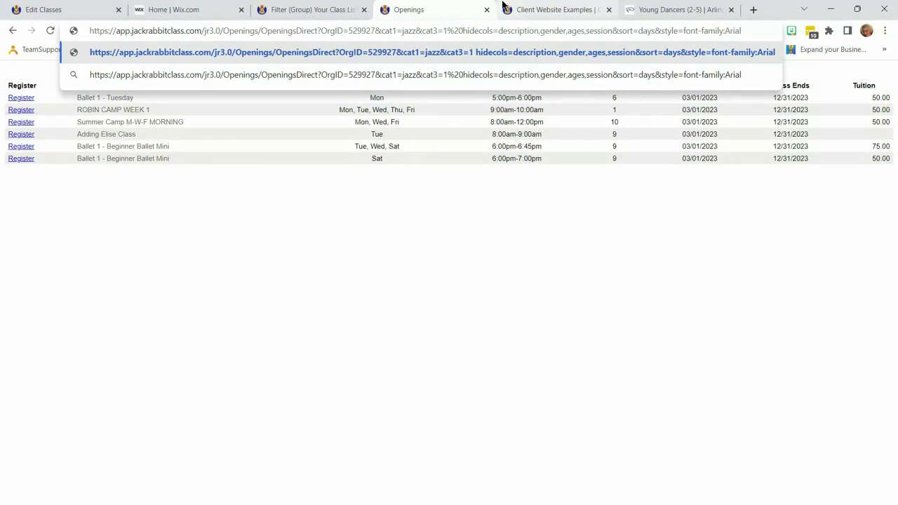
{"action": "type", "text": "hour&"}
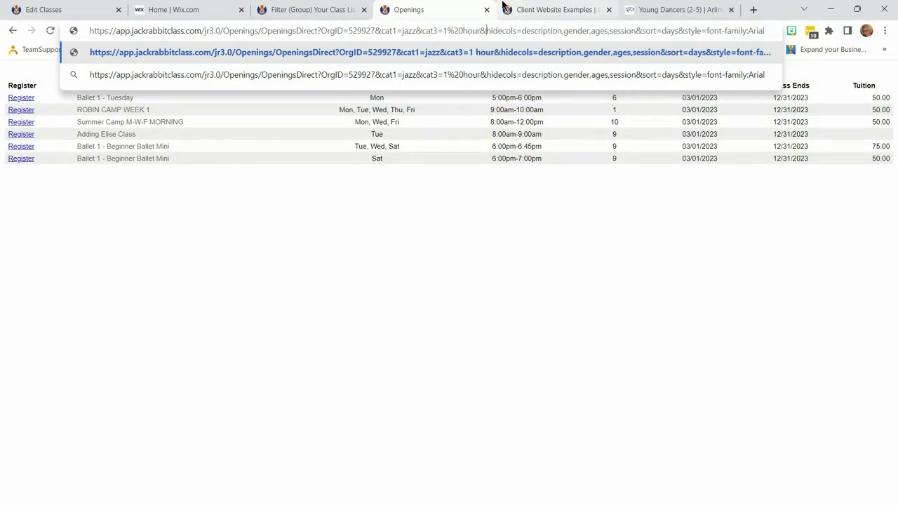
{"action": "key", "text": "Return"}
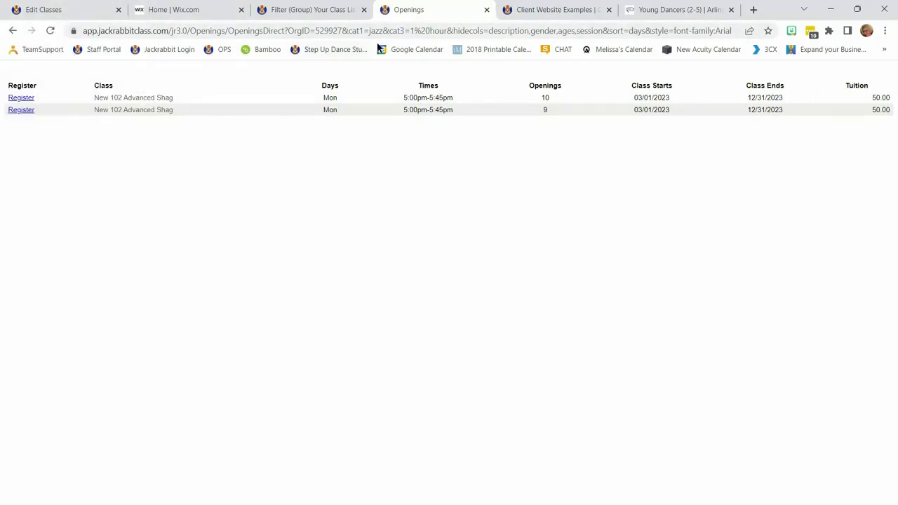
- Review the cat1 filter and the %20 space code in the address, comparing the filtered listings with the Edit Classes grid
{"action": "left_click_drag", "start_coordinate": [345, 31], "coordinate": [409, 33]}
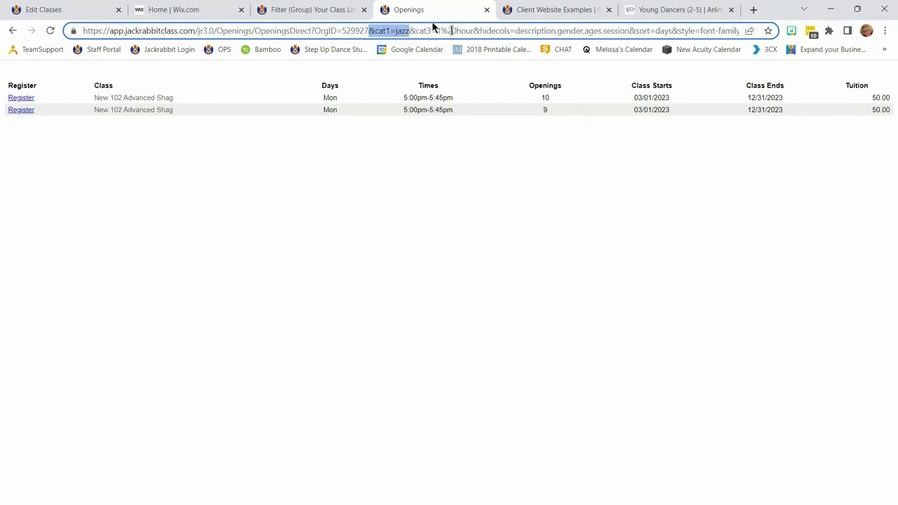
{"action": "left_click", "coordinate": [70, 9]}
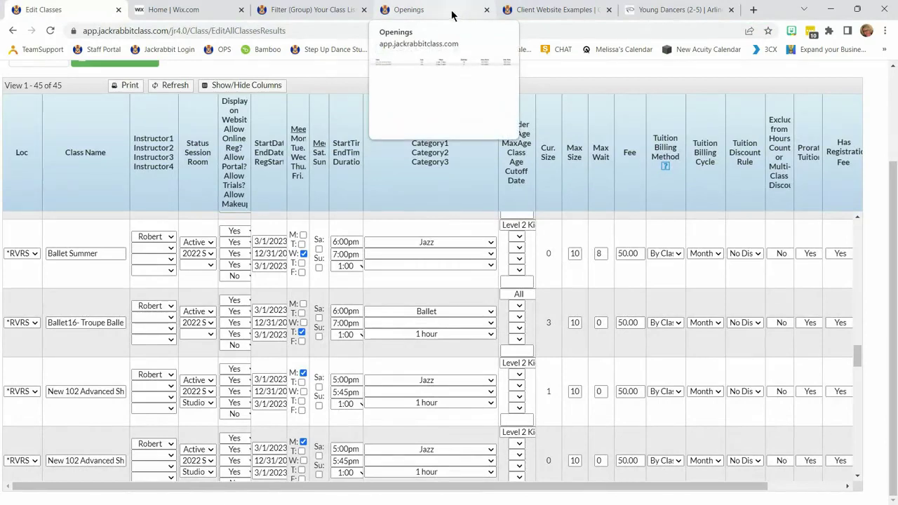
{"action": "left_click", "coordinate": [397, 8]}
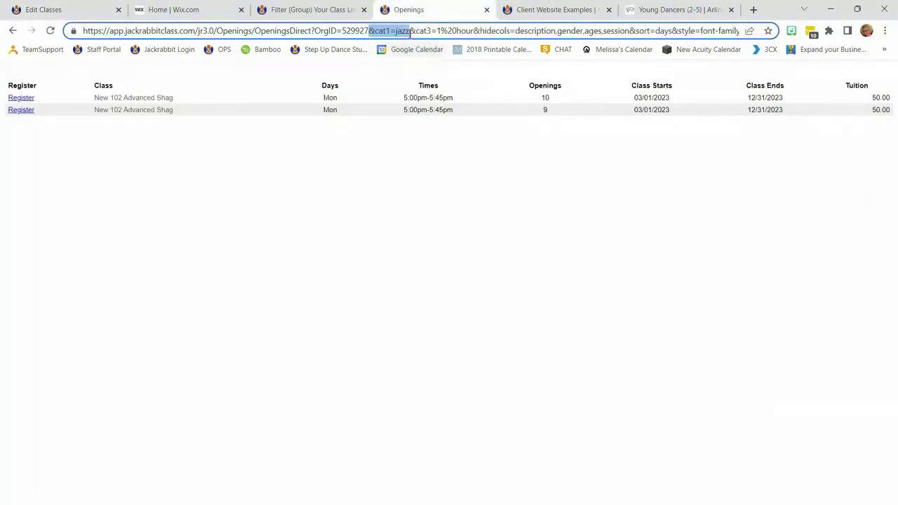
{"action": "left_click", "coordinate": [388, 32]}
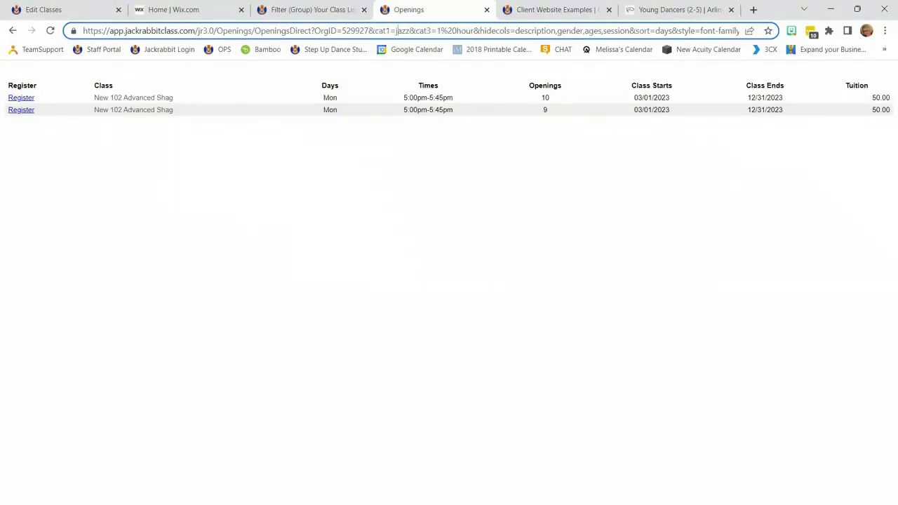
{"action": "mouse_move", "coordinate": [436, 31]}
{"action": "left_mouse_down"}
{"action": "mouse_move", "coordinate": [458, 31]}
{"action": "mouse_move", "coordinate": [450, 31]}
{"action": "left_mouse_up"}
{"action": "left_click", "coordinate": [453, 30]}
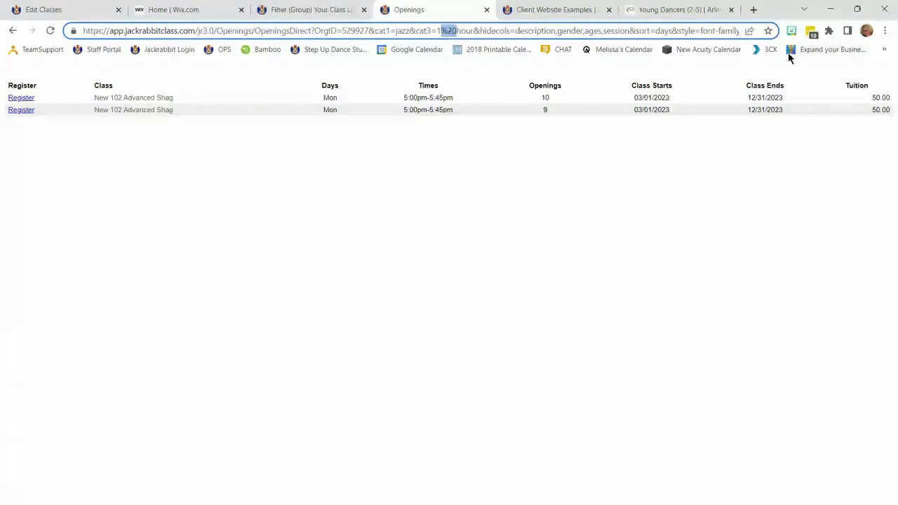
{"action": "left_click", "coordinate": [46, 10]}
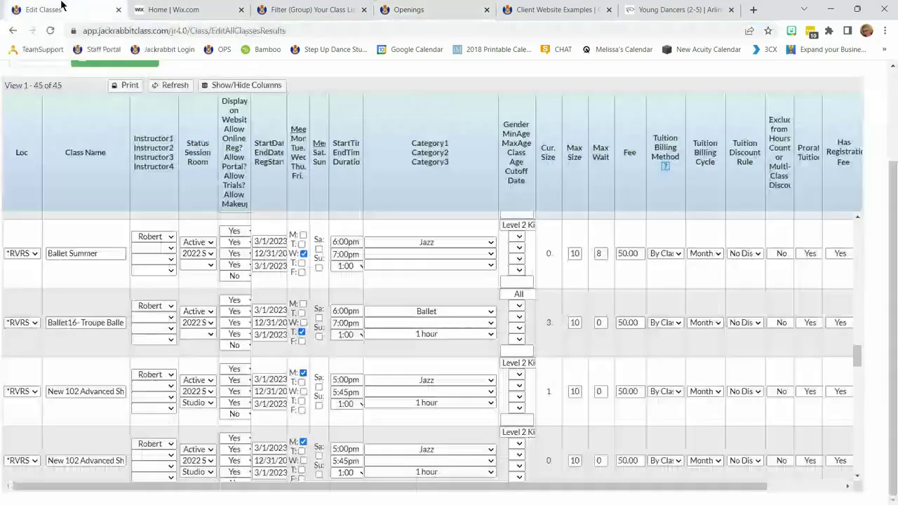
- Compare the filtered class listings with the Category 1 and Category 3 values in the Edit Classes grid
{"action": "left_click", "coordinate": [429, 9]}
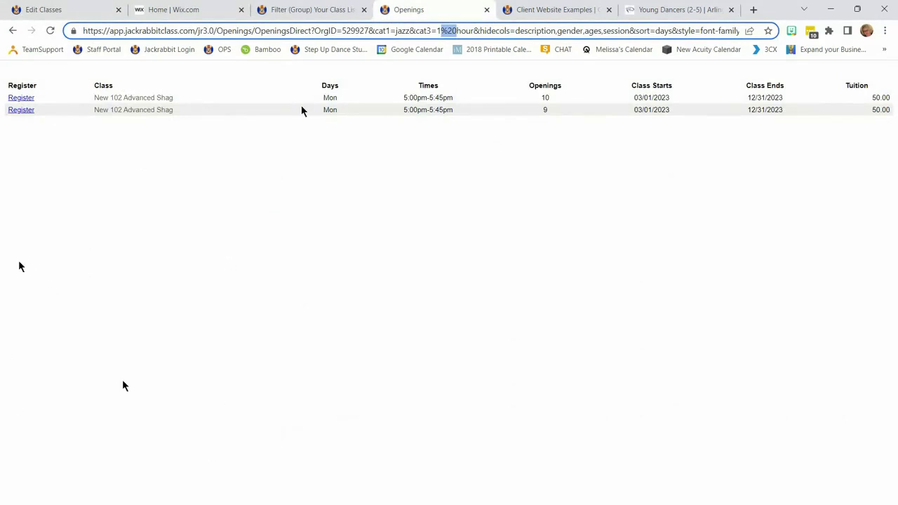
{"action": "left_click", "coordinate": [45, 5]}
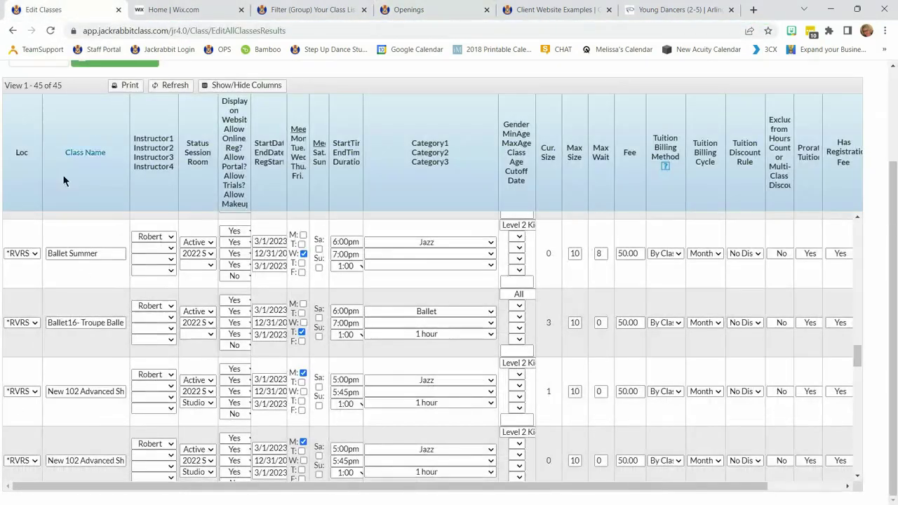
{"action": "scroll", "coordinate": [449, 393], "scroll_direction": "down", "scroll_amount": 5}
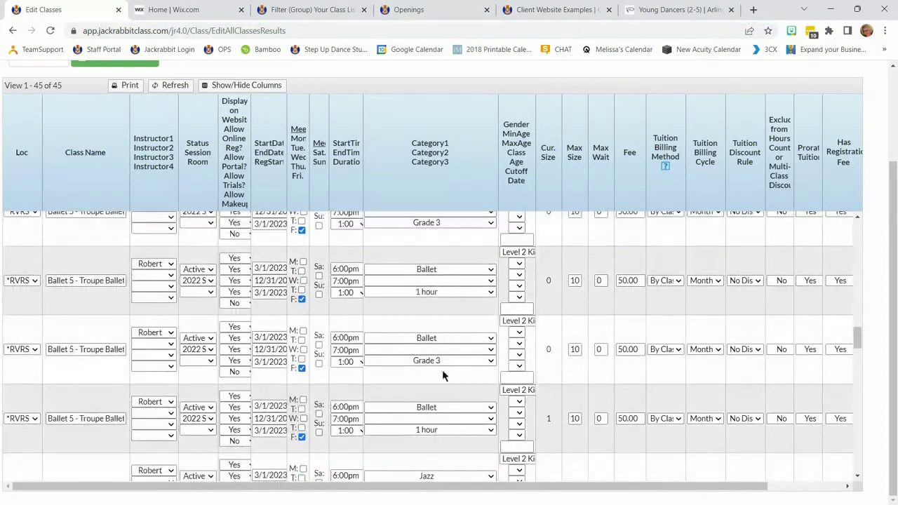
{"action": "scroll", "coordinate": [447, 435], "scroll_direction": "up", "scroll_amount": 3}
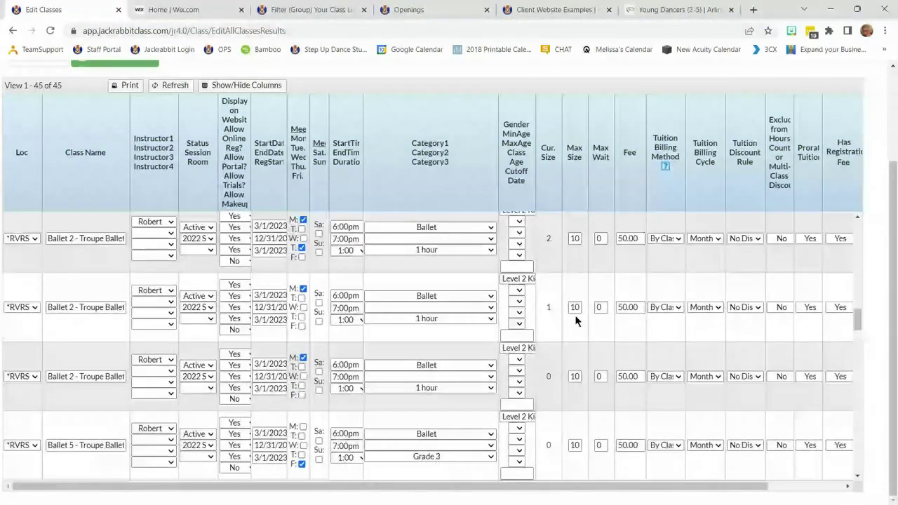
- Go from the filtering help article to the Show Columns in your Online Class Listings article and review its available column targets
{"action": "left_click", "coordinate": [345, 11]}
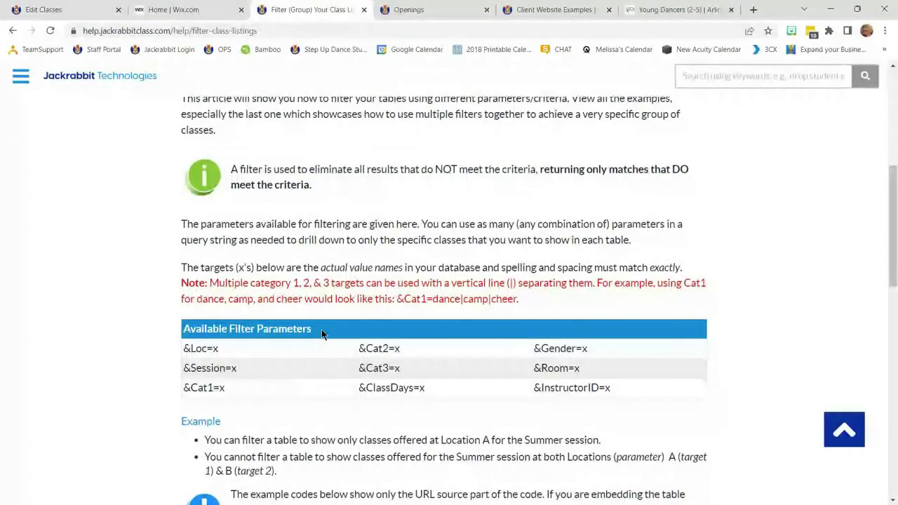
{"action": "scroll", "coordinate": [537, 369], "scroll_direction": "down", "scroll_amount": 5}
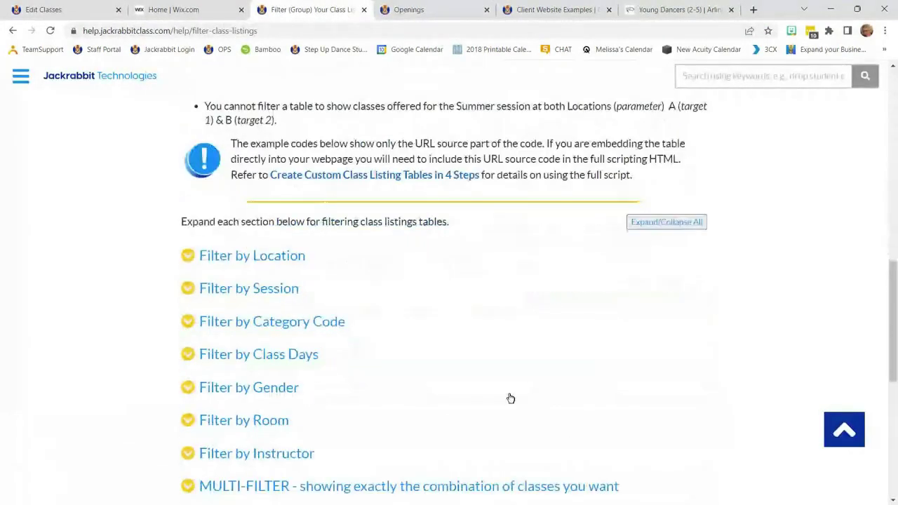
{"action": "scroll", "coordinate": [554, 325], "scroll_direction": "up", "scroll_amount": 5}
{"action": "scroll", "coordinate": [554, 324], "scroll_direction": "up", "scroll_amount": 3}
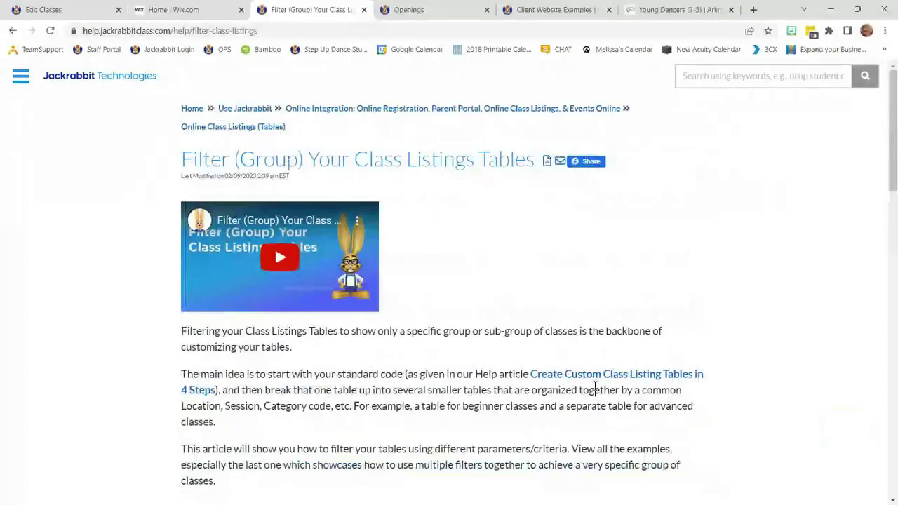
{"action": "left_click", "coordinate": [619, 376]}
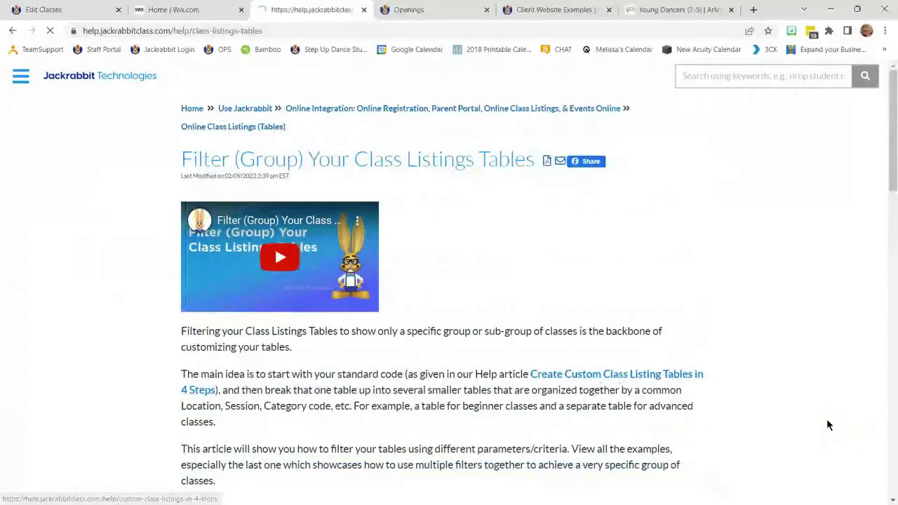
{"action": "scroll", "coordinate": [523, 459], "scroll_direction": "down", "scroll_amount": 7}
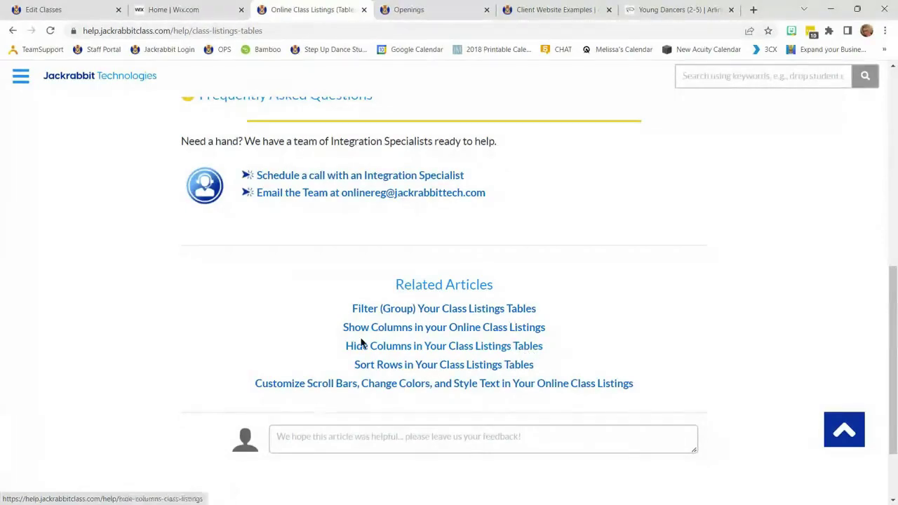
{"action": "left_click", "coordinate": [427, 330]}
{"action": "scroll", "coordinate": [760, 404], "scroll_direction": "down", "scroll_amount": 5}
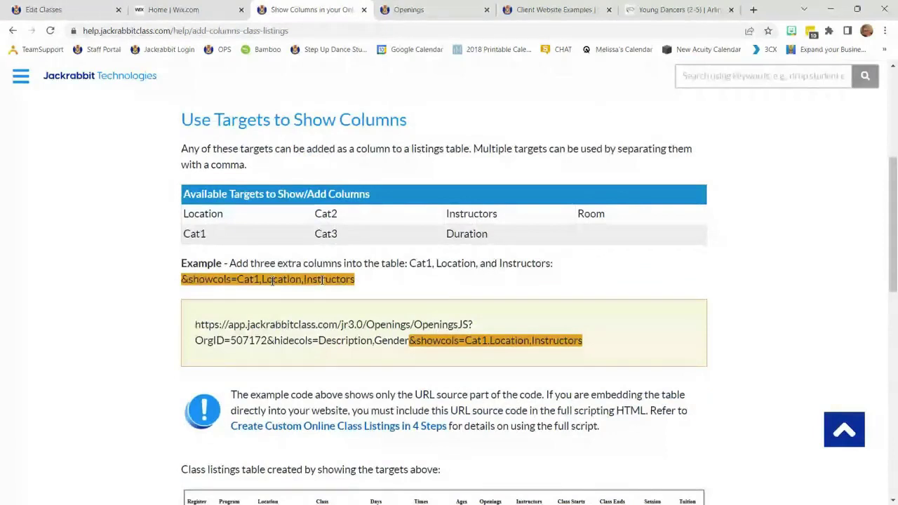
- Insert showcols=instructor& before hidecols in the Openings page address and load the listings
{"action": "left_click", "coordinate": [404, 9]}
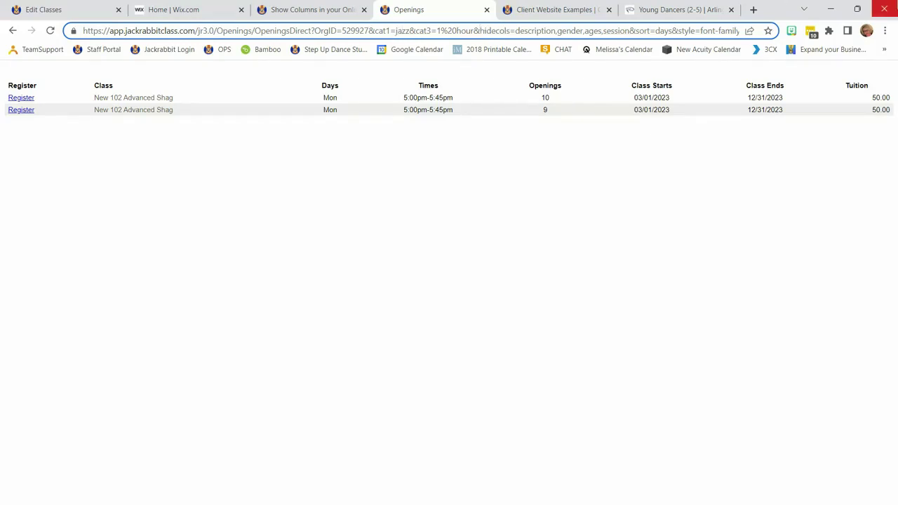
{"action": "type", "text": "showcols"}
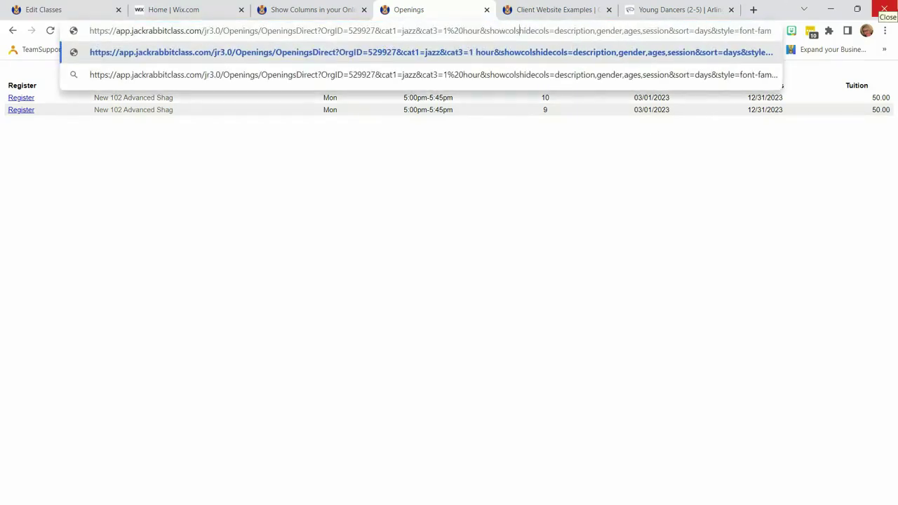
{"action": "type", "text": "=instructor"}
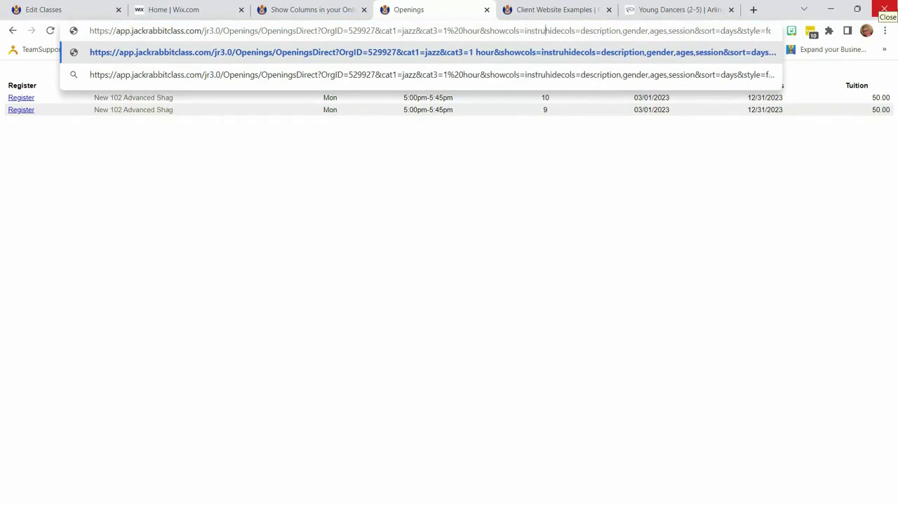
{"action": "type", "text": "&"}
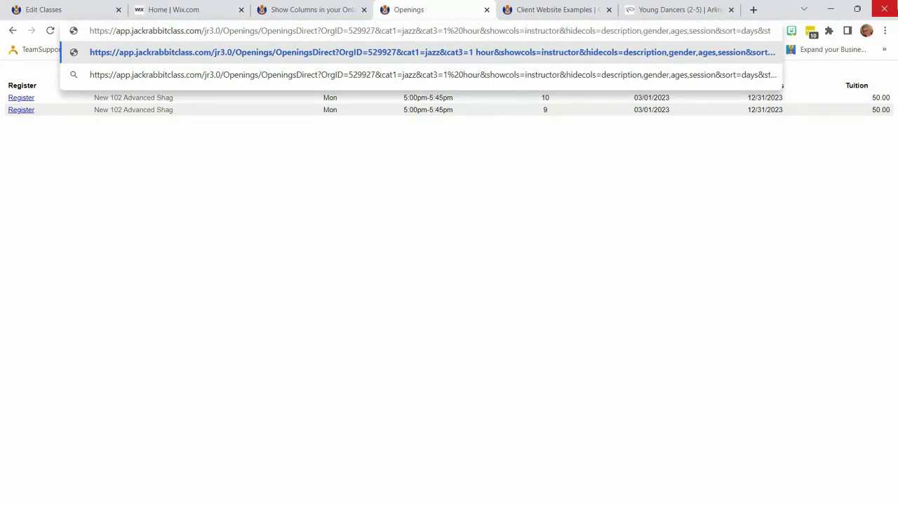
{"action": "key", "text": "Return"}
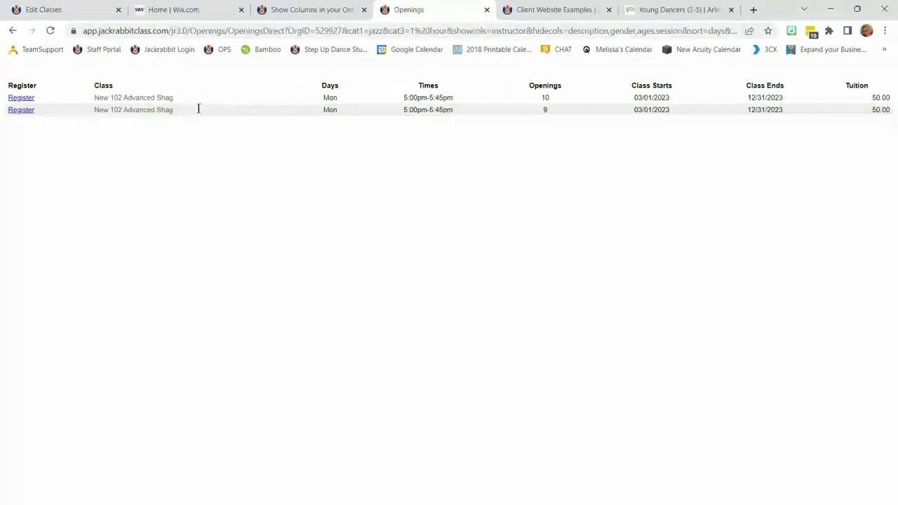
- Correct the showcols target in the Openings page address to instructors and reload the listings
{"action": "left_click", "coordinate": [517, 31]}
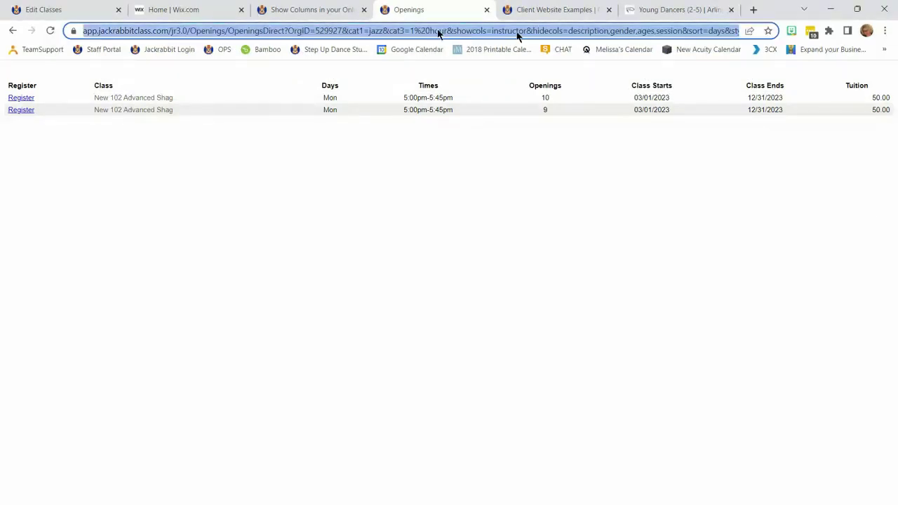
{"action": "left_click", "coordinate": [545, 31]}
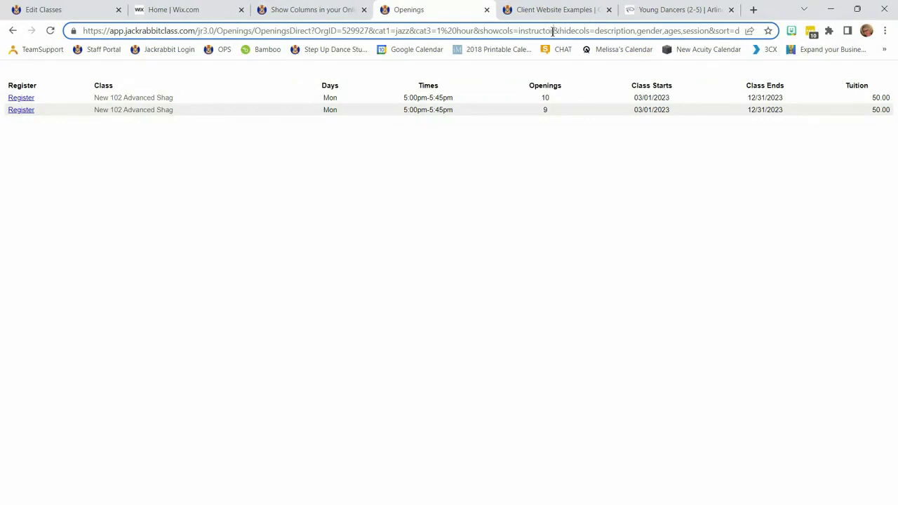
{"action": "type", "text": "s"}
{"action": "key", "text": "Return"}
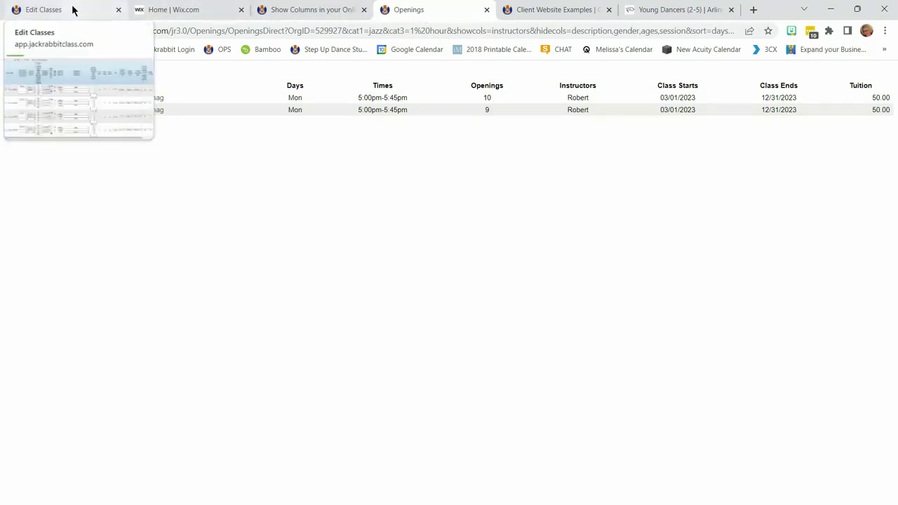
- Open the related Tricks for Query Strings article from the Show Columns help page and expand its Styles and Header Labels section
{"action": "left_click", "coordinate": [307, 10]}
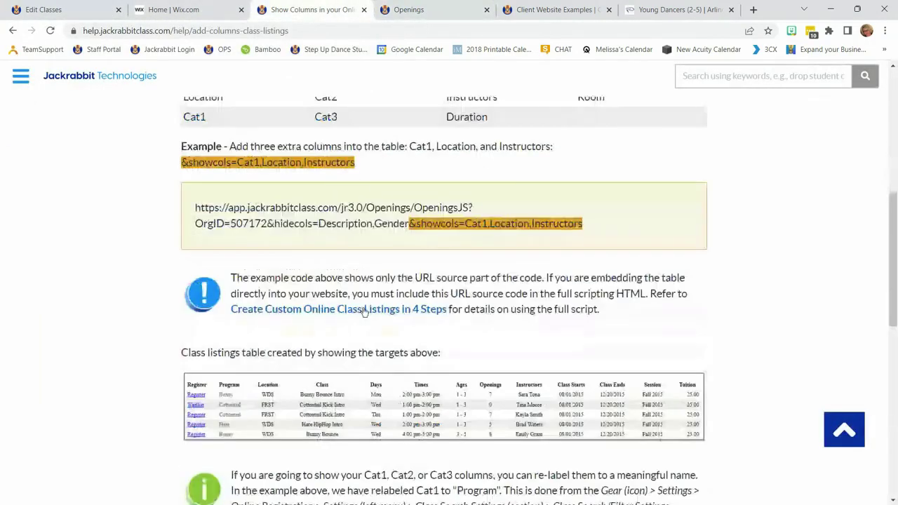
{"action": "scroll", "coordinate": [442, 365], "scroll_direction": "down", "scroll_amount": 3}
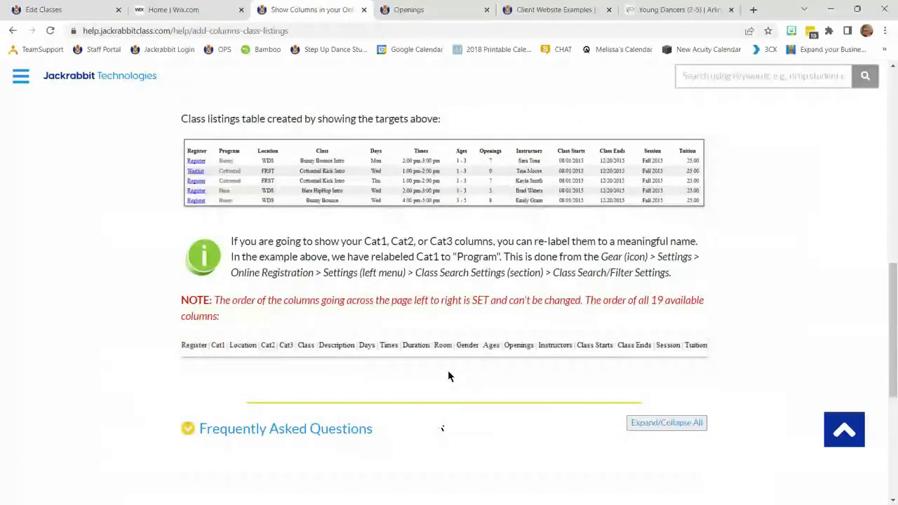
{"action": "scroll", "coordinate": [449, 377], "scroll_direction": "down", "scroll_amount": 4}
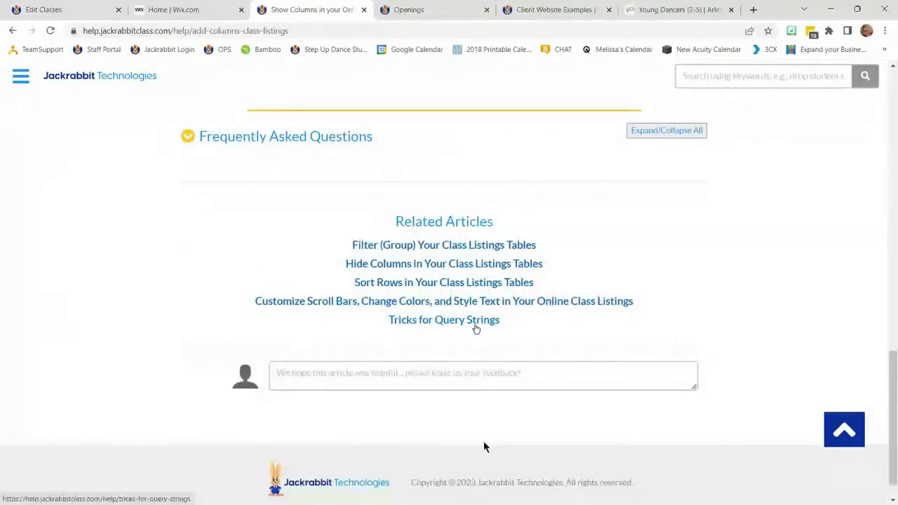
{"action": "left_click", "coordinate": [433, 324]}
{"action": "scroll", "coordinate": [533, 274], "scroll_direction": "down", "scroll_amount": 3}
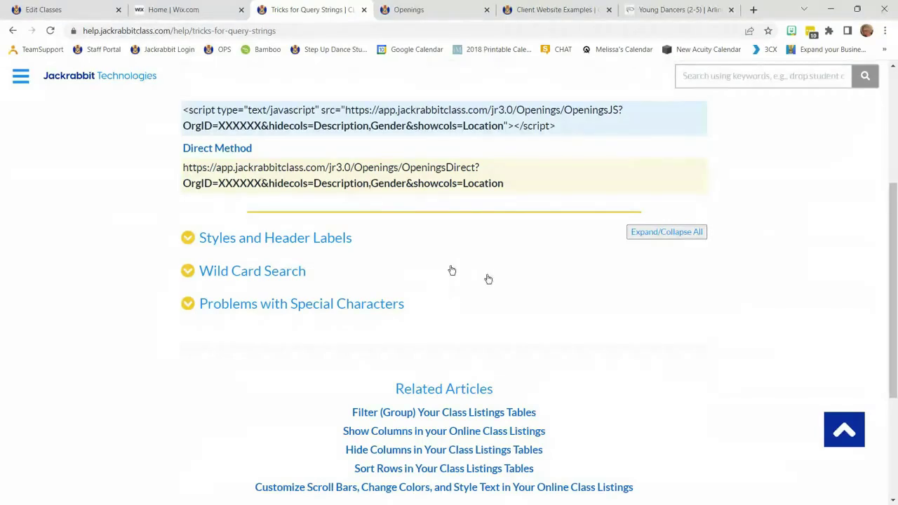
{"action": "left_click", "coordinate": [304, 242]}
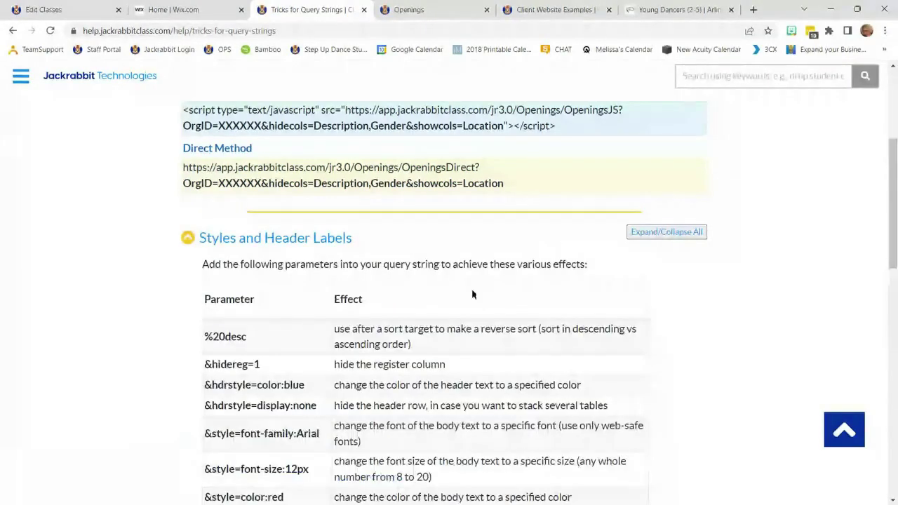
- Examine the table of style, color, font and header label parameters in the Styles and Header Labels section
{"action": "scroll", "coordinate": [472, 294], "scroll_direction": "down", "scroll_amount": 1}
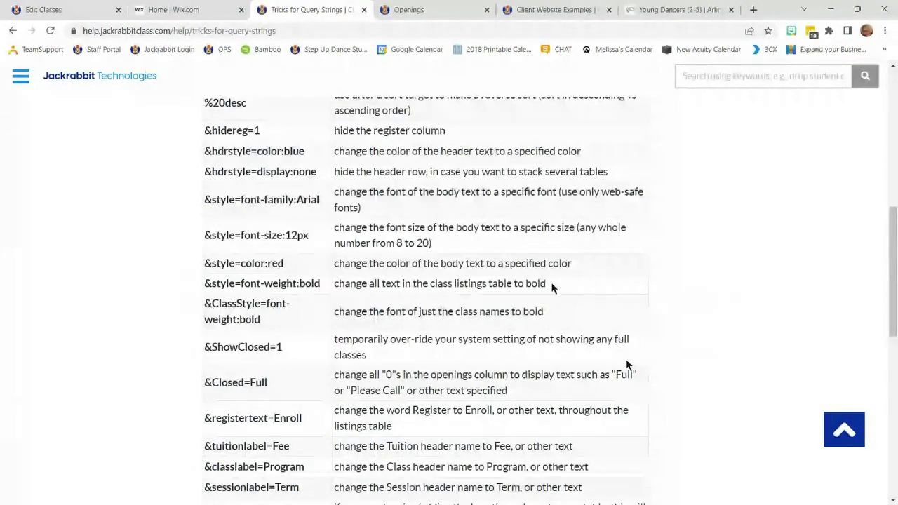
{"action": "scroll", "coordinate": [609, 392], "scroll_direction": "up", "scroll_amount": 2}
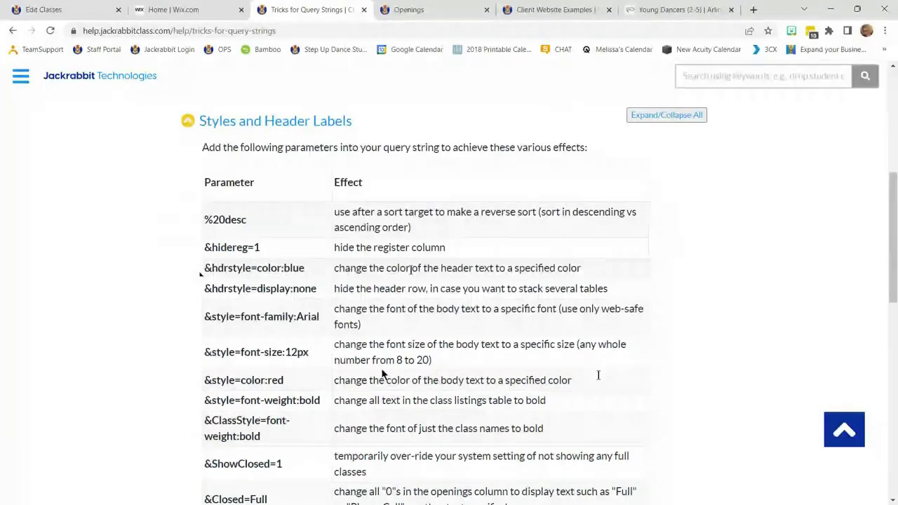
{"action": "scroll", "coordinate": [379, 377], "scroll_direction": "down", "scroll_amount": 1}
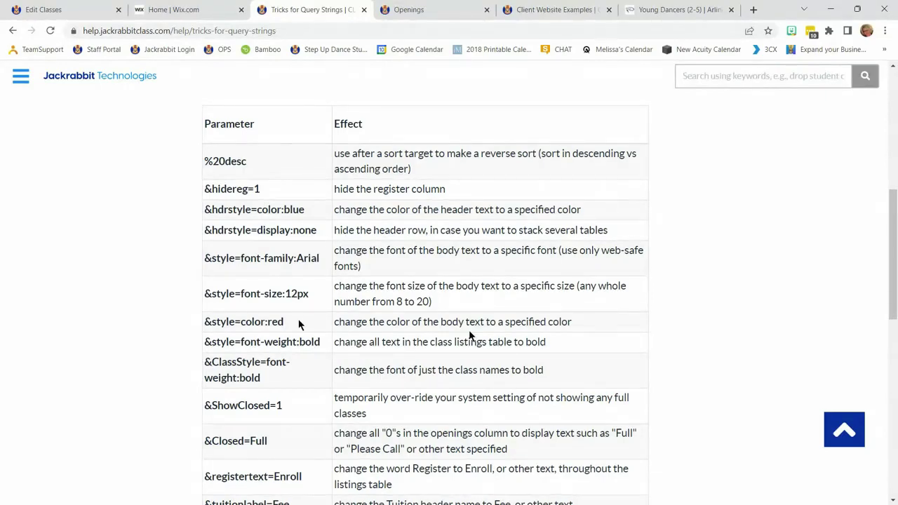
{"action": "scroll", "coordinate": [470, 336], "scroll_direction": "down", "scroll_amount": 2}
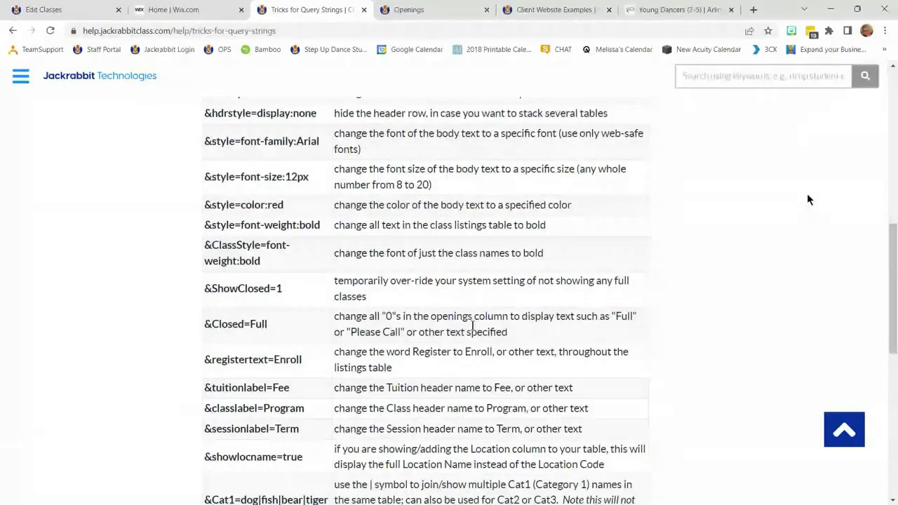
{"action": "scroll", "coordinate": [523, 340], "scroll_direction": "down", "scroll_amount": 1}
{"action": "scroll", "coordinate": [524, 339], "scroll_direction": "down", "scroll_amount": 1}
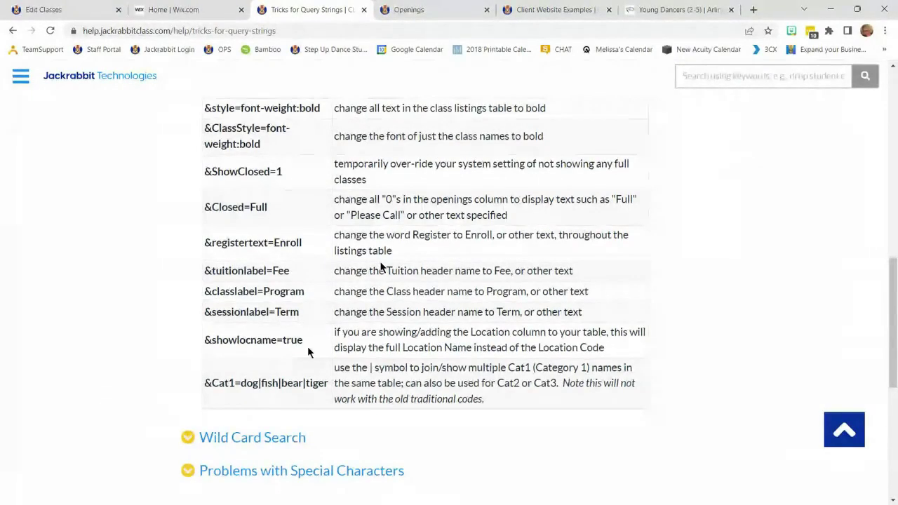
{"action": "scroll", "coordinate": [308, 351], "scroll_direction": "down", "scroll_amount": 2}
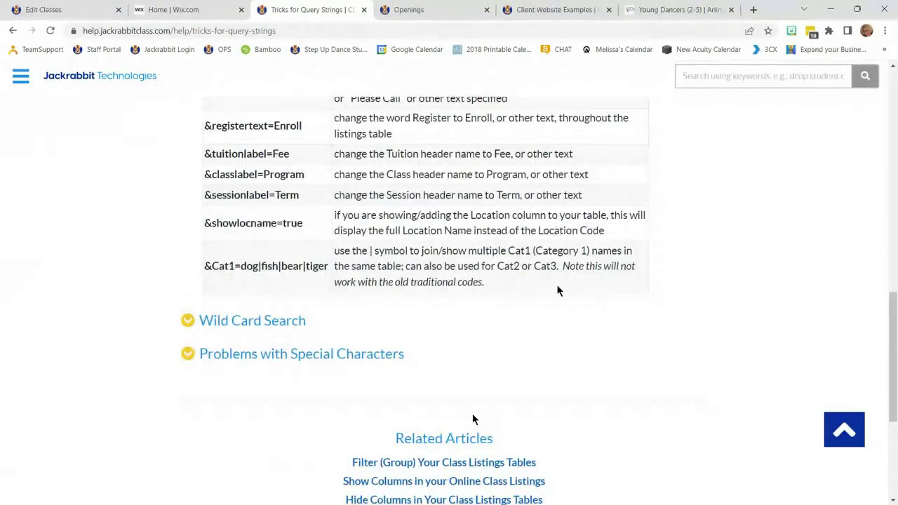
{"action": "scroll", "coordinate": [531, 306], "scroll_direction": "up", "scroll_amount": 2}
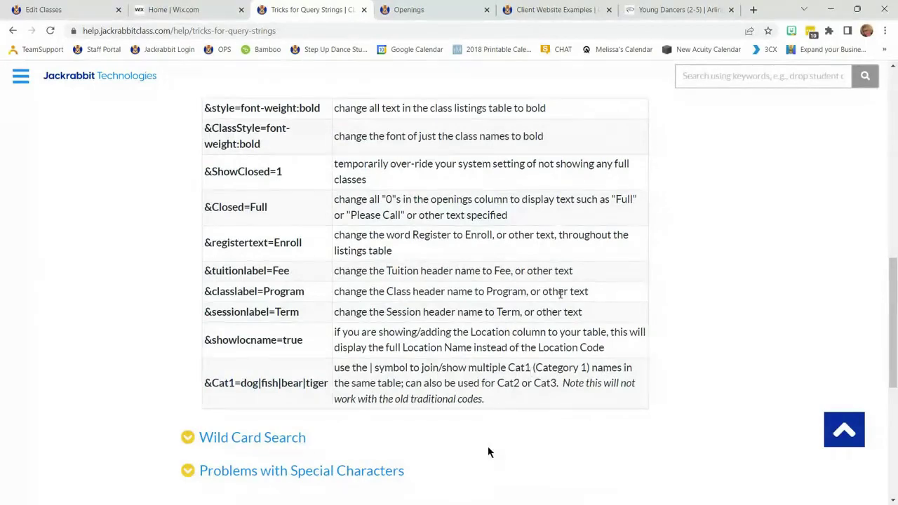
{"action": "scroll", "coordinate": [488, 449], "scroll_direction": "up", "scroll_amount": 3}
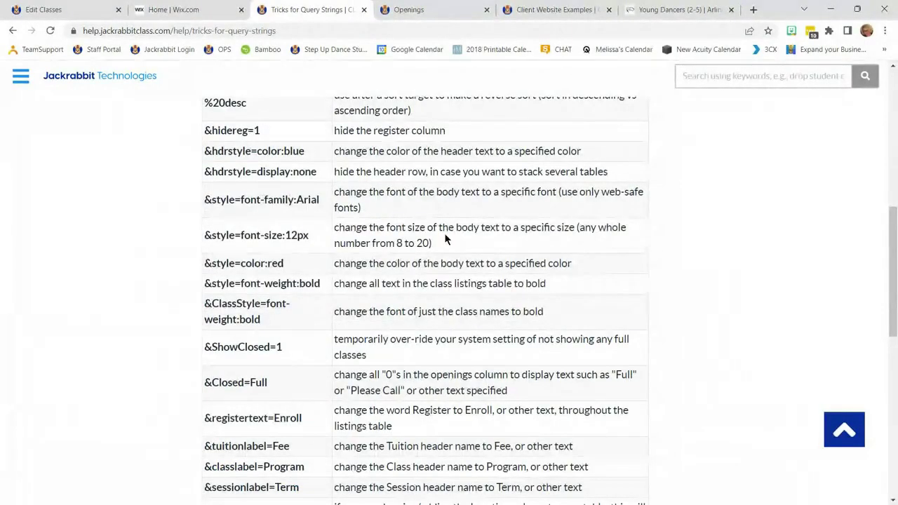
- Remove the &style=font-family:Arial parameter from the end of the Openings page address and reload the class listings
{"action": "left_click_drag", "start_coordinate": [323, 203], "coordinate": [180, 199]}
{"action": "left_click", "coordinate": [328, 206]}
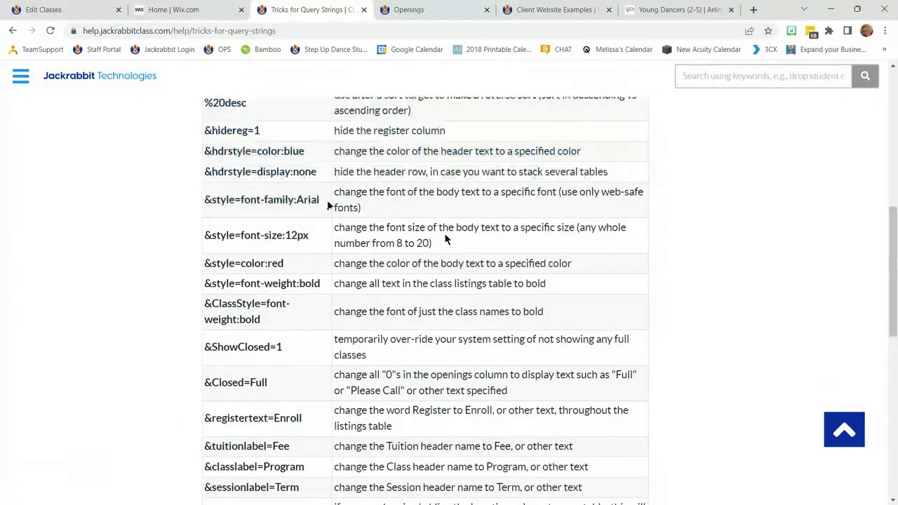
{"action": "left_click", "coordinate": [421, 7]}
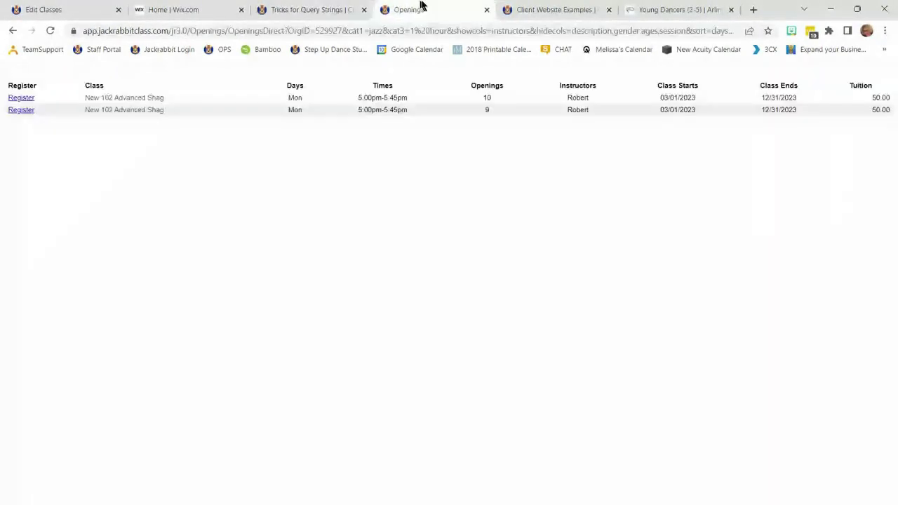
{"action": "left_click", "coordinate": [372, 32]}
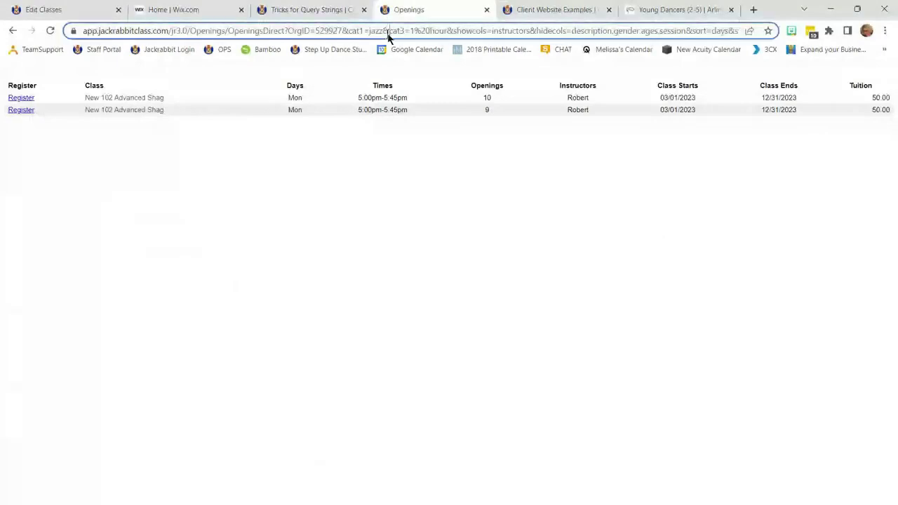
{"action": "key", "text": "End"}
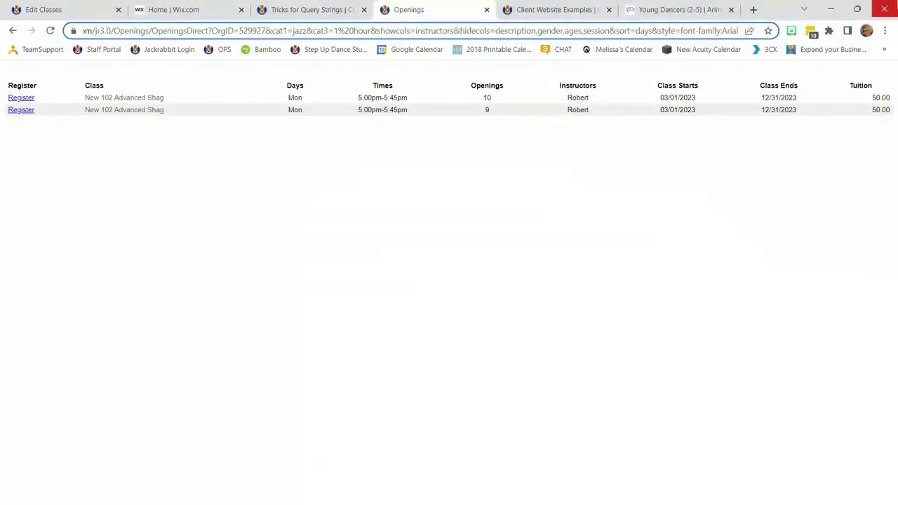
{"action": "key", "text": "BackSpace"}
{"action": "key", "text": "BackSpace"}
{"action": "key", "text": "BackSpace"}
{"action": "key", "text": "BackSpace"}
{"action": "key", "text": "BackSpace"}
{"action": "key", "text": "BackSpace"}
{"action": "key", "text": "BackSpace"}
{"action": "key", "text": "BackSpace"}
{"action": "key", "text": "BackSpace"}
{"action": "key", "text": "BackSpace"}
{"action": "key", "text": "BackSpace"}
{"action": "key", "text": "BackSpace"}
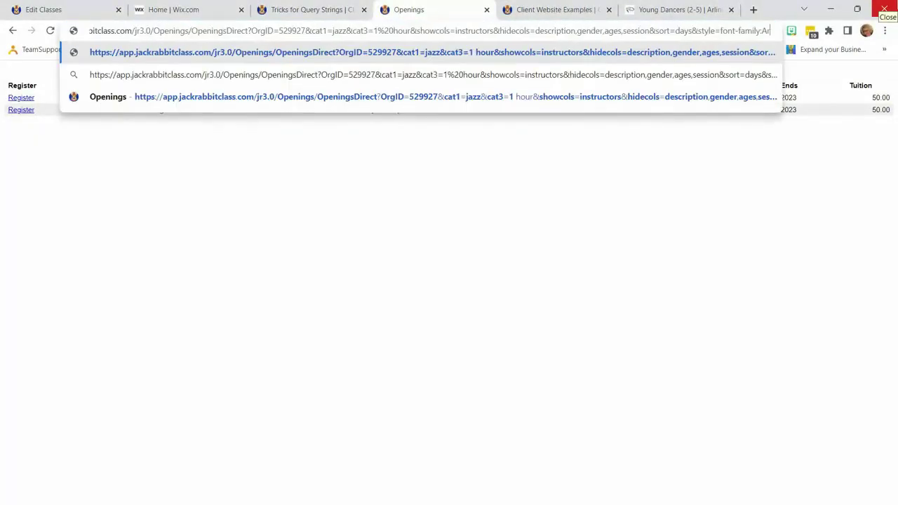
{"action": "key", "text": "BackSpace"}
{"action": "key", "text": "BackSpace"}
{"action": "key", "text": "BackSpace"}
{"action": "key", "text": "BackSpace"}
{"action": "key", "text": "BackSpace"}
{"action": "key", "text": "BackSpace"}
{"action": "key", "text": "BackSpace"}
{"action": "key", "text": "BackSpace"}
{"action": "key", "text": "BackSpace"}
{"action": "key", "text": "BackSpace"}
{"action": "key", "text": "BackSpace"}
{"action": "key", "text": "BackSpace"}
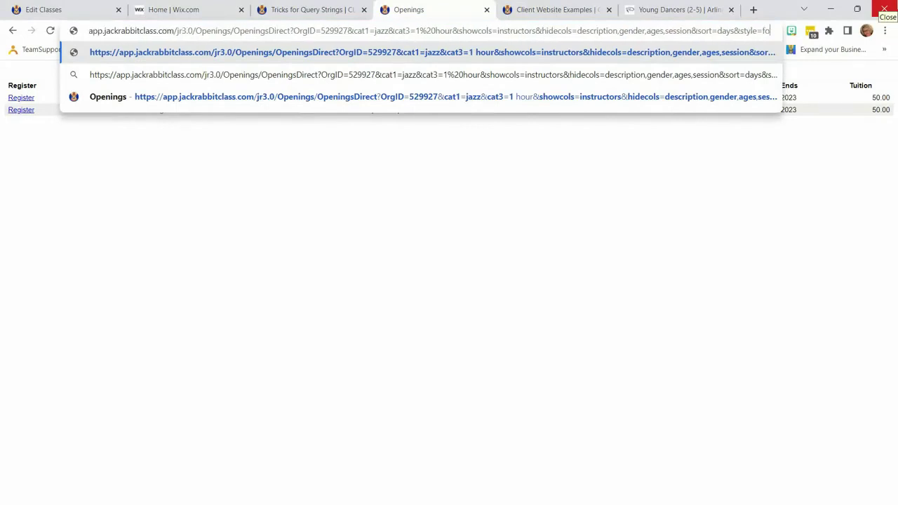
{"action": "key", "text": "Return"}
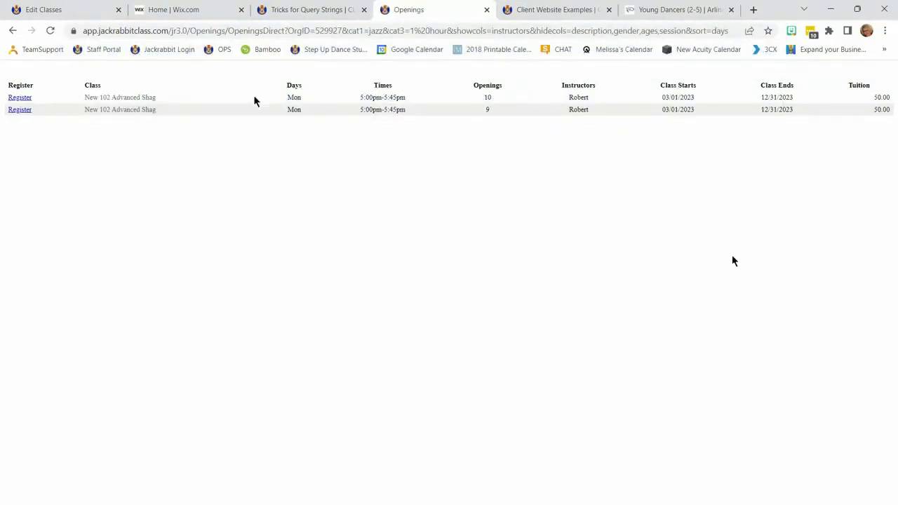
- Bring the Wix Website Editor page into the current browser window beside the Openings page
{"action": "left_click", "coordinate": [436, 32]}
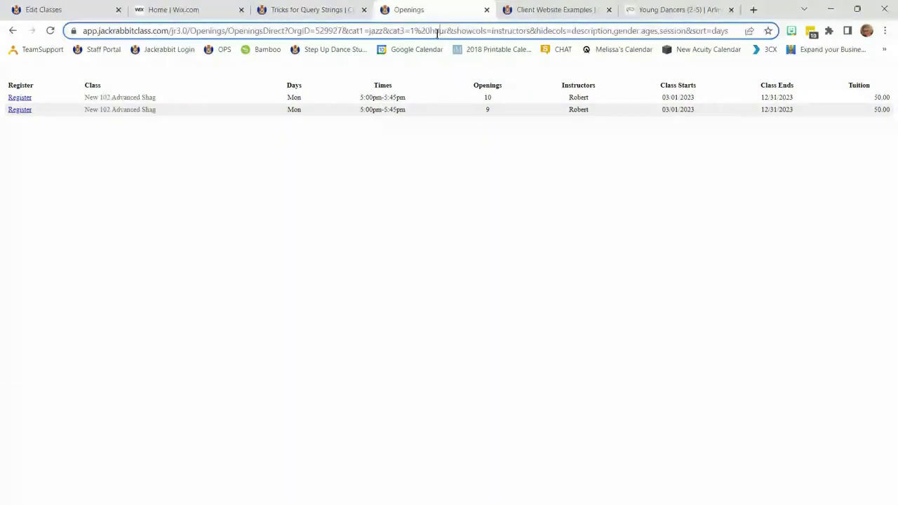
{"action": "key", "text": "ctrl+a"}
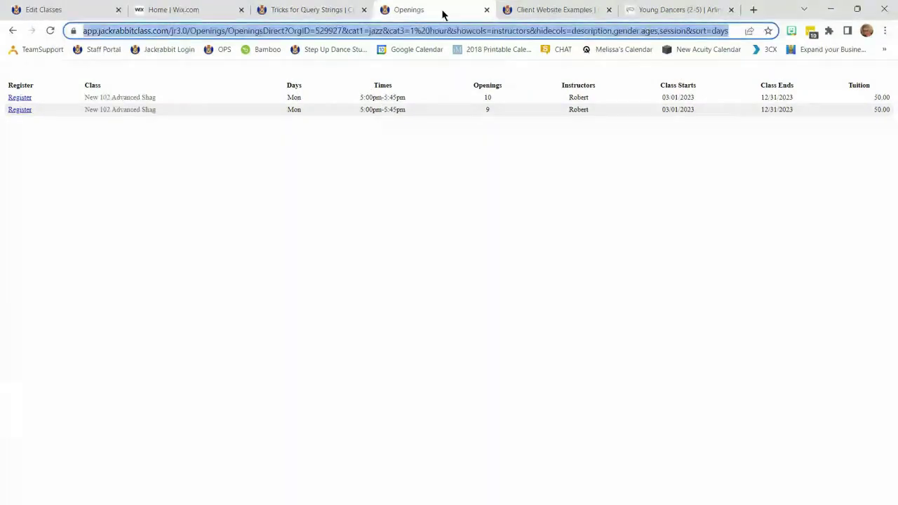
{"action": "left_click", "coordinate": [728, 31]}
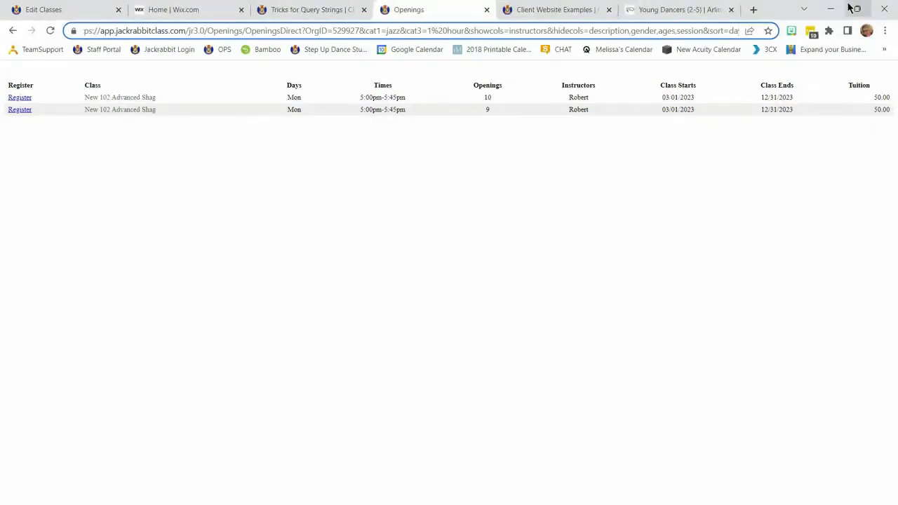
{"action": "mouse_move", "coordinate": [849, 8]}
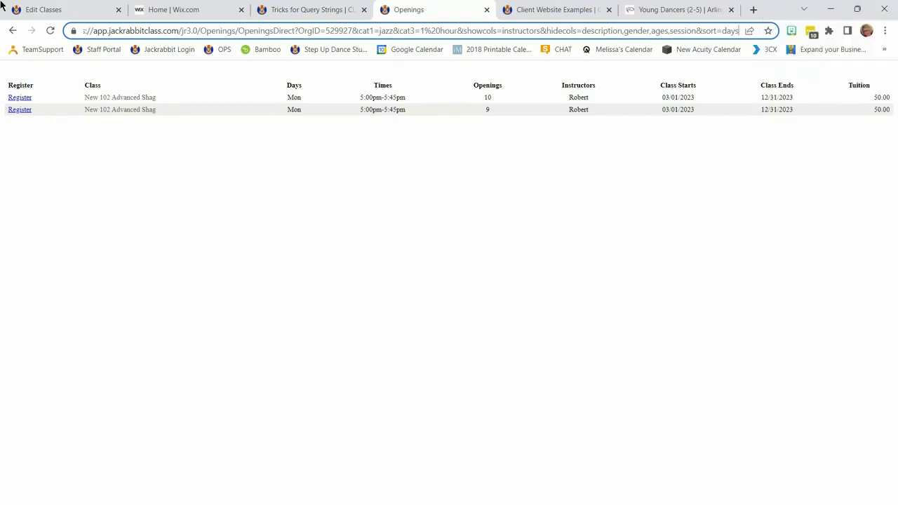
{"action": "left_click_drag", "start_coordinate": [0, 164], "coordinate": [478, 9]}
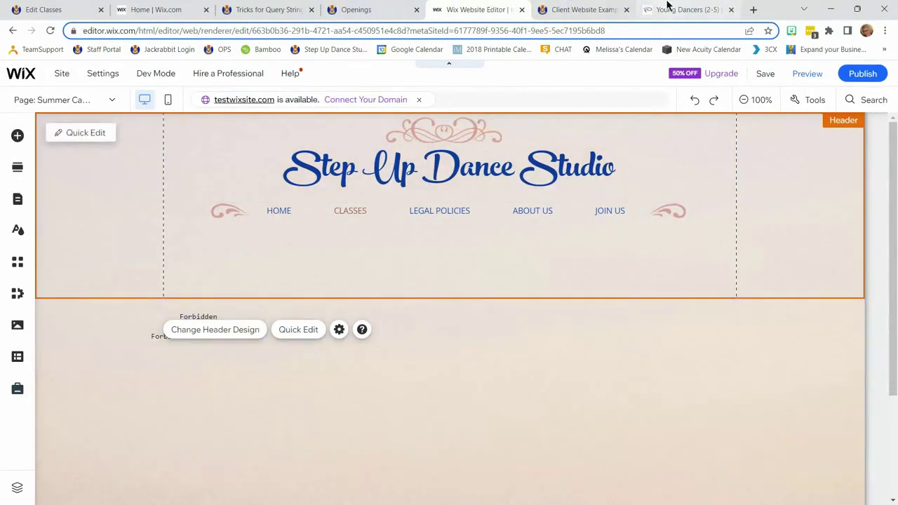
- Examine the stacked class listings tables on the Young Dancers page of the Arlington Dance Place website
{"action": "left_click", "coordinate": [668, 7]}
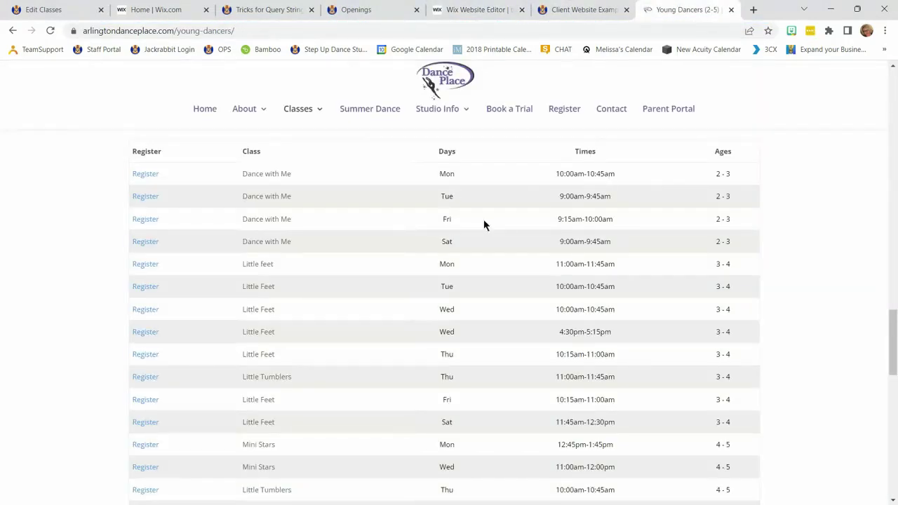
{"action": "scroll", "coordinate": [393, 302], "scroll_direction": "down", "scroll_amount": 3}
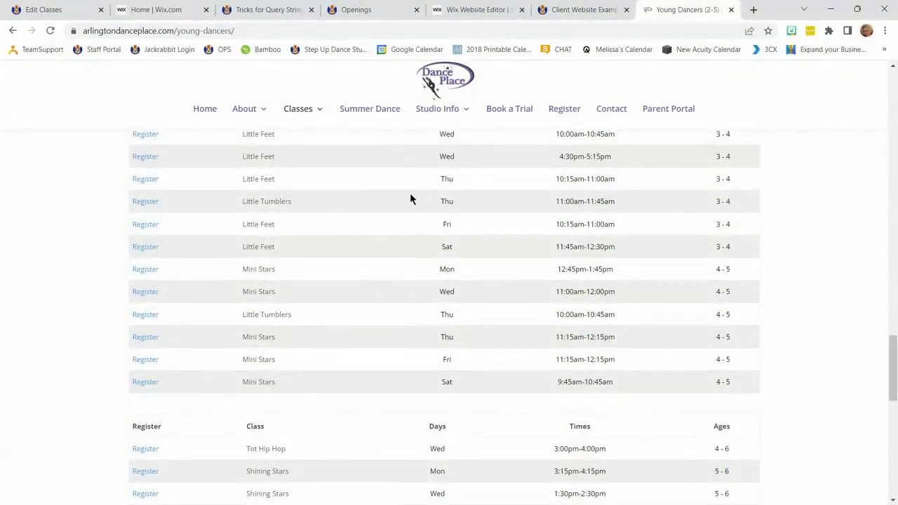
{"action": "scroll", "coordinate": [470, 385], "scroll_direction": "down", "scroll_amount": 1}
{"action": "scroll", "coordinate": [463, 364], "scroll_direction": "down", "scroll_amount": 3}
{"action": "scroll", "coordinate": [495, 377], "scroll_direction": "down", "scroll_amount": 3}
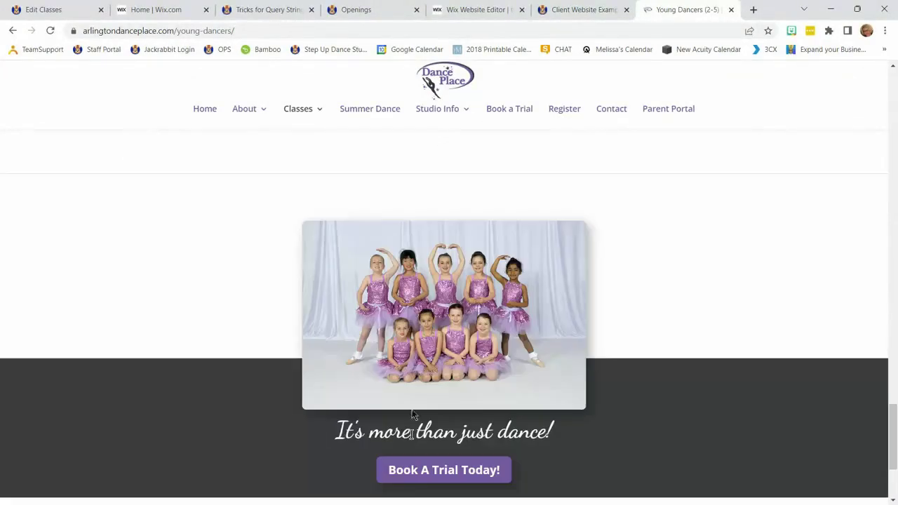
{"action": "scroll", "coordinate": [393, 421], "scroll_direction": "up", "scroll_amount": 9}
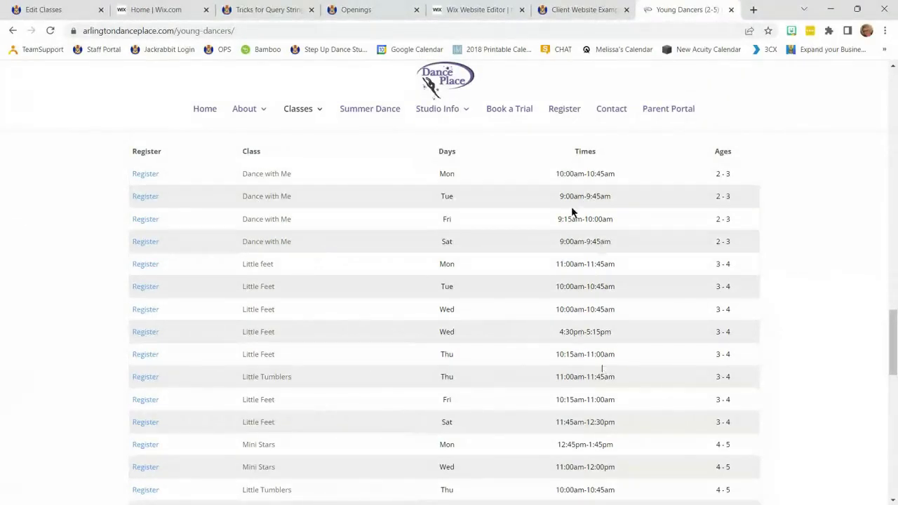
- Open the registration form for the Tuesday 10:00am-10:45am Little Feet class and examine its sections
{"action": "left_click", "coordinate": [145, 287]}
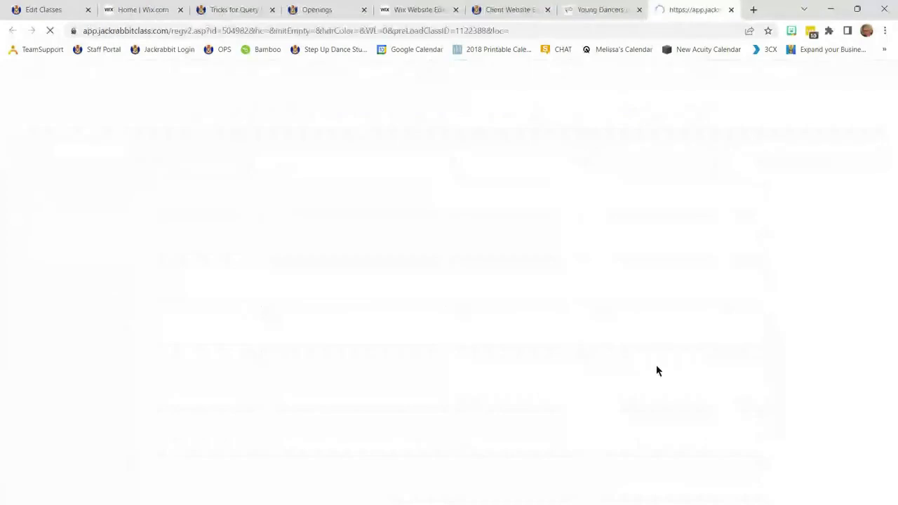
{"action": "scroll", "coordinate": [421, 308], "scroll_direction": "down", "scroll_amount": 3}
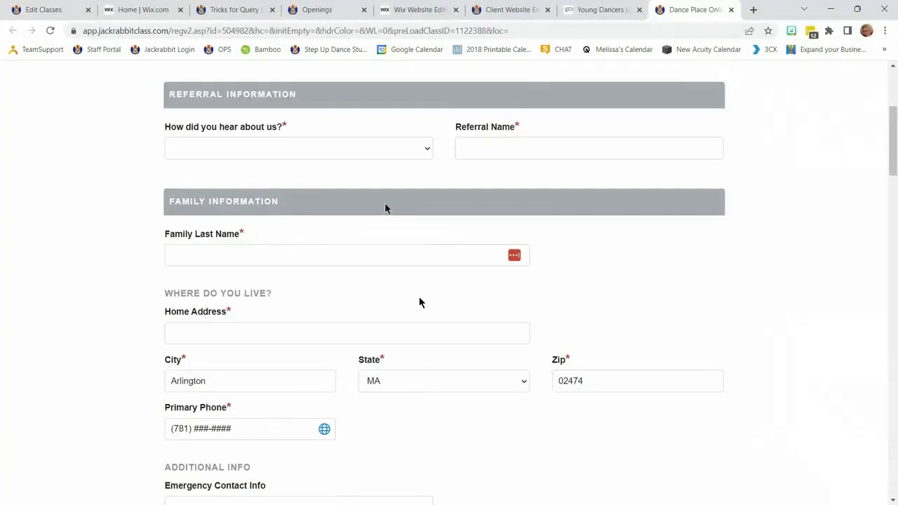
{"action": "scroll", "coordinate": [379, 442], "scroll_direction": "down", "scroll_amount": 3}
{"action": "scroll", "coordinate": [421, 436], "scroll_direction": "down", "scroll_amount": 10}
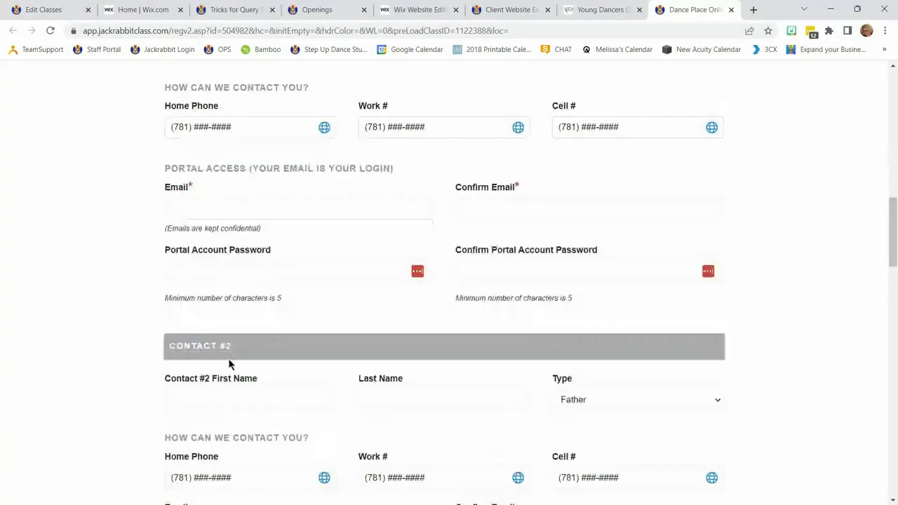
{"action": "scroll", "coordinate": [465, 414], "scroll_direction": "up", "scroll_amount": 15}
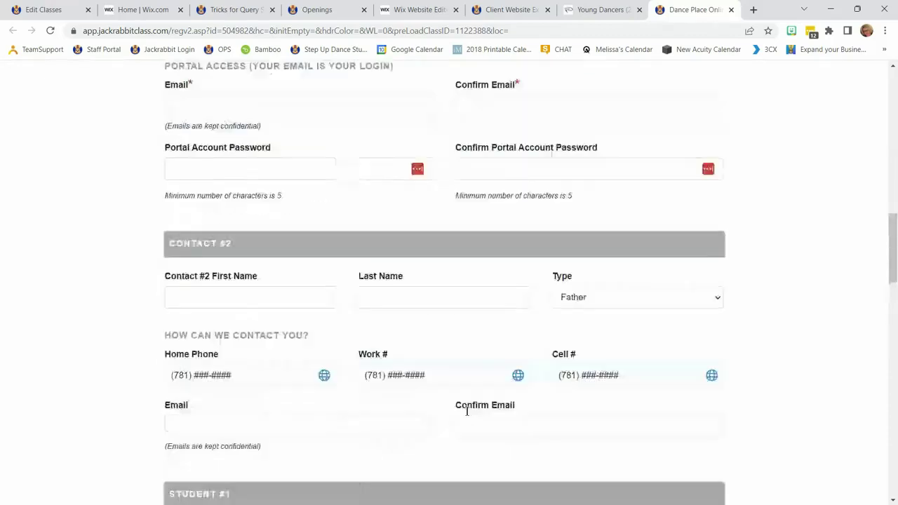
{"action": "scroll", "coordinate": [465, 397], "scroll_direction": "up", "scroll_amount": 1}
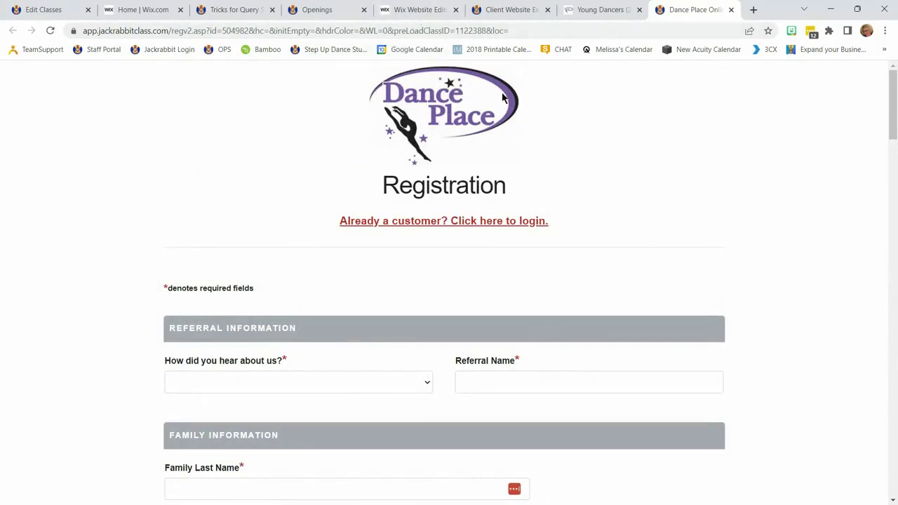
{"action": "scroll", "coordinate": [455, 280], "scroll_direction": "down", "scroll_amount": 4}
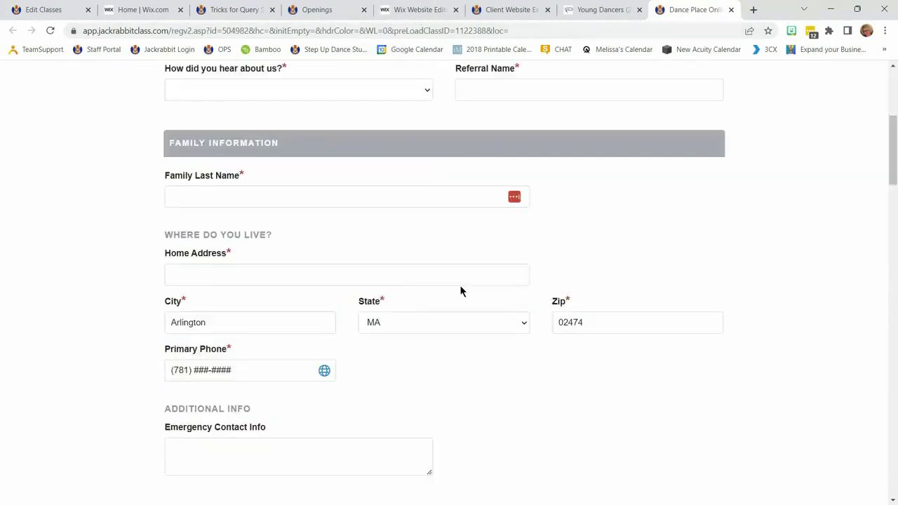
{"action": "scroll", "coordinate": [459, 284], "scroll_direction": "up", "scroll_amount": 4}
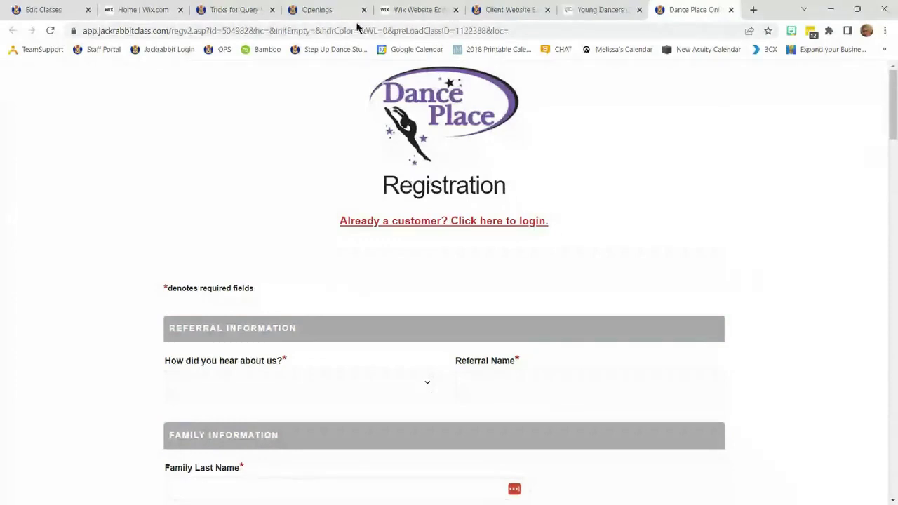
- Open the Drama Kids website from the Drama and Theater section of Client Website Examples and look over its home page
{"action": "left_click", "coordinate": [319, 10]}
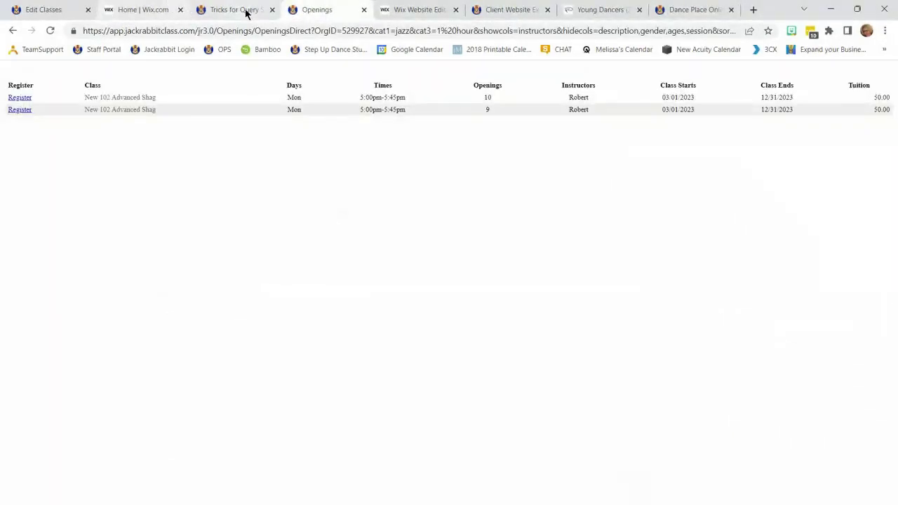
{"action": "left_click", "coordinate": [499, 10]}
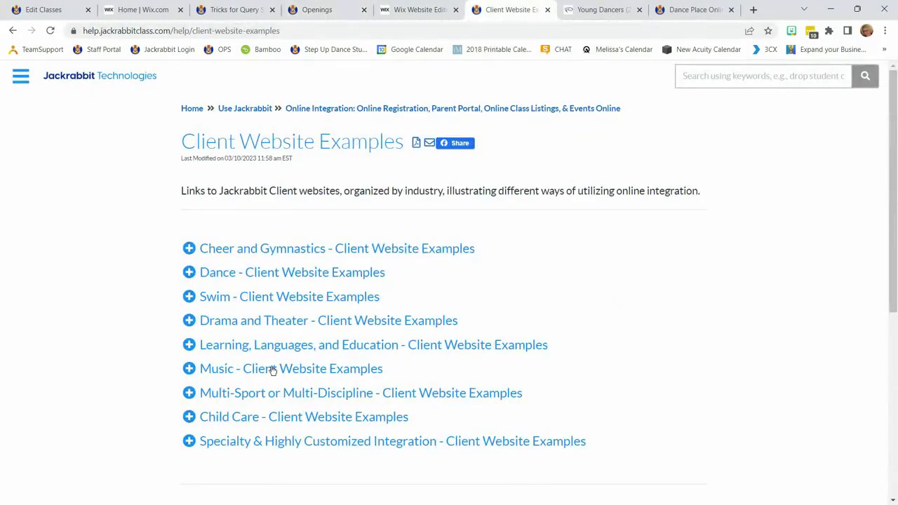
{"action": "left_click", "coordinate": [266, 323]}
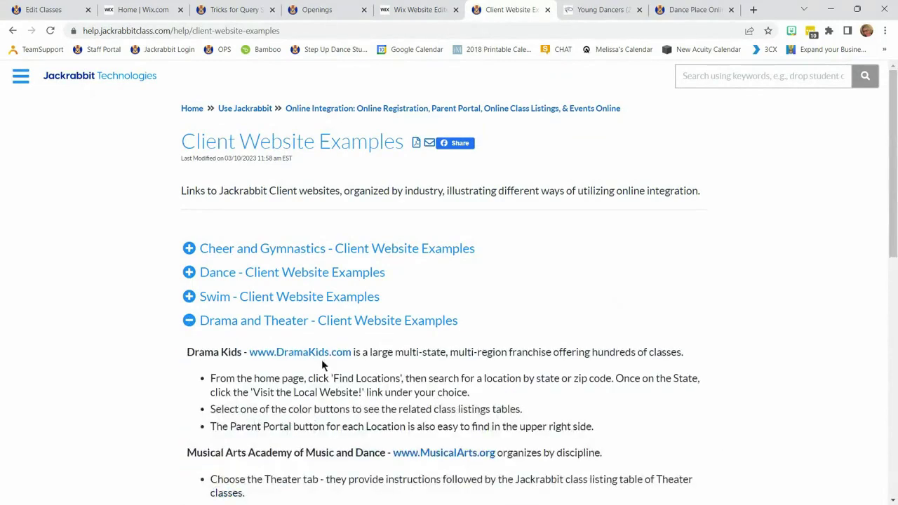
{"action": "left_click", "coordinate": [315, 353]}
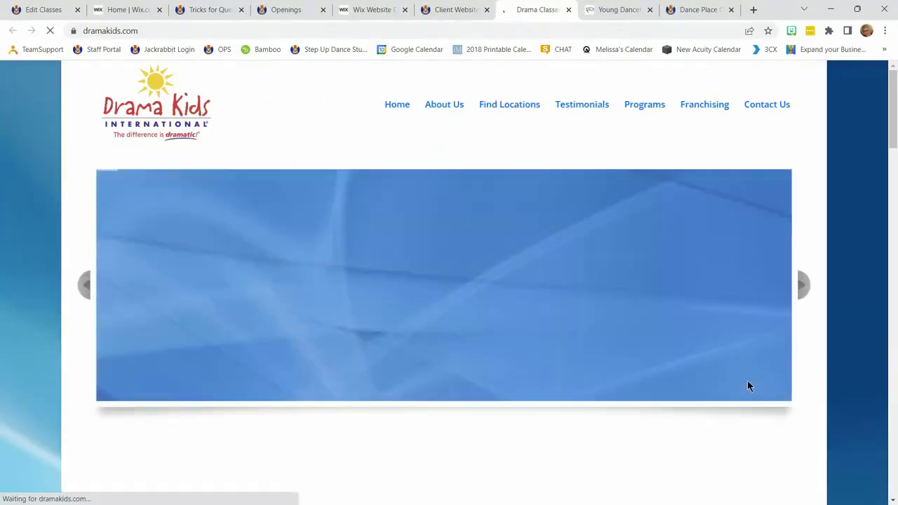
{"action": "scroll", "coordinate": [597, 202], "scroll_direction": "down", "scroll_amount": 4}
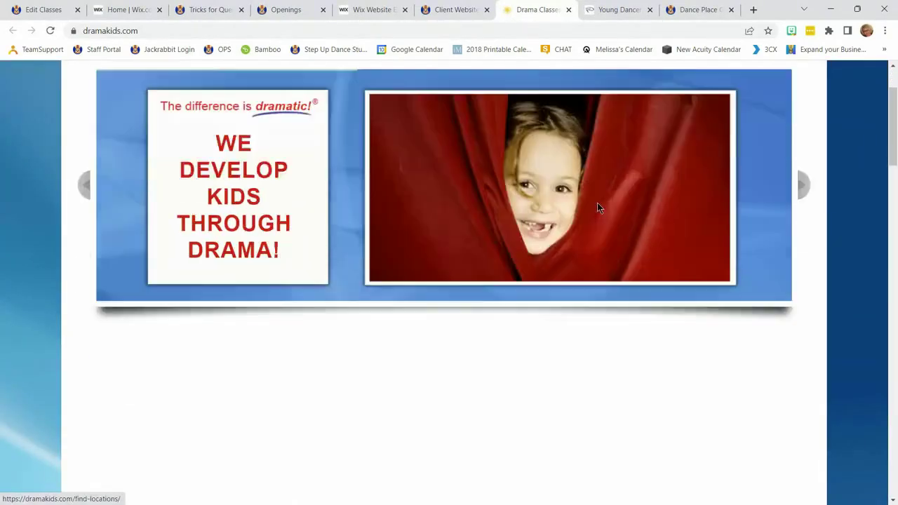
{"action": "scroll", "coordinate": [790, 459], "scroll_direction": "down", "scroll_amount": 3}
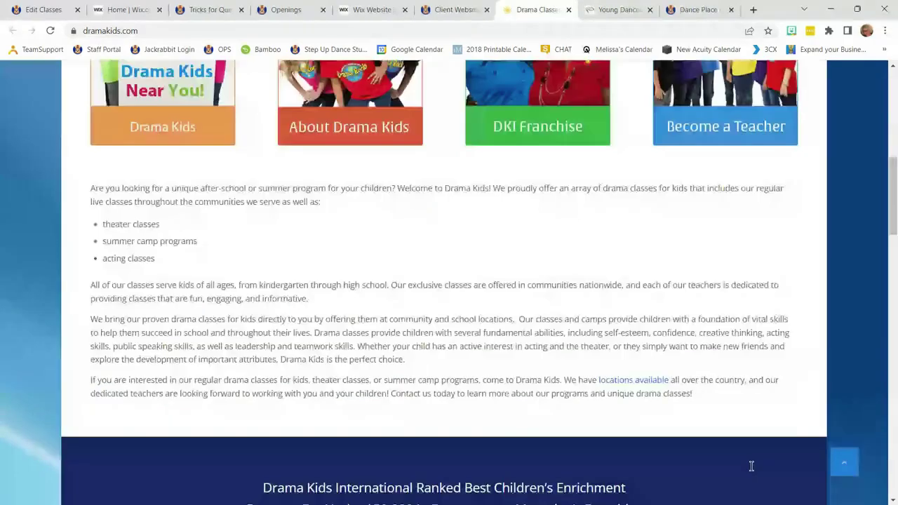
{"action": "scroll", "coordinate": [746, 433], "scroll_direction": "up", "scroll_amount": 7}
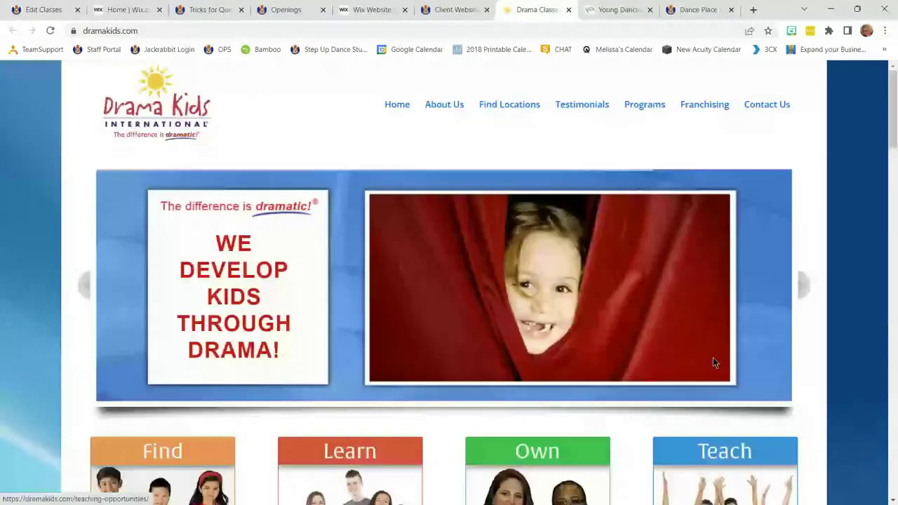
- Search the Drama Kids Find Locations page for classes near zip code 28107
{"action": "left_click", "coordinate": [537, 106]}
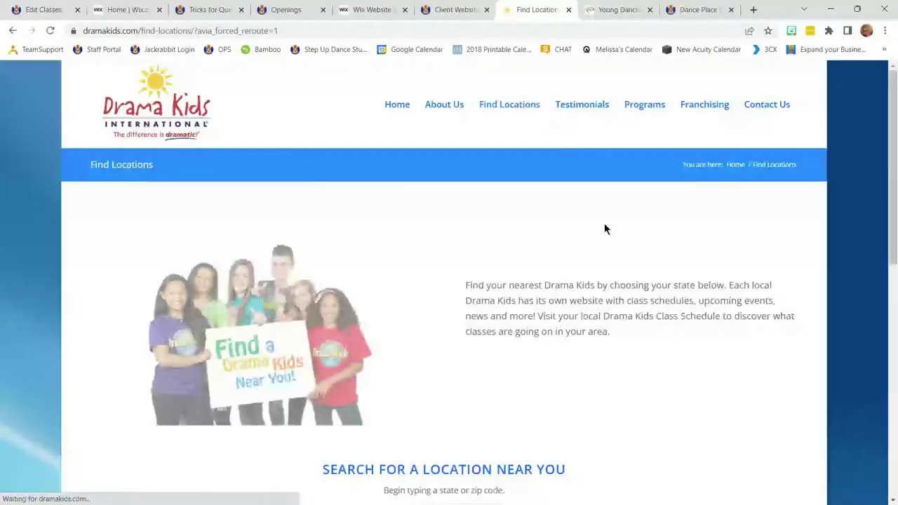
{"action": "scroll", "coordinate": [563, 390], "scroll_direction": "down", "scroll_amount": 3}
{"action": "left_click", "coordinate": [440, 278]}
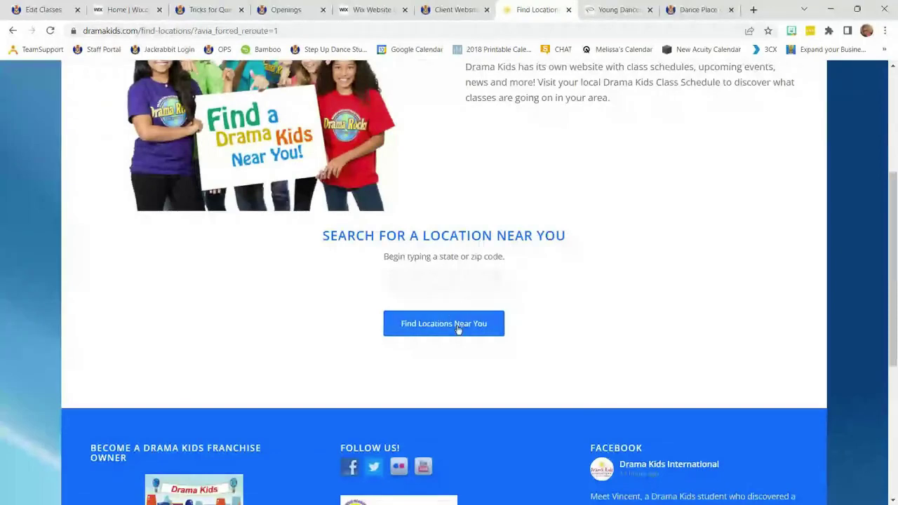
{"action": "type", "text": "28107"}
{"action": "key", "text": "Return"}
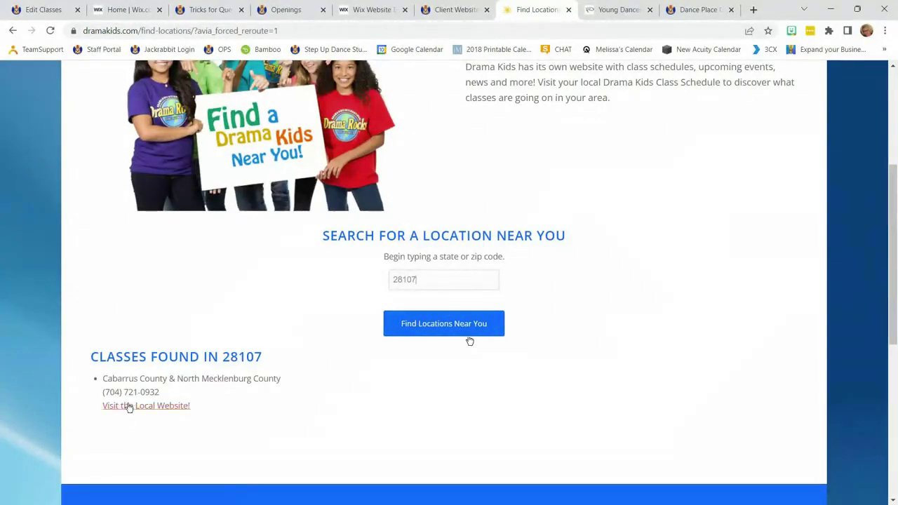
- Open the local website for Cabarrus County & North Mecklenburg County and look over its home page
{"action": "left_click", "coordinate": [125, 406]}
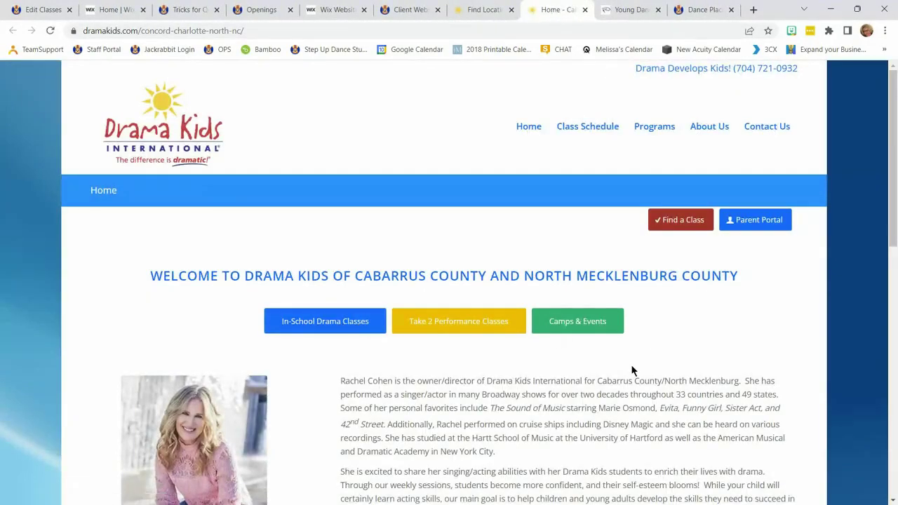
{"action": "scroll", "coordinate": [632, 371], "scroll_direction": "down", "scroll_amount": 6}
{"action": "scroll", "coordinate": [839, 402], "scroll_direction": "down", "scroll_amount": 3}
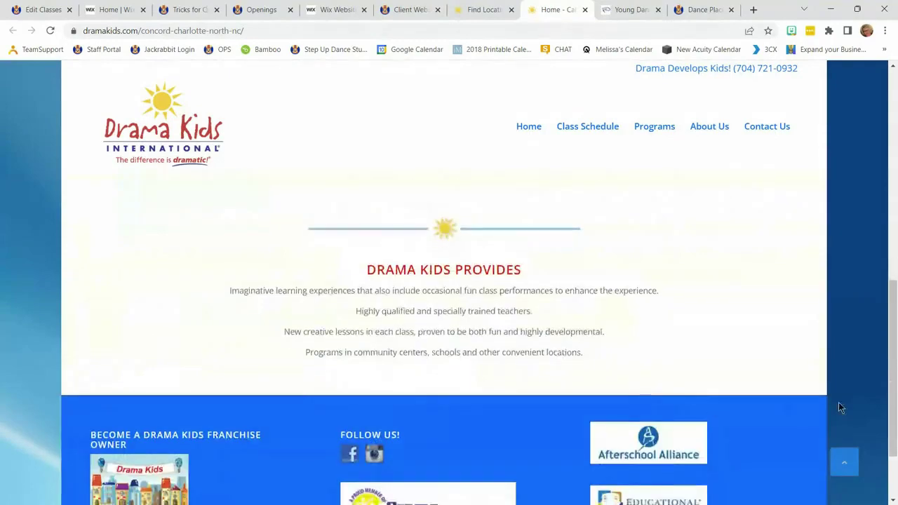
- Open the Take 2 Performance Classes page of the Cabarrus County site and look over its class request form
{"action": "scroll", "coordinate": [717, 357], "scroll_direction": "up", "scroll_amount": 10}
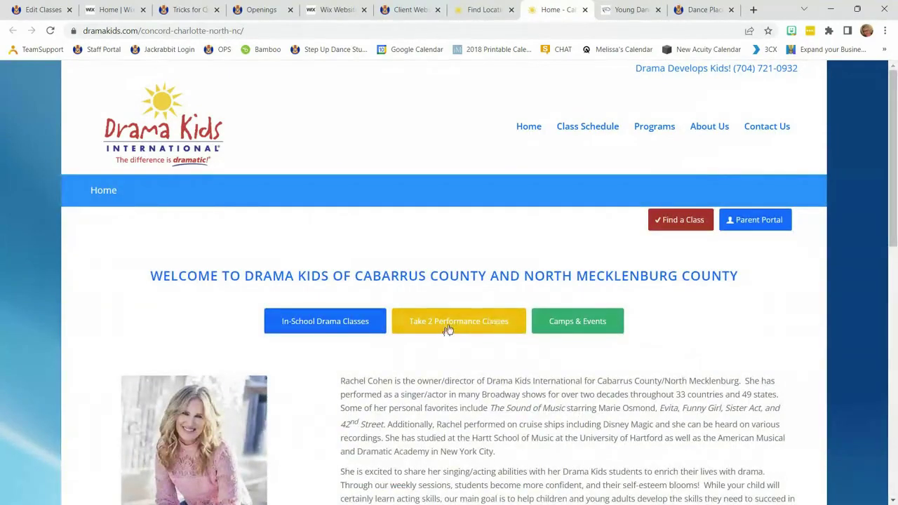
{"action": "left_click", "coordinate": [507, 335]}
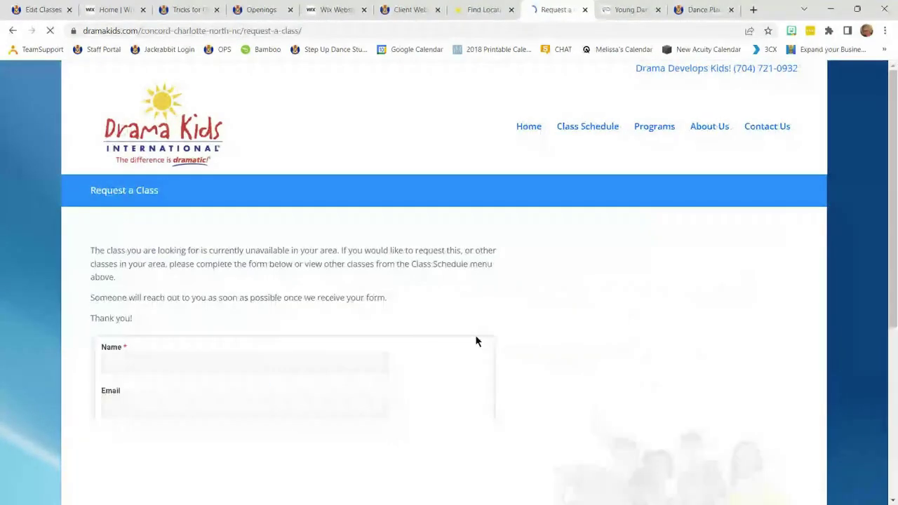
{"action": "scroll", "coordinate": [433, 430], "scroll_direction": "down", "scroll_amount": 4}
{"action": "scroll", "coordinate": [433, 429], "scroll_direction": "down", "scroll_amount": 2}
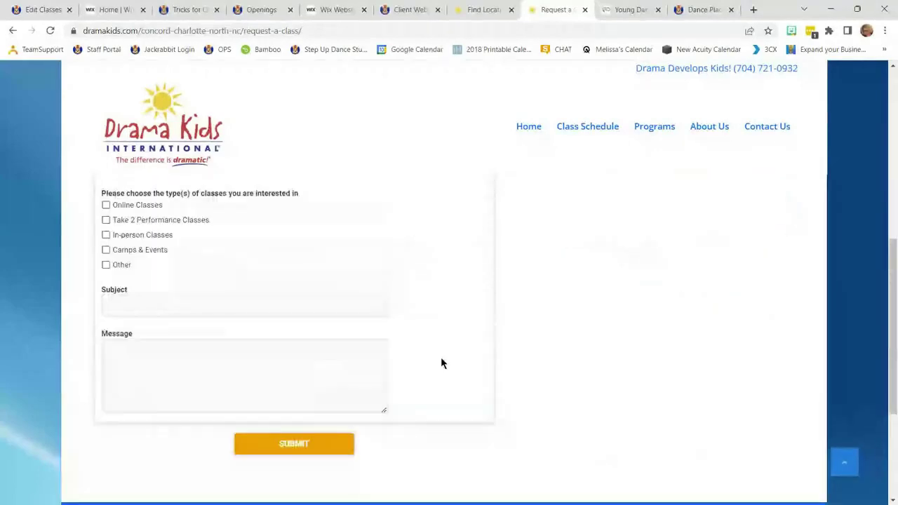
{"action": "scroll", "coordinate": [441, 362], "scroll_direction": "up", "scroll_amount": 6}
- Open Preschool Dramatic Adventures from the site's class schedule and look over its page for class listings
{"action": "left_click", "coordinate": [588, 128]}
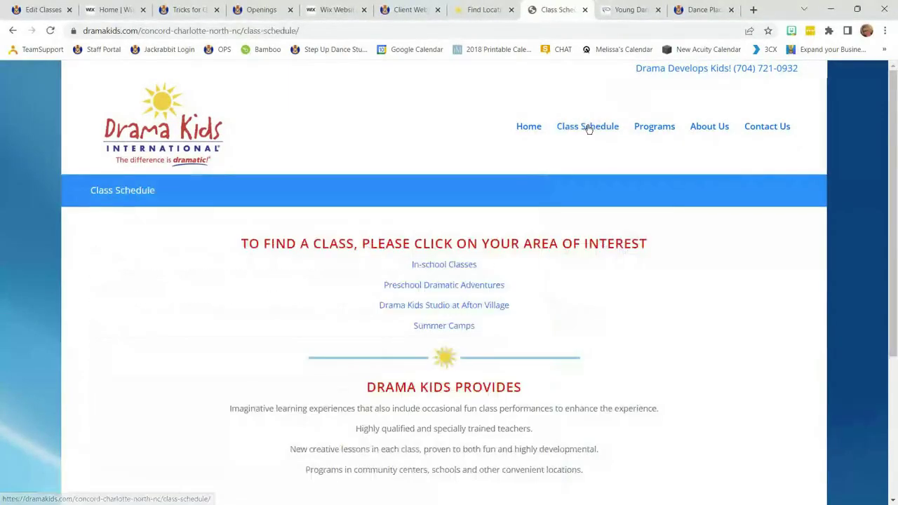
{"action": "left_click", "coordinate": [442, 285]}
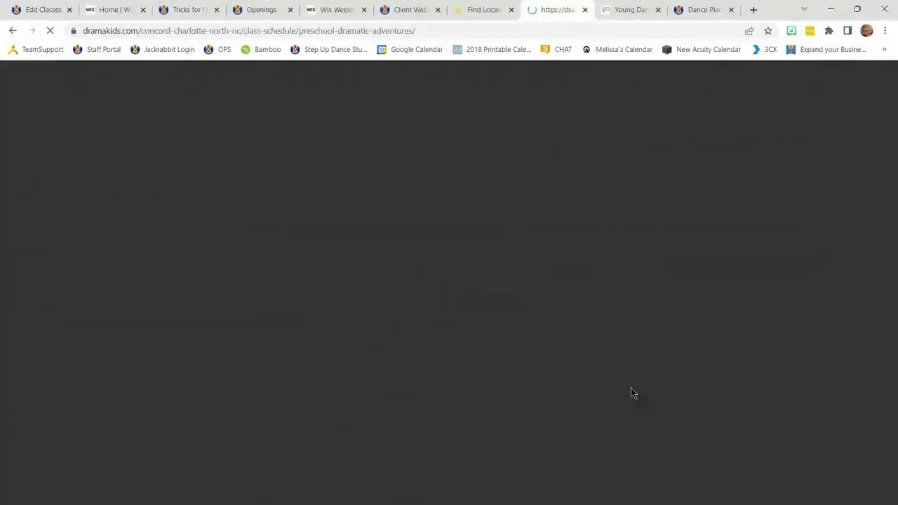
{"action": "scroll", "coordinate": [635, 407], "scroll_direction": "down", "scroll_amount": 3}
{"action": "scroll", "coordinate": [644, 435], "scroll_direction": "down", "scroll_amount": 3}
{"action": "scroll", "coordinate": [654, 366], "scroll_direction": "up", "scroll_amount": 8}
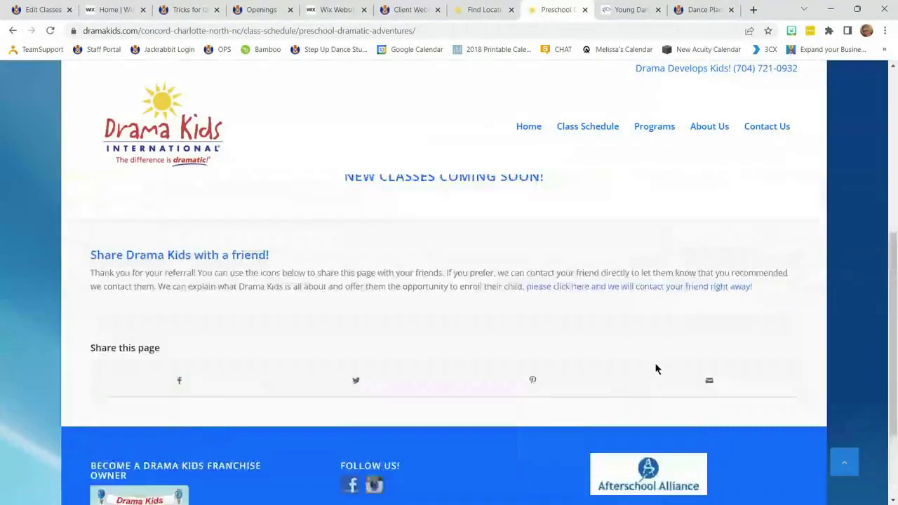
{"action": "mouse_move", "coordinate": [595, 166]}
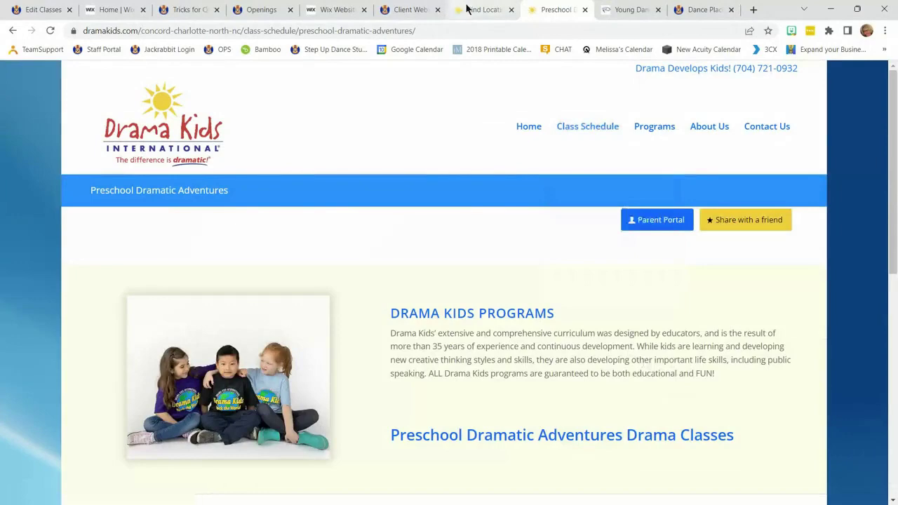
{"action": "left_click", "coordinate": [467, 9]}
{"action": "left_click", "coordinate": [412, 10]}
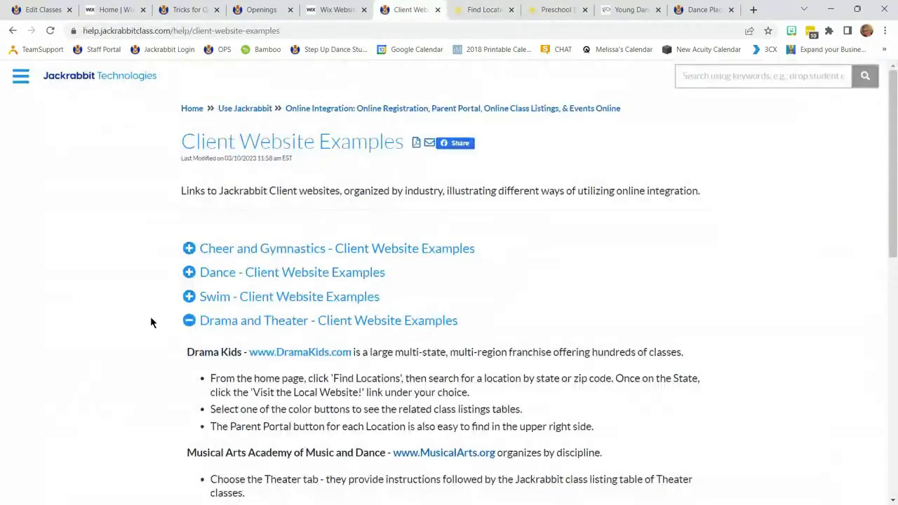
{"action": "left_click", "coordinate": [327, 10]}
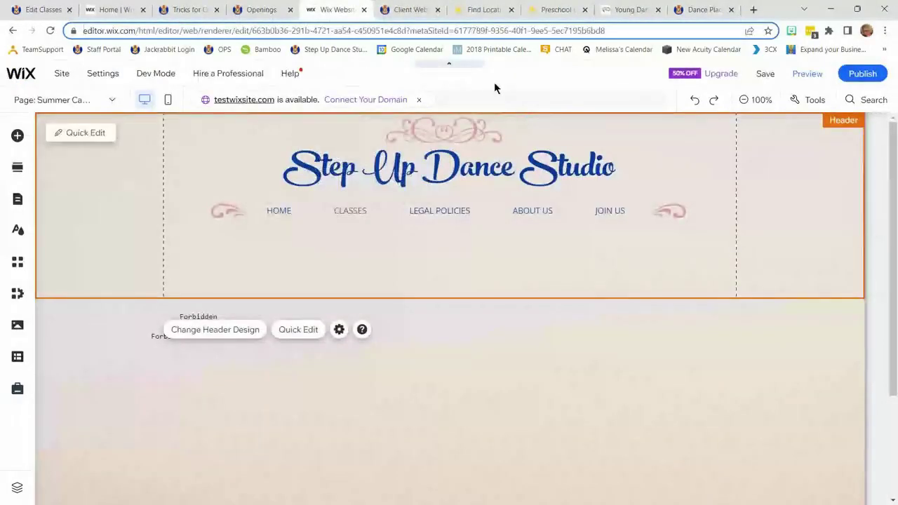
- Open the help article on customizing scroll bars, colors and text style in class listings and view its Mini Scrollable Table example
{"action": "left_click", "coordinate": [190, 10]}
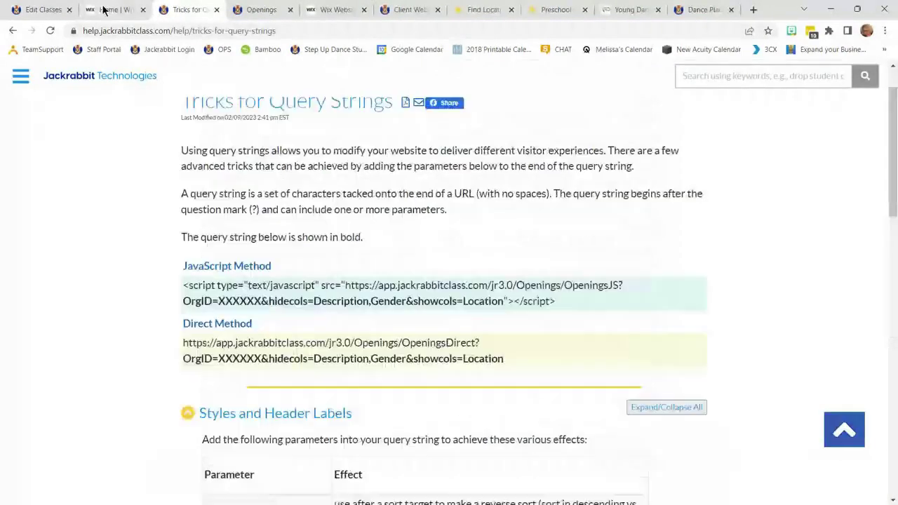
{"action": "left_click", "coordinate": [688, 321]}
{"action": "scroll", "coordinate": [687, 320], "scroll_direction": "down", "scroll_amount": 10}
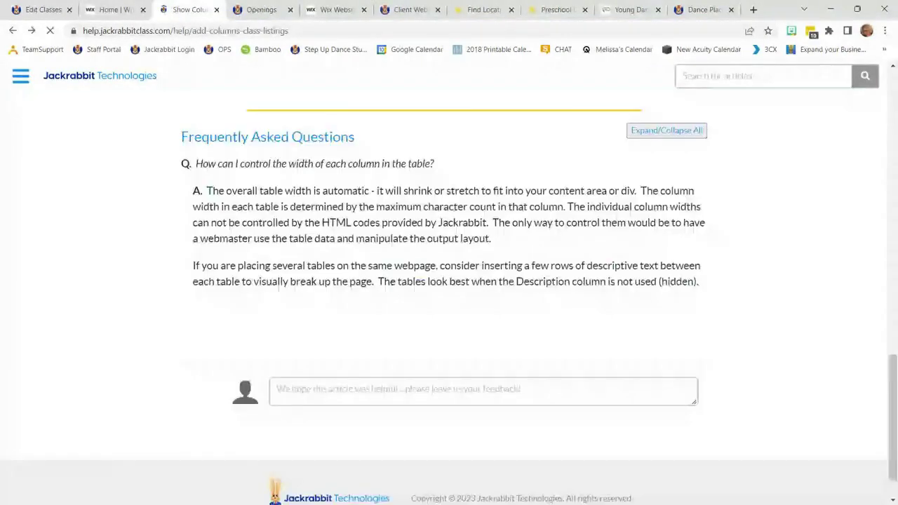
{"action": "scroll", "coordinate": [675, 444], "scroll_direction": "down", "scroll_amount": 2}
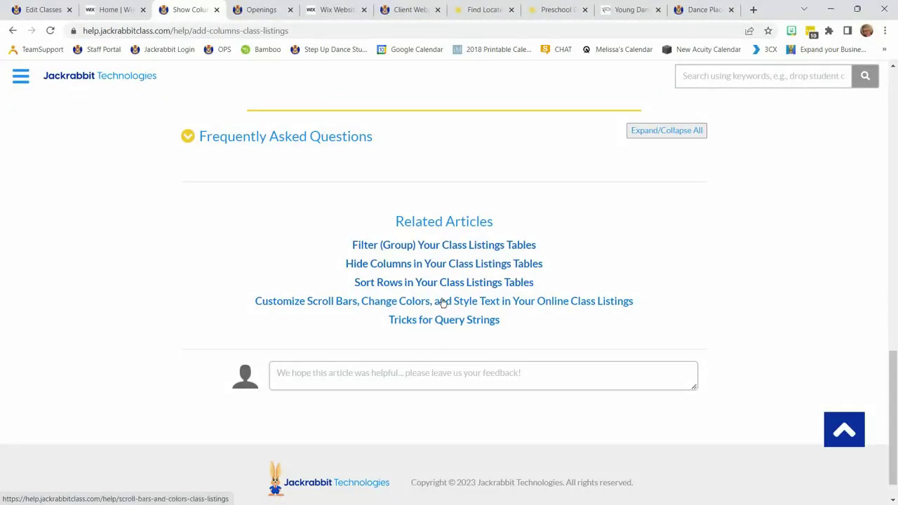
{"action": "left_click", "coordinate": [441, 302]}
{"action": "scroll", "coordinate": [423, 325], "scroll_direction": "down", "scroll_amount": 3}
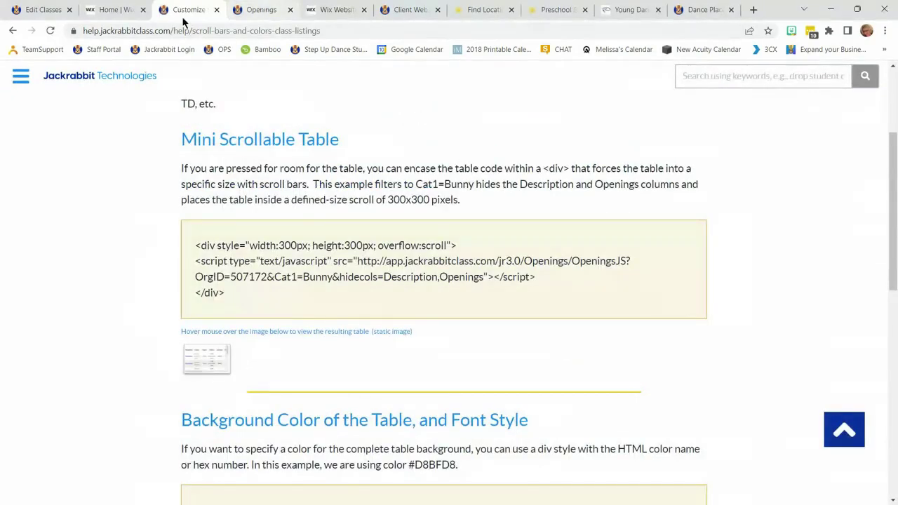
- Reopen the testwixsite site for editing from the Wix dashboard, leaving the current editor session without saving
{"action": "left_click", "coordinate": [107, 9]}
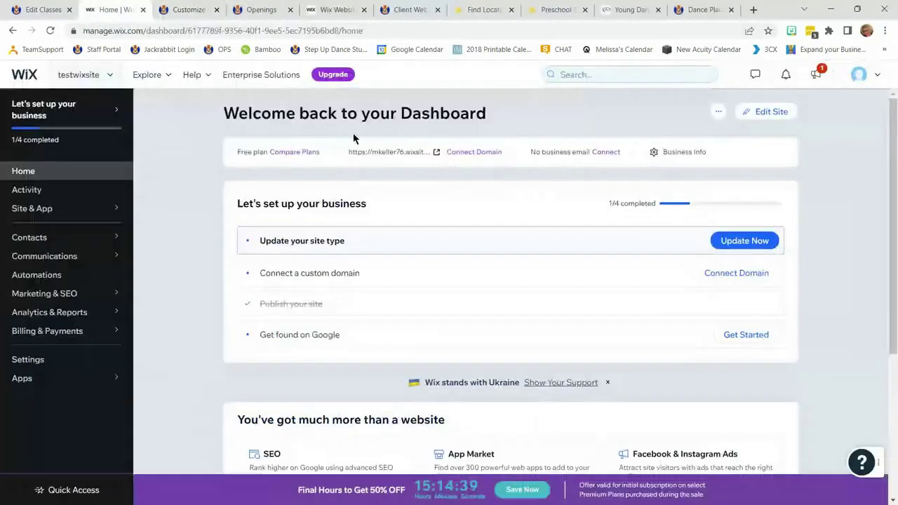
{"action": "left_click", "coordinate": [779, 110]}
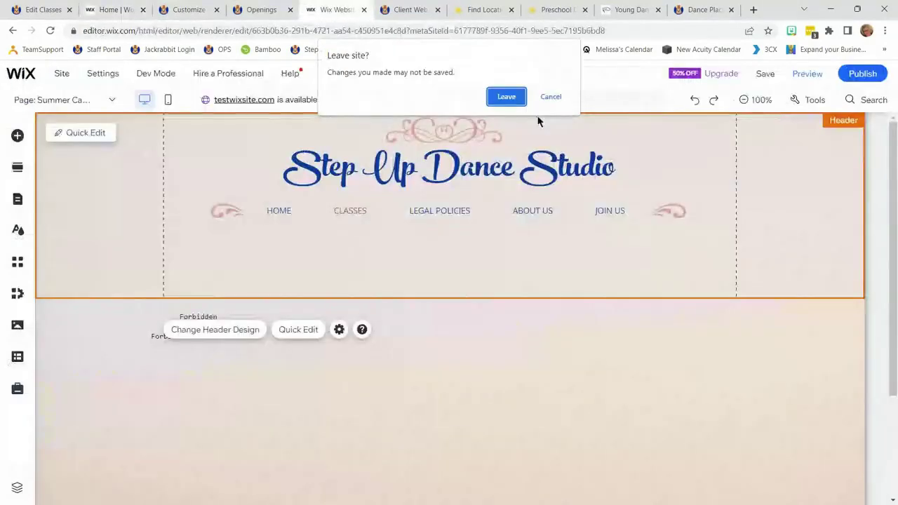
{"action": "left_click", "coordinate": [508, 97]}
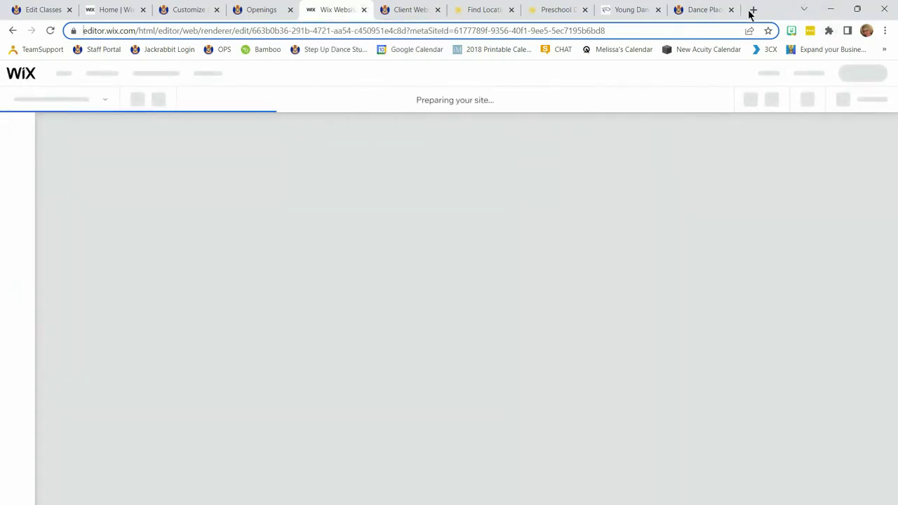
- Open SwimMAC Carolina's Private Lessons North page and examine its 2023 Summer Weekly Private Lessons schedule table
{"action": "left_click", "coordinate": [752, 9]}
{"action": "type", "text": "www."}
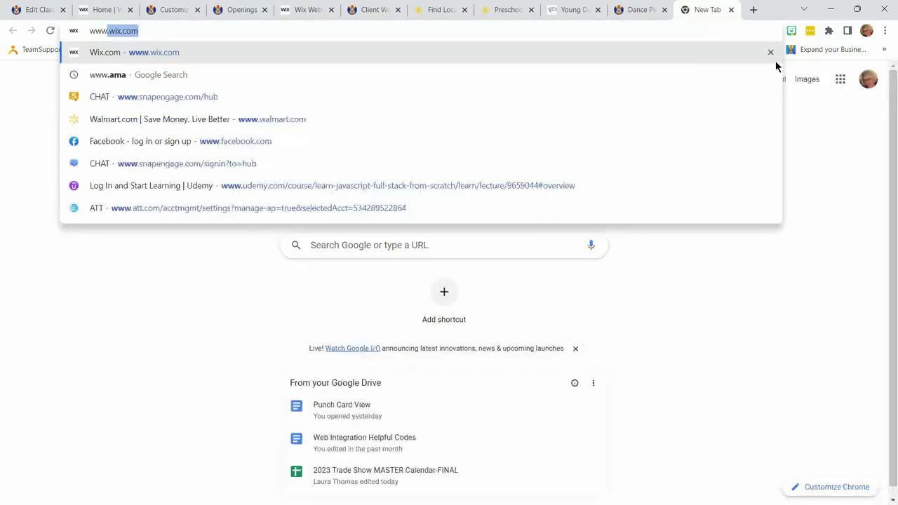
{"action": "type", "text": "swimm"}
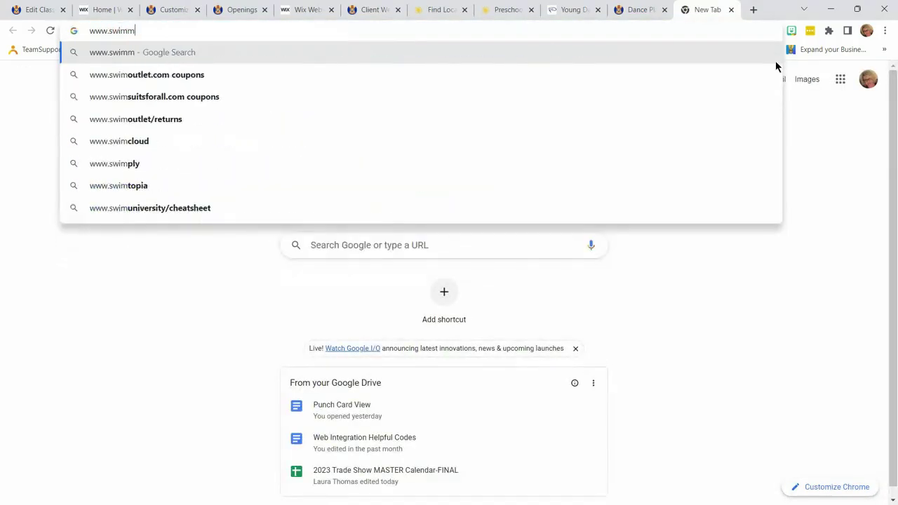
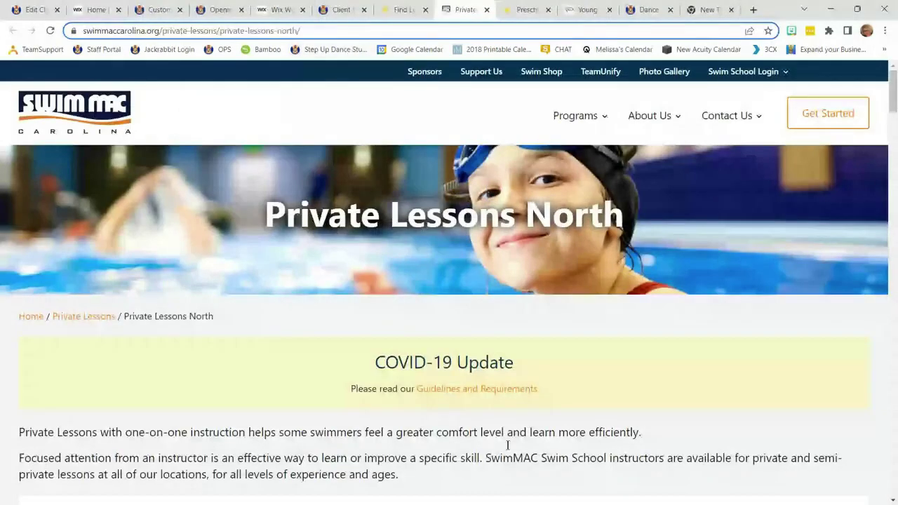
{"action": "scroll", "coordinate": [508, 445], "scroll_direction": "down", "scroll_amount": 4}
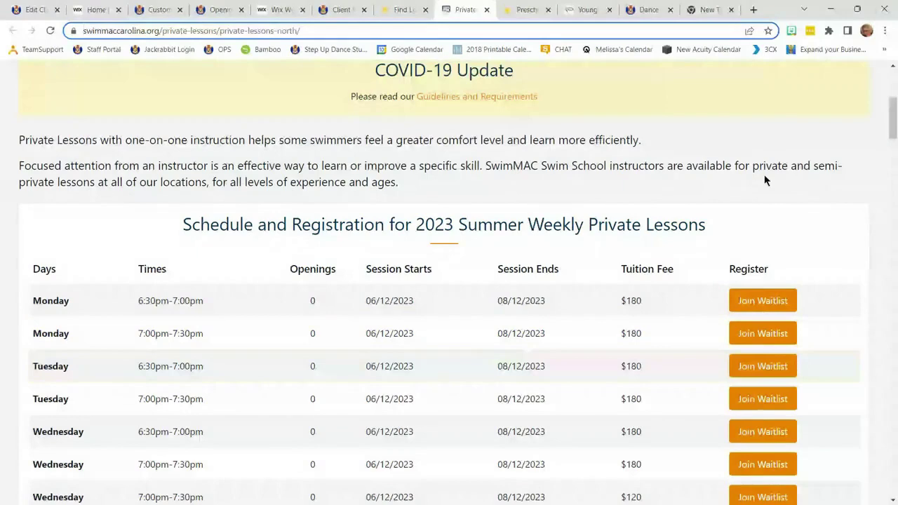
{"action": "scroll", "coordinate": [807, 181], "scroll_direction": "up", "scroll_amount": 1}
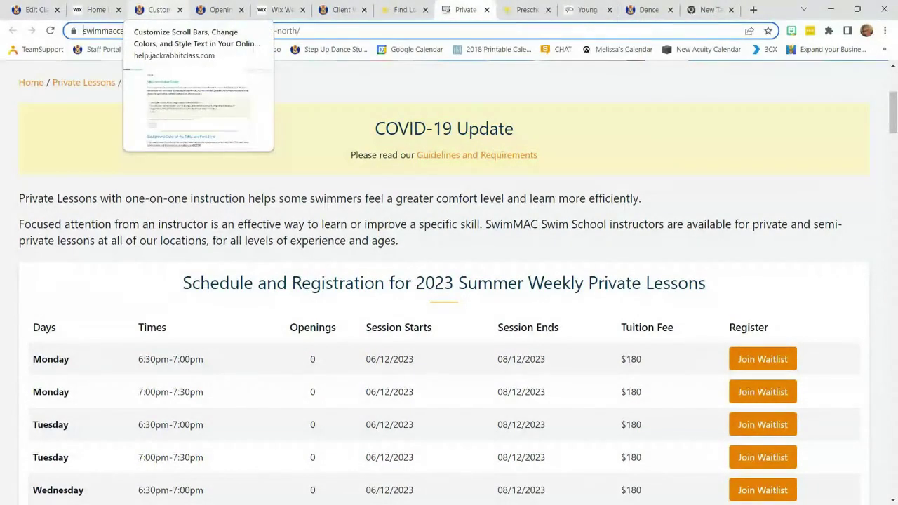
- Return to the Dance Place Young Dancers listings and open registration for the Tuesday 9:00am-9:45am Dance with Me class
{"action": "left_click", "coordinate": [37, 10]}
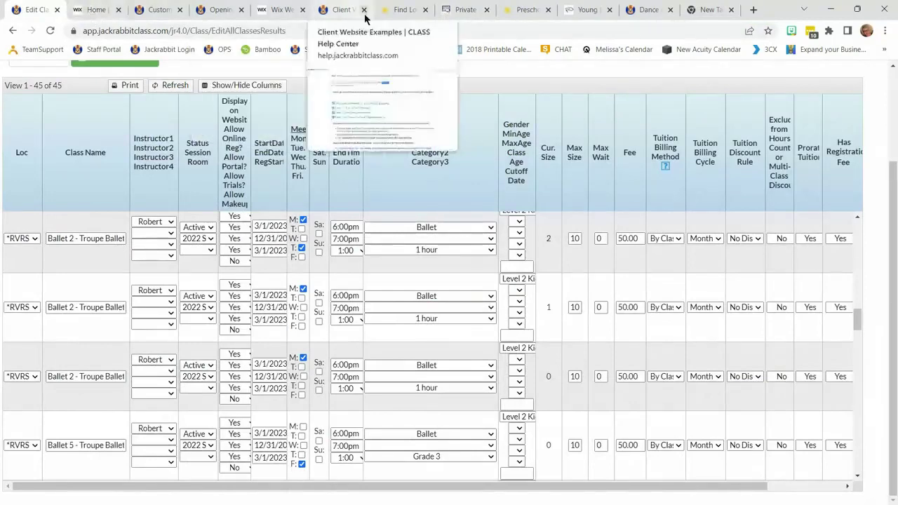
{"action": "left_click", "coordinate": [341, 10]}
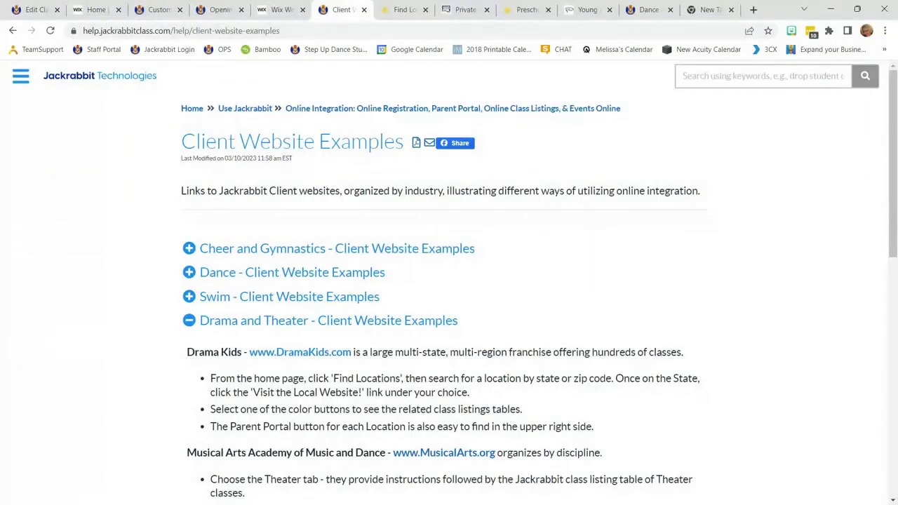
{"action": "left_click", "coordinate": [597, 10]}
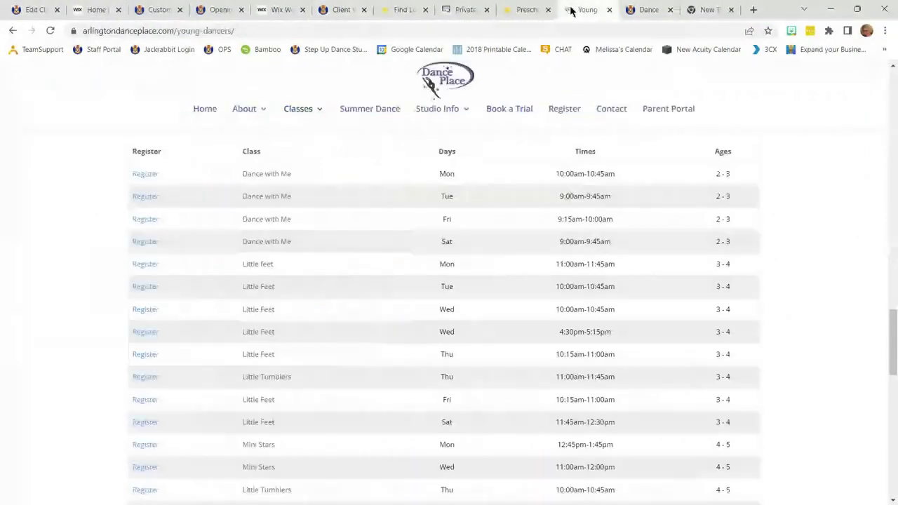
{"action": "left_click", "coordinate": [144, 197]}
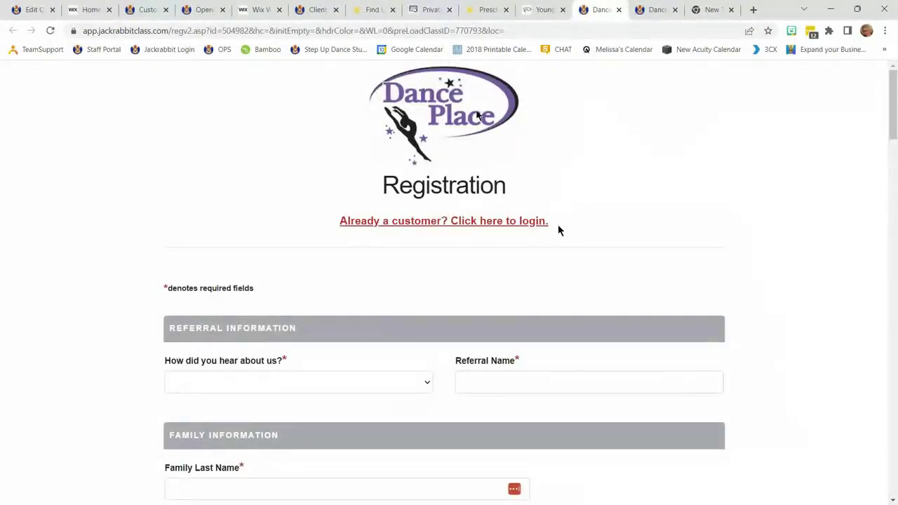
- Examine the Dance Place registration form's existing-customer login link and its family, contact, student, class enrollment and policy sections
{"action": "scroll", "coordinate": [386, 383], "scroll_direction": "down", "scroll_amount": 15}
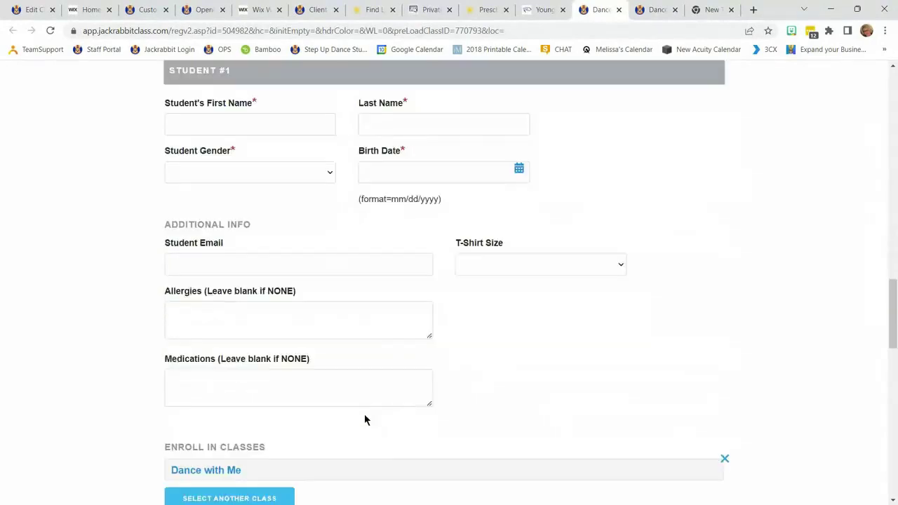
{"action": "scroll", "coordinate": [364, 419], "scroll_direction": "down", "scroll_amount": 3}
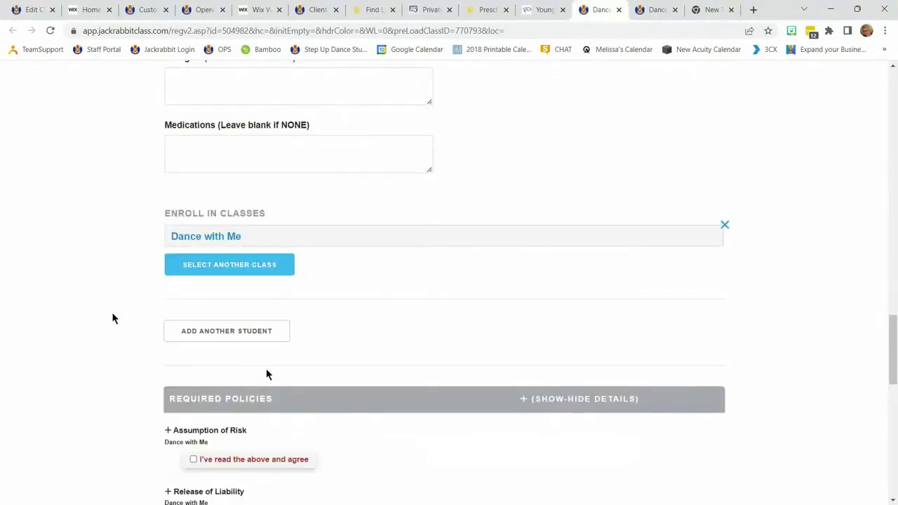
{"action": "scroll", "coordinate": [382, 308], "scroll_direction": "up", "scroll_amount": 18}
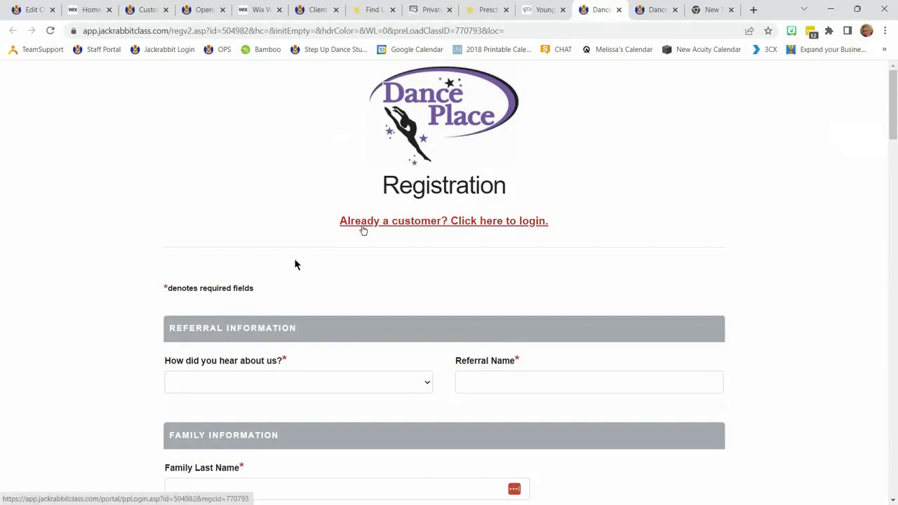
{"action": "scroll", "coordinate": [394, 383], "scroll_direction": "down", "scroll_amount": 3}
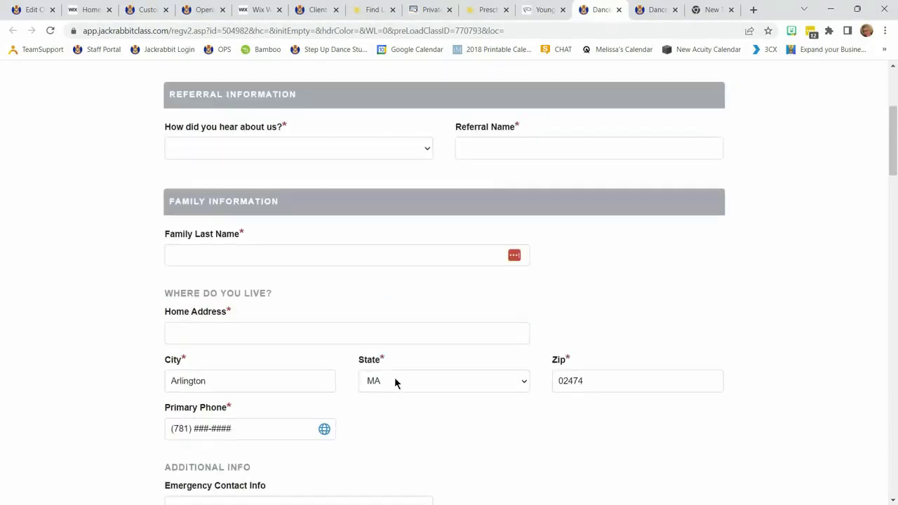
{"action": "scroll", "coordinate": [390, 287], "scroll_direction": "up", "scroll_amount": 3}
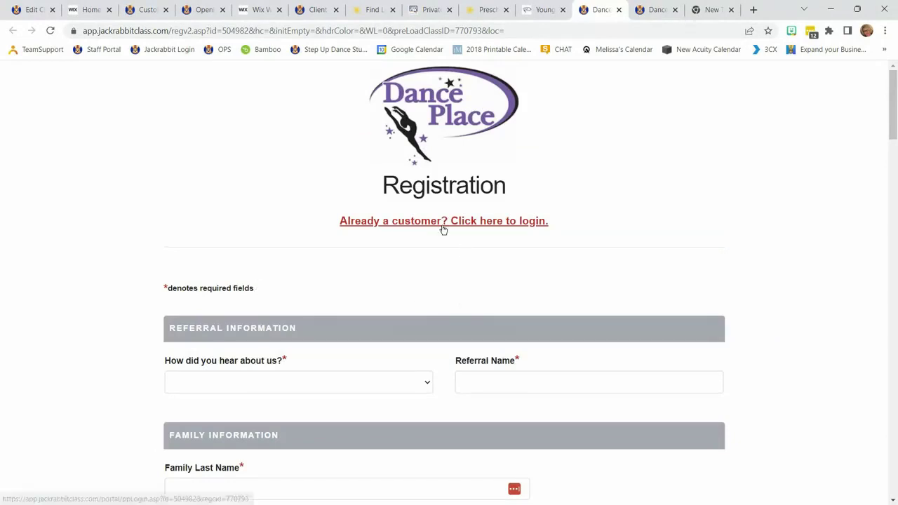
{"action": "scroll", "coordinate": [326, 315], "scroll_direction": "down", "scroll_amount": 10}
{"action": "scroll", "coordinate": [338, 379], "scroll_direction": "down", "scroll_amount": 3}
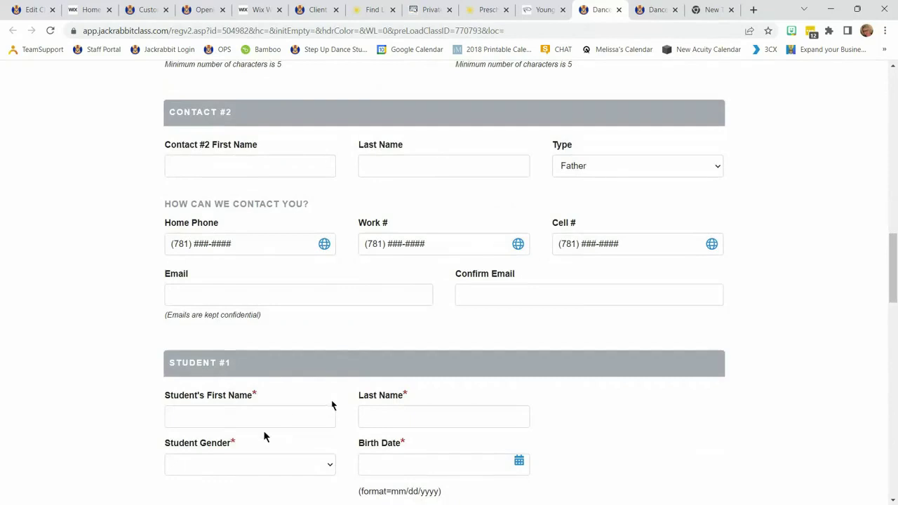
{"action": "scroll", "coordinate": [265, 437], "scroll_direction": "down", "scroll_amount": 3}
{"action": "scroll", "coordinate": [469, 356], "scroll_direction": "down", "scroll_amount": 3}
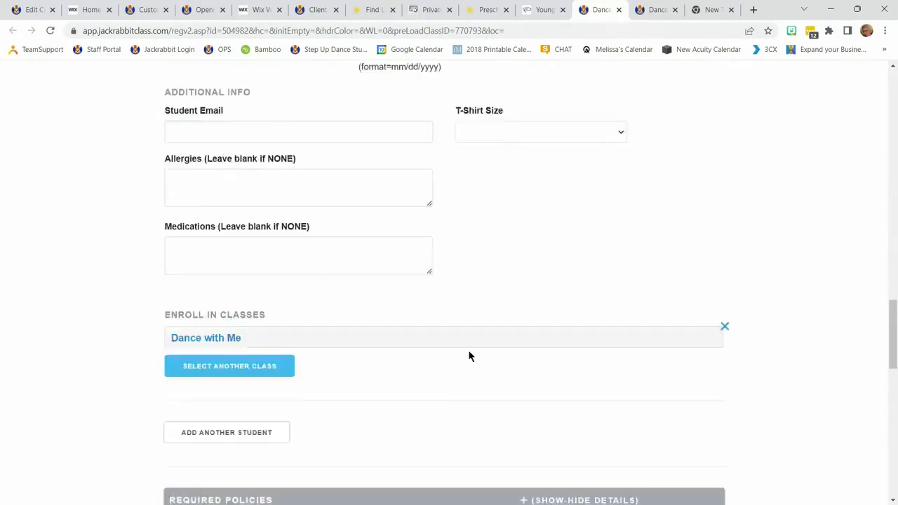
{"action": "scroll", "coordinate": [508, 325], "scroll_direction": "up", "scroll_amount": 5}
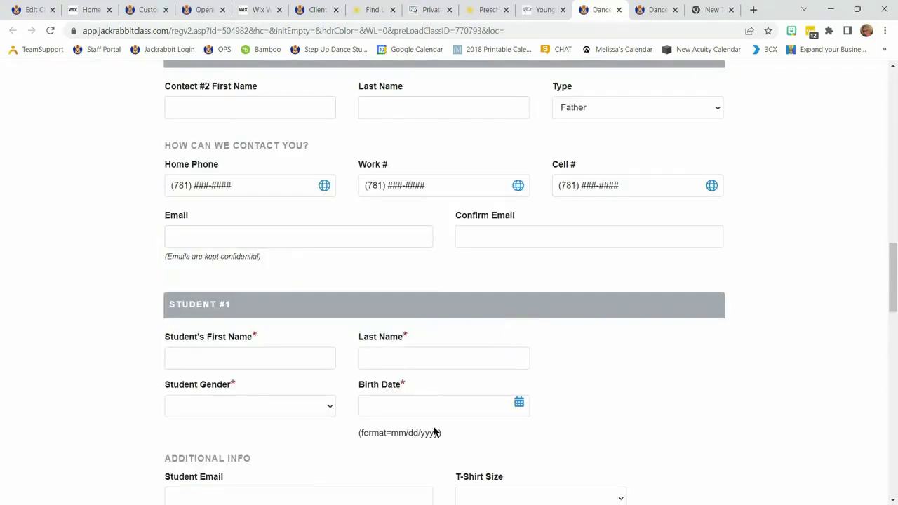
{"action": "scroll", "coordinate": [108, 379], "scroll_direction": "up", "scroll_amount": 6}
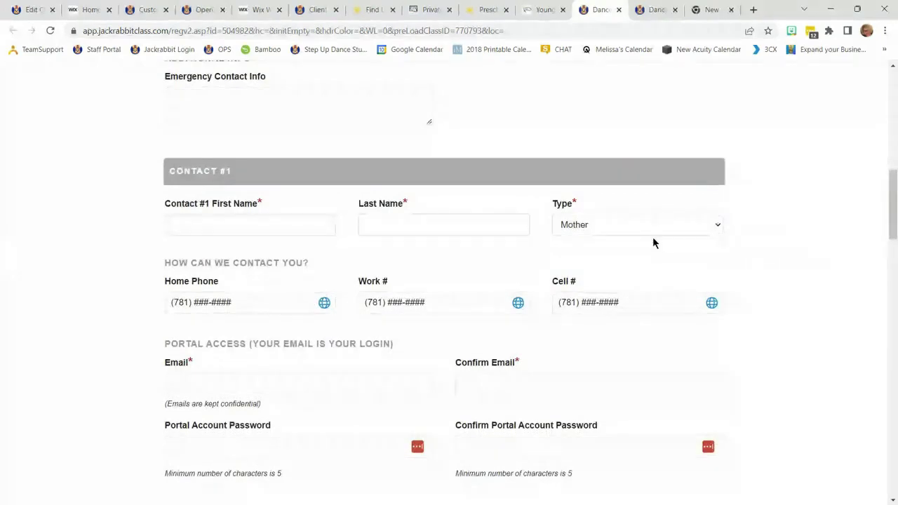
{"action": "scroll", "coordinate": [653, 231], "scroll_direction": "up", "scroll_amount": 7}
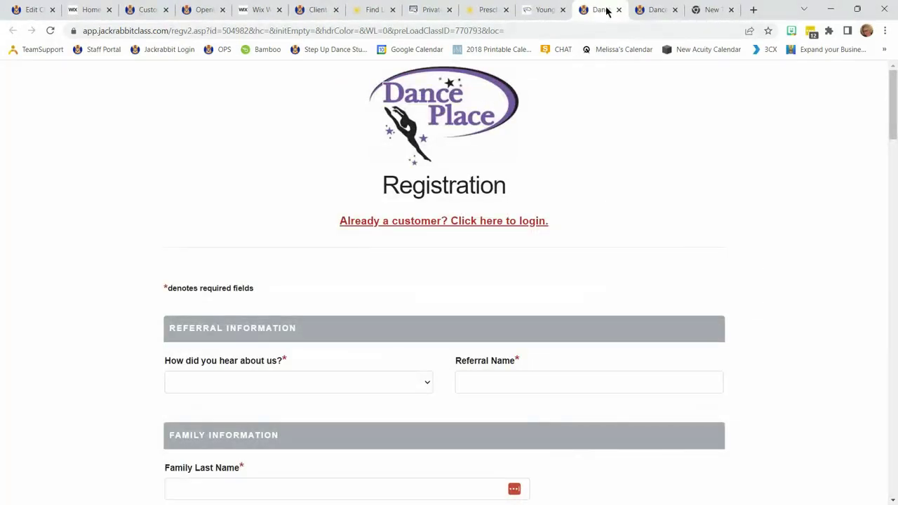
- Close the Drama Kids Preschool Dramatic Adventures page
{"action": "left_click", "coordinate": [694, 10]}
{"action": "left_click", "coordinate": [656, 11]}
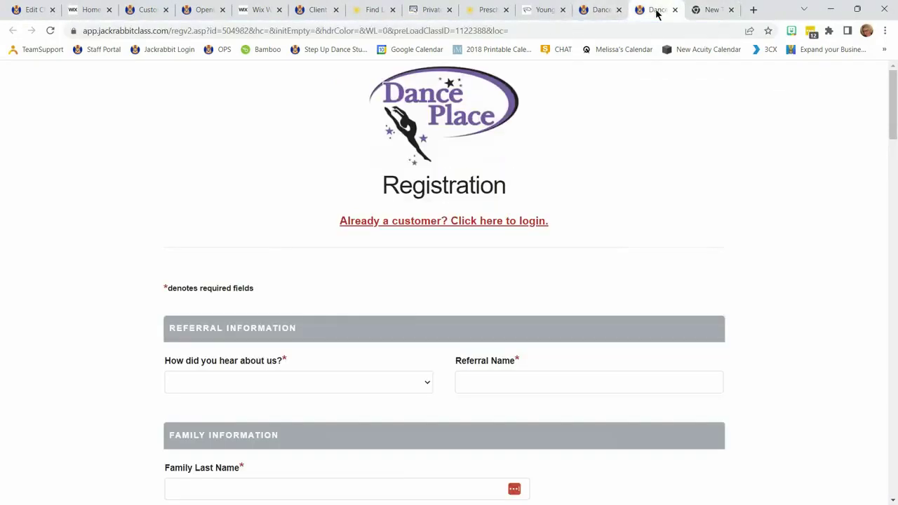
{"action": "left_click", "coordinate": [493, 11]}
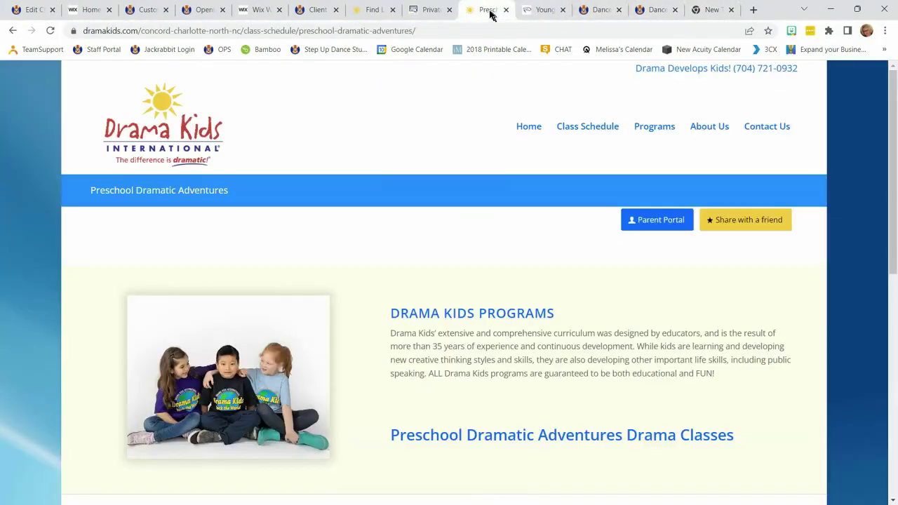
{"action": "left_click", "coordinate": [505, 10]}
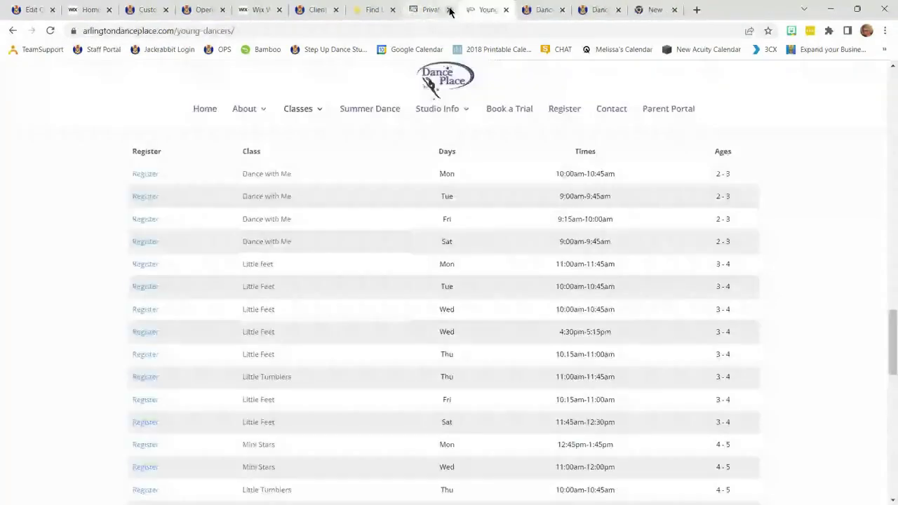
- Examine SwimMAC Carolina's Private Lessons North page again, including the schedule table's openings, session dates, tuition fees and waitlist links
{"action": "left_click", "coordinate": [461, 12]}
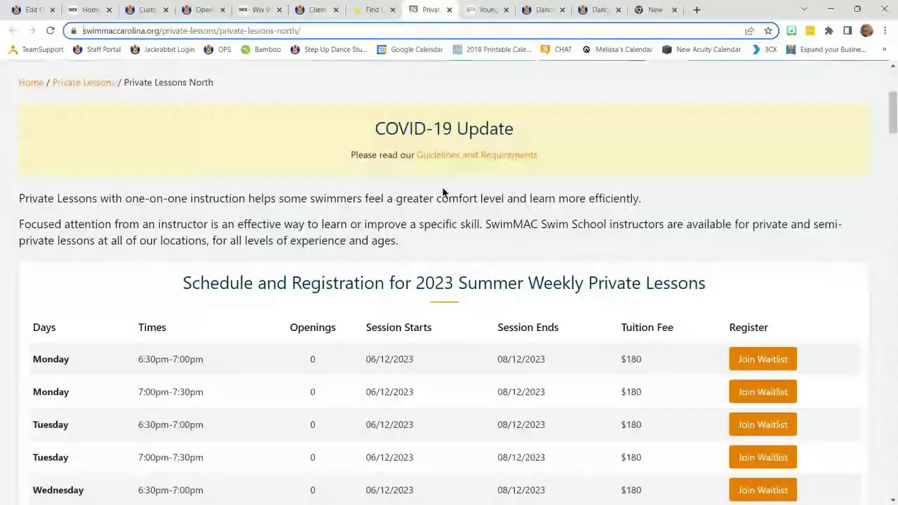
{"action": "scroll", "coordinate": [423, 322], "scroll_direction": "down", "scroll_amount": 3}
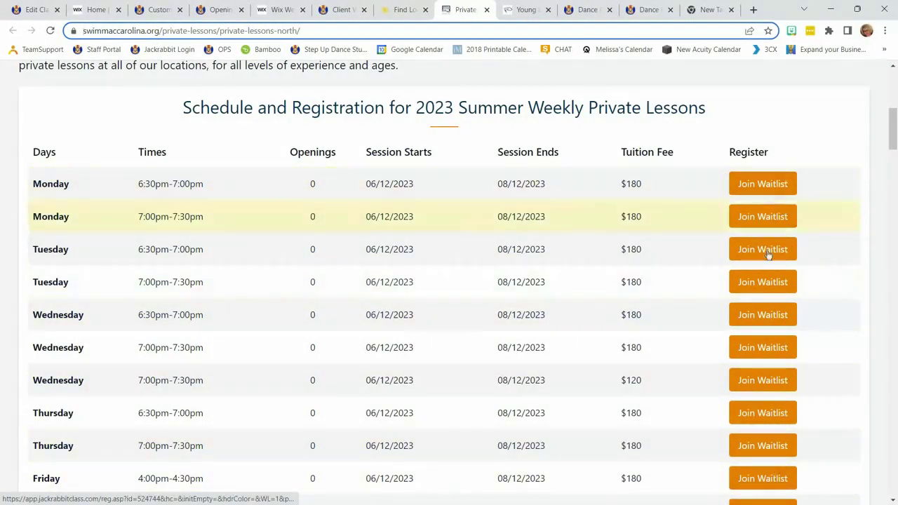
{"action": "scroll", "coordinate": [758, 329], "scroll_direction": "down", "scroll_amount": 2}
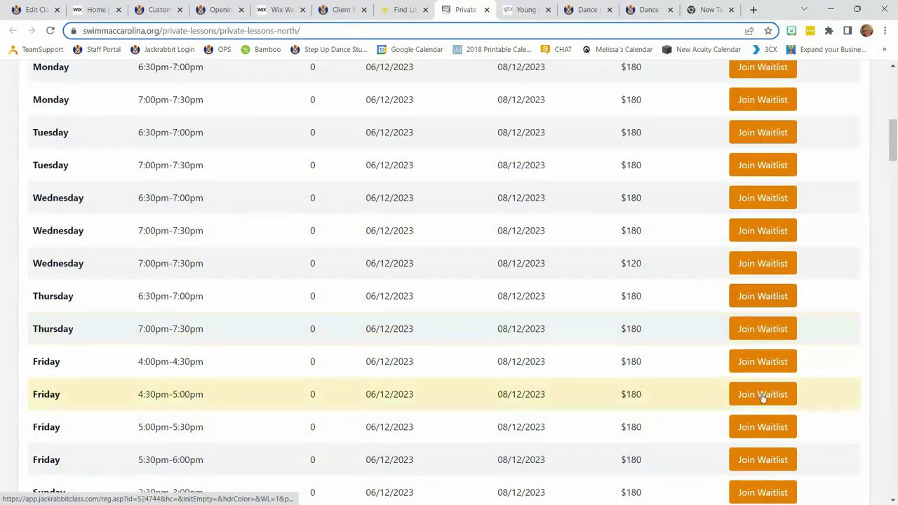
{"action": "scroll", "coordinate": [744, 420], "scroll_direction": "down", "scroll_amount": 1}
{"action": "scroll", "coordinate": [227, 412], "scroll_direction": "up", "scroll_amount": 5}
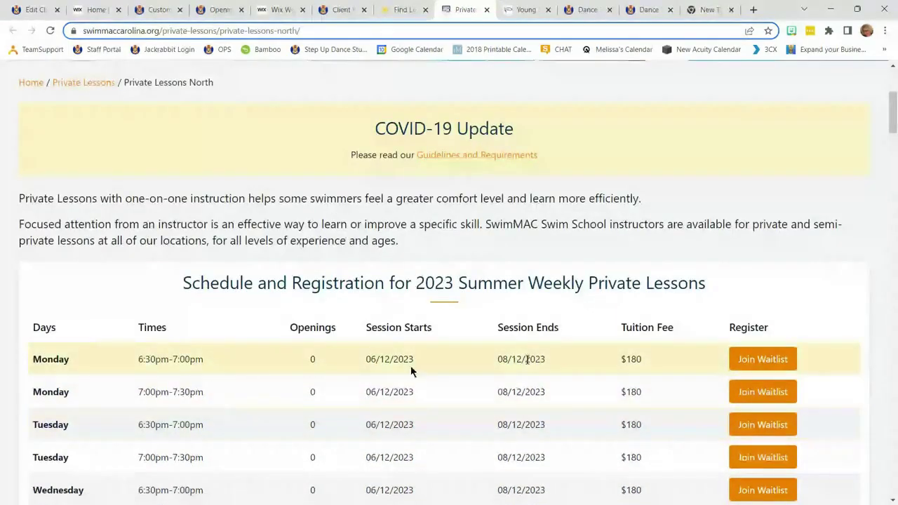
{"action": "scroll", "coordinate": [410, 365], "scroll_direction": "down", "scroll_amount": 4}
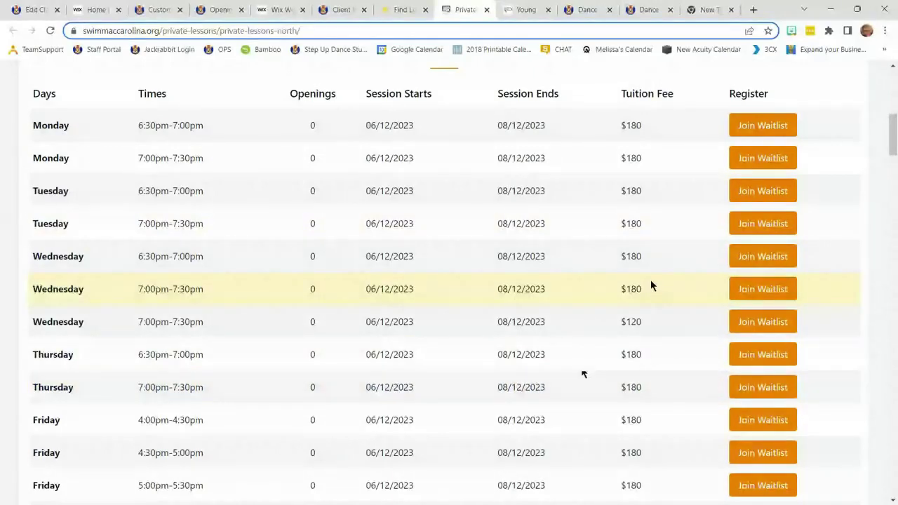
{"action": "scroll", "coordinate": [652, 287], "scroll_direction": "up", "scroll_amount": 4}
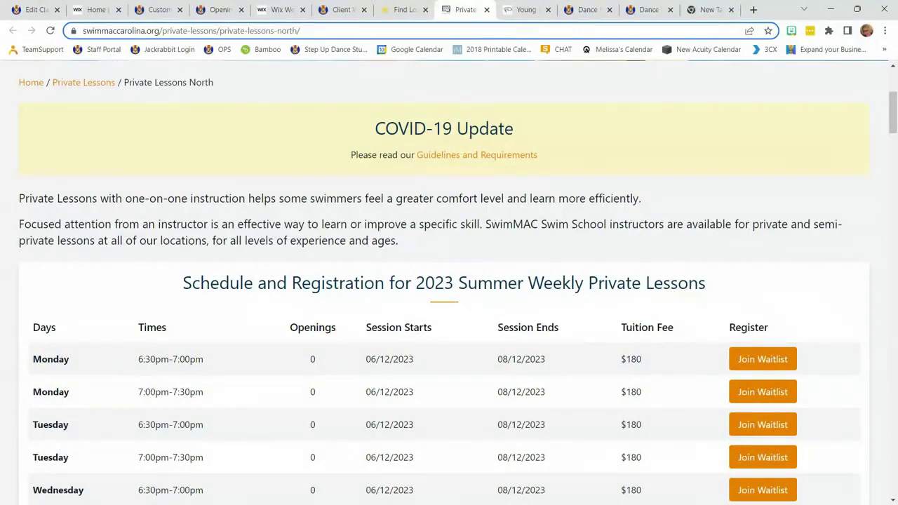
{"action": "scroll", "coordinate": [672, 266], "scroll_direction": "down", "scroll_amount": 2}
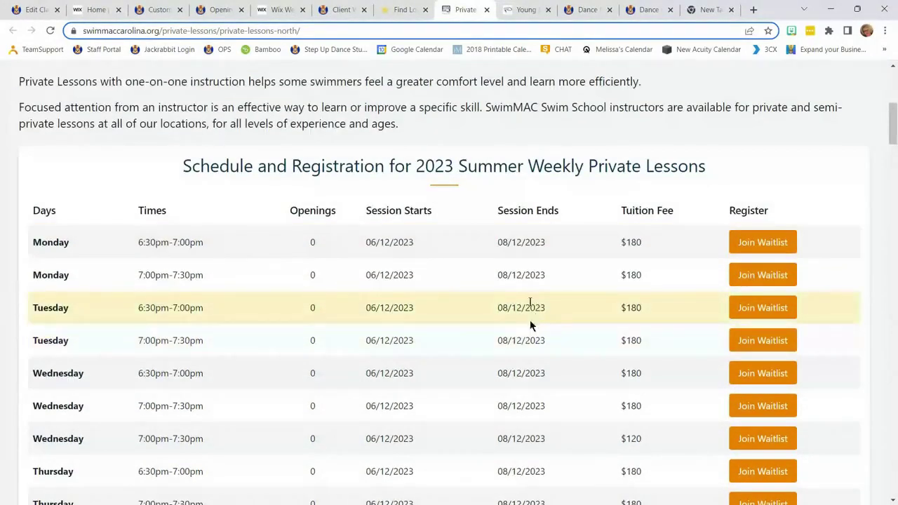
{"action": "scroll", "coordinate": [538, 327], "scroll_direction": "up", "scroll_amount": 4}
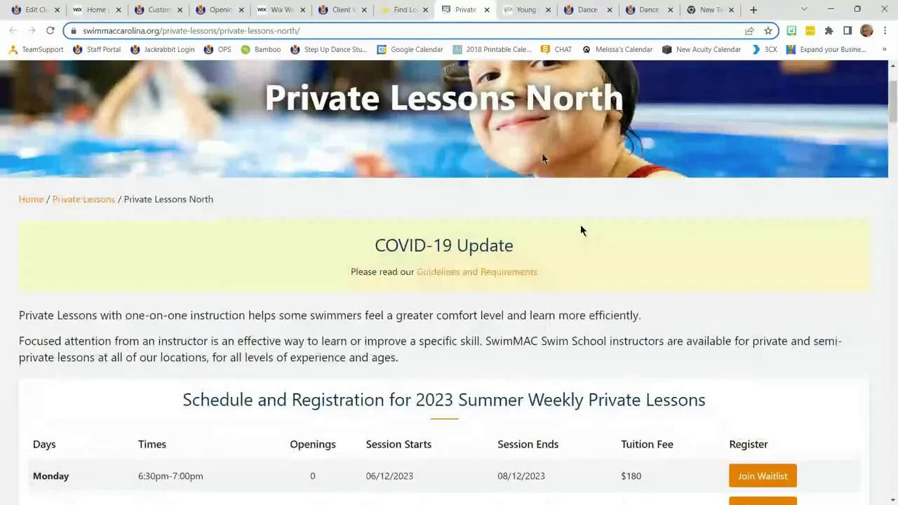
{"action": "scroll", "coordinate": [691, 227], "scroll_direction": "up", "scroll_amount": 2}
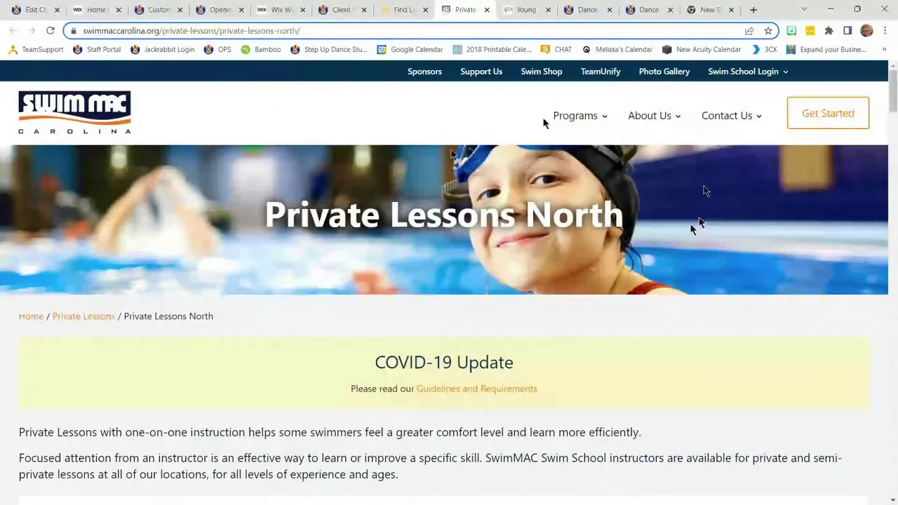
{"action": "scroll", "coordinate": [776, 367], "scroll_direction": "down", "scroll_amount": 3}
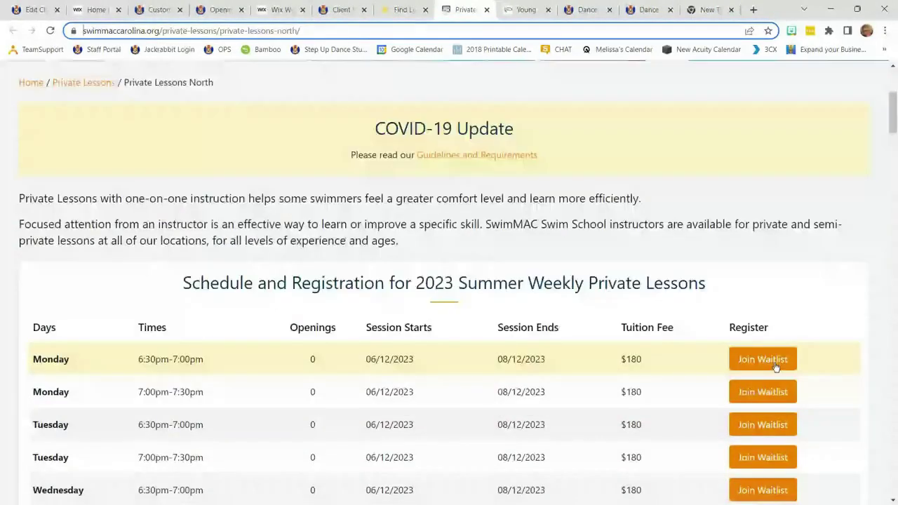
{"action": "left_click", "coordinate": [775, 367]}
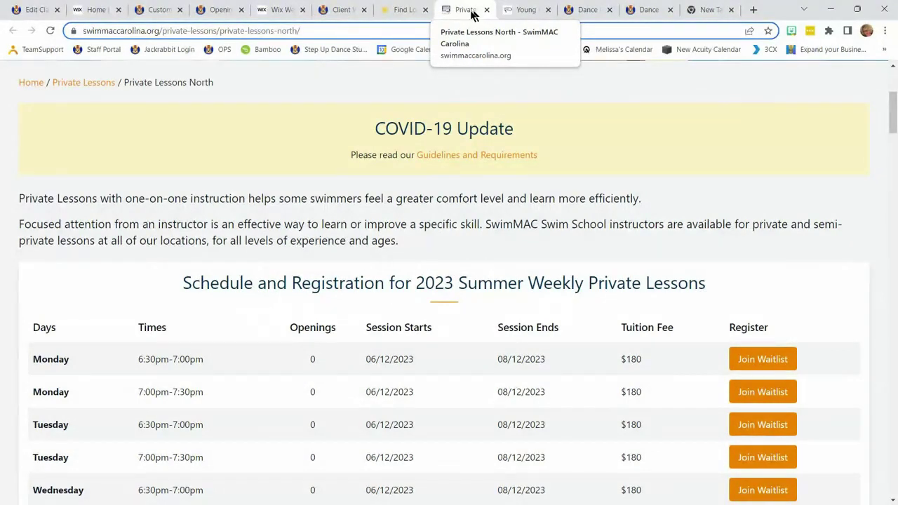
- Check the direct class openings page and the listings styling help article, and close the Drama Kids location finder page
{"action": "left_click", "coordinate": [223, 10]}
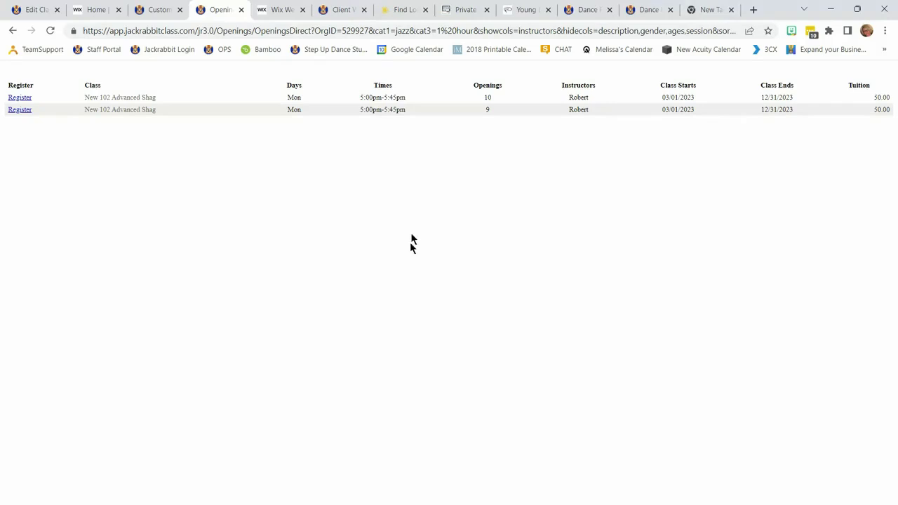
{"action": "left_click", "coordinate": [155, 13]}
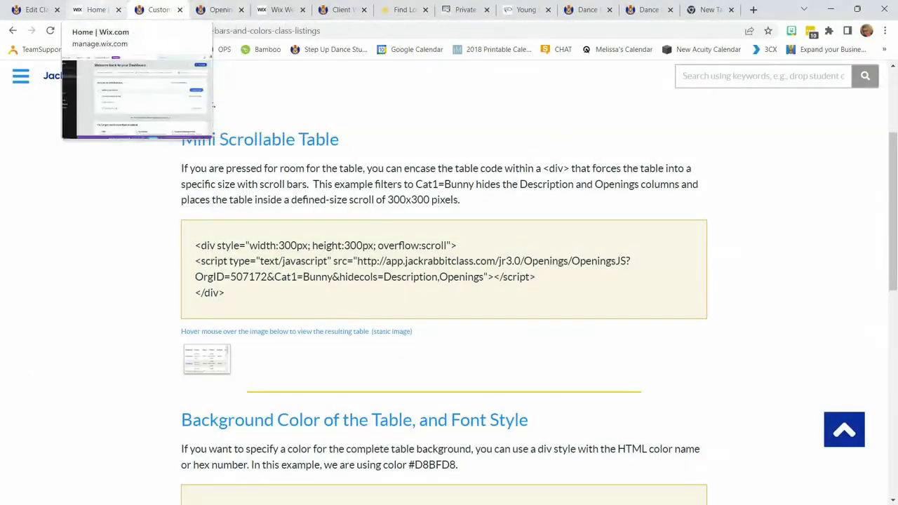
{"action": "left_click", "coordinate": [407, 10]}
{"action": "left_click", "coordinate": [425, 10]}
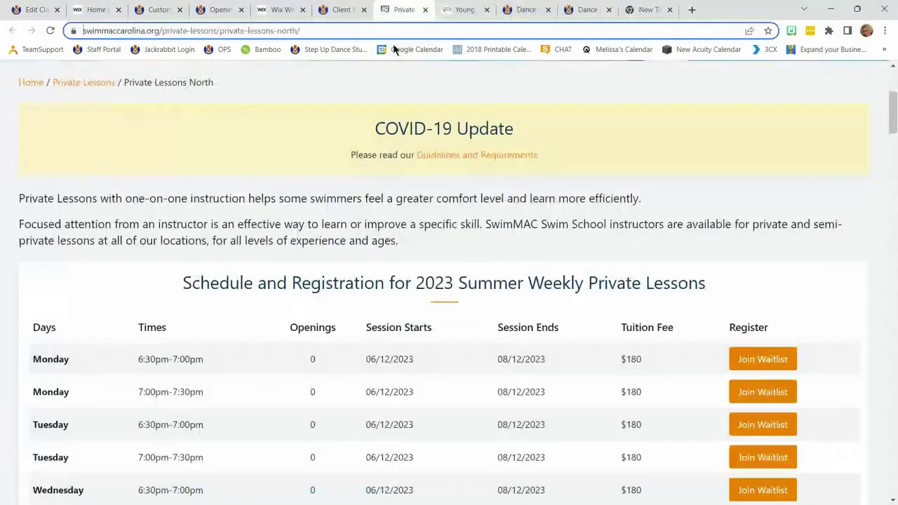
- Revisit Dance Place's Young Dancers class listings and its registration form
{"action": "left_click", "coordinate": [458, 10]}
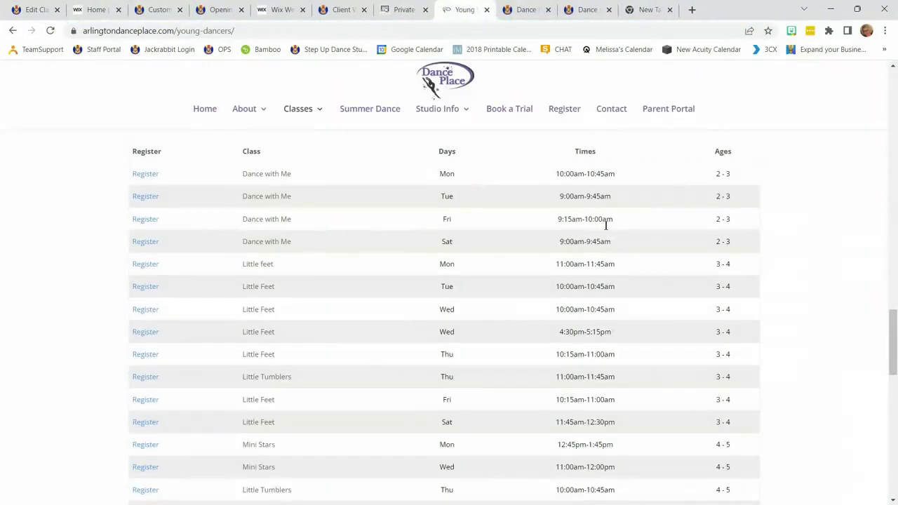
{"action": "scroll", "coordinate": [606, 224], "scroll_direction": "up", "scroll_amount": 3}
{"action": "left_click", "coordinate": [579, 12]}
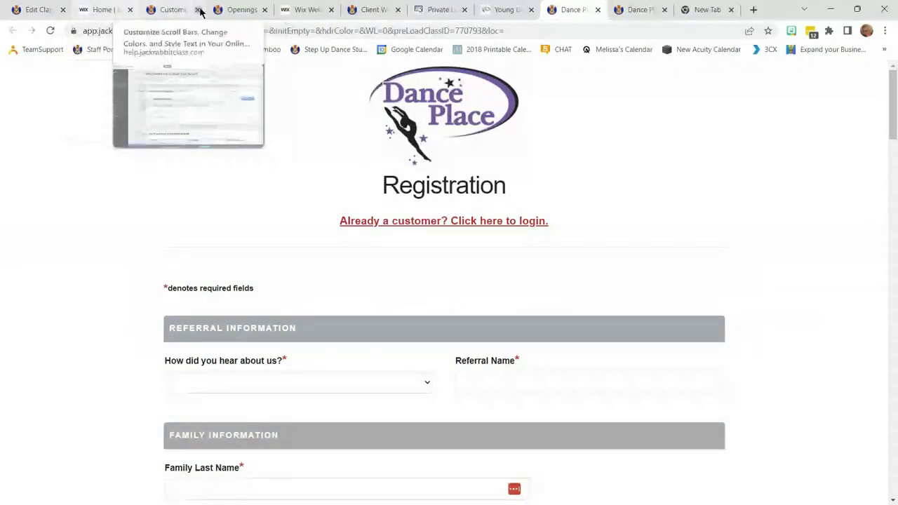
- Open the related Tricks for Query Strings article from the Jackrabbit help page on customizing scroll bars, colors and text
{"action": "left_click", "coordinate": [238, 10]}
{"action": "left_click", "coordinate": [172, 10]}
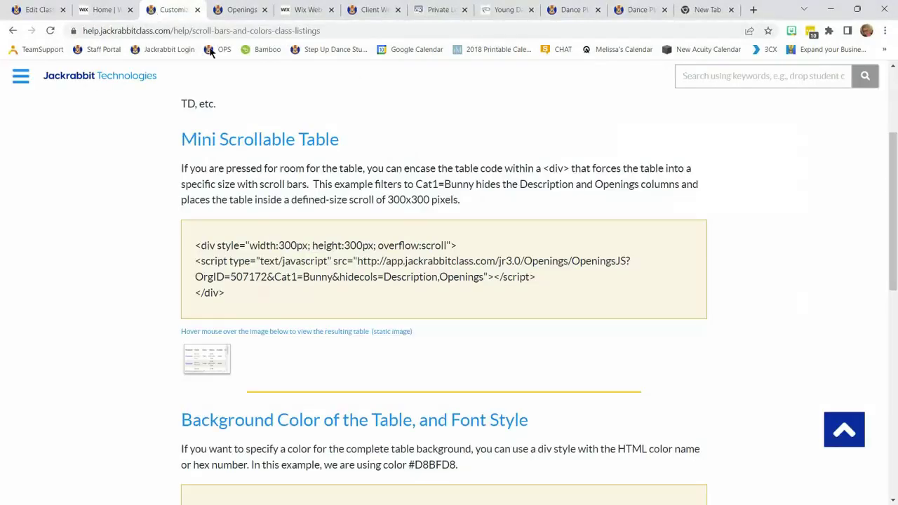
{"action": "scroll", "coordinate": [433, 281], "scroll_direction": "down", "scroll_amount": 8}
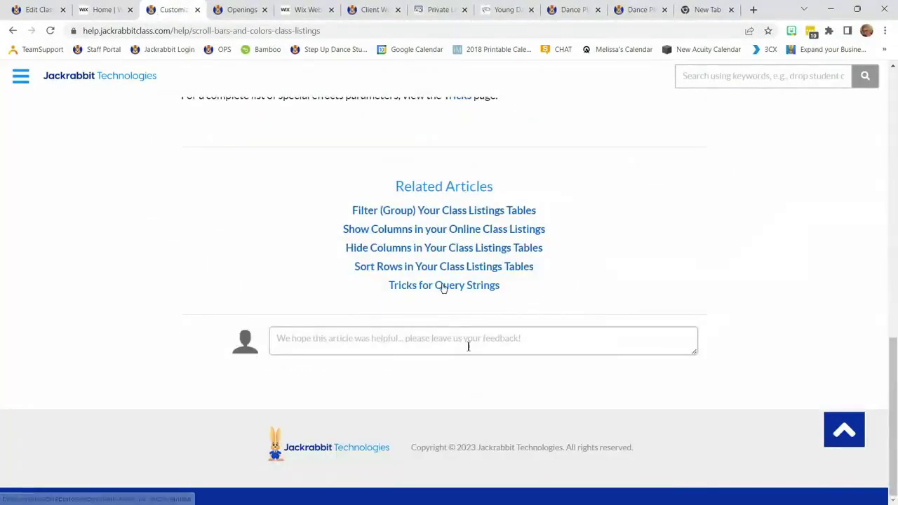
{"action": "left_click", "coordinate": [443, 286]}
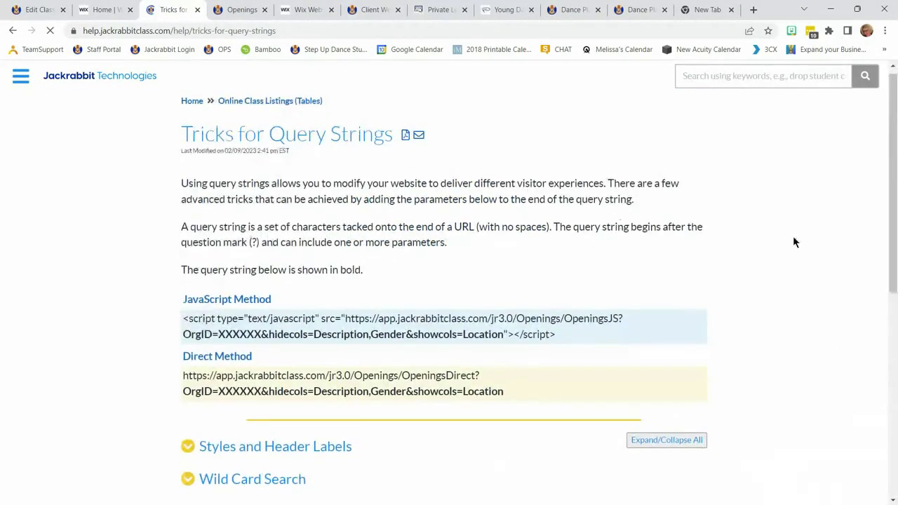
- Expand the Styles and Header Labels section of the Tricks for Query Strings article
{"action": "scroll", "coordinate": [793, 242], "scroll_direction": "down", "scroll_amount": 2}
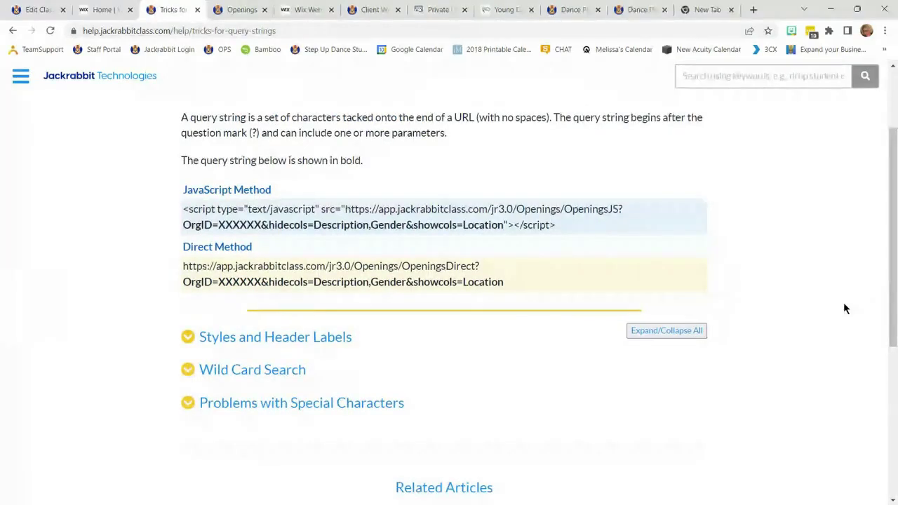
{"action": "scroll", "coordinate": [844, 305], "scroll_direction": "down", "scroll_amount": 4}
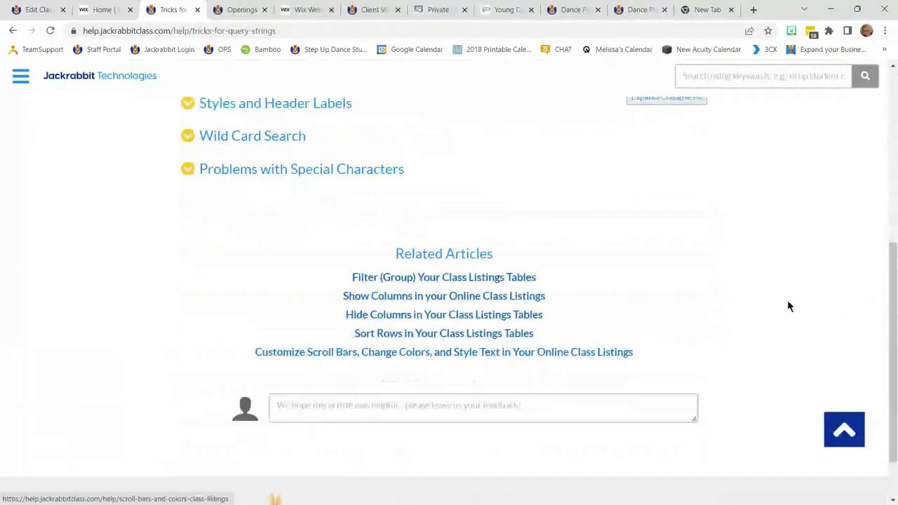
{"action": "scroll", "coordinate": [788, 300], "scroll_direction": "up", "scroll_amount": 3}
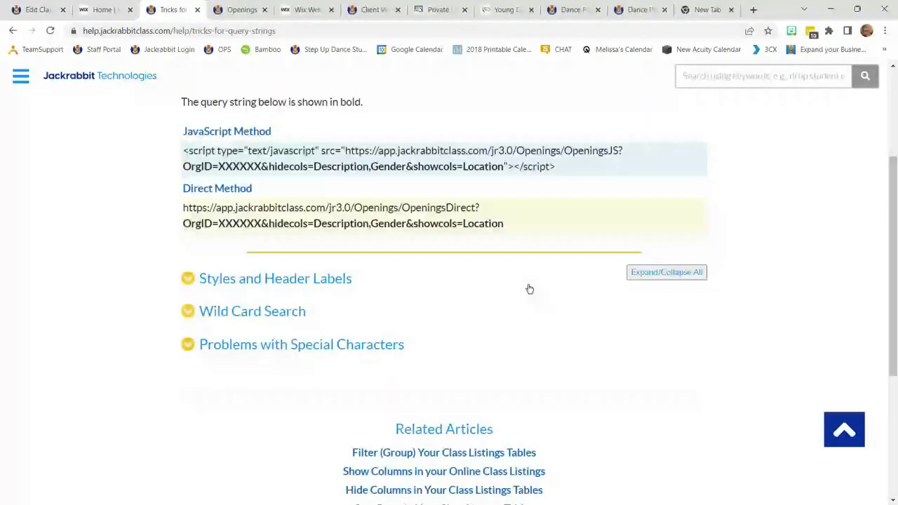
{"action": "left_click", "coordinate": [303, 280]}
{"action": "scroll", "coordinate": [638, 368], "scroll_direction": "down", "scroll_amount": 3}
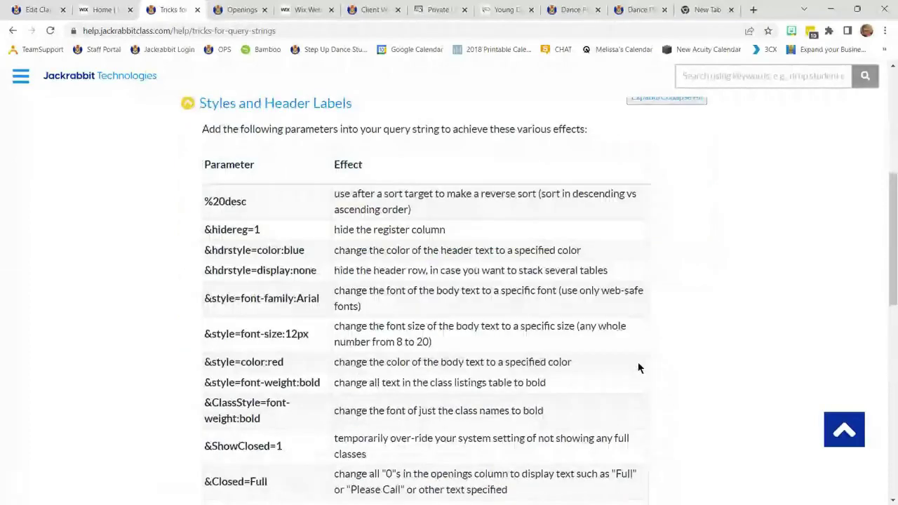
- Examine the Styles and Header Labels parameters, highlighting the replaceable text in &Closed=Full and reading the &ShowClosed=1 description
{"action": "scroll", "coordinate": [641, 361], "scroll_direction": "down", "scroll_amount": 2}
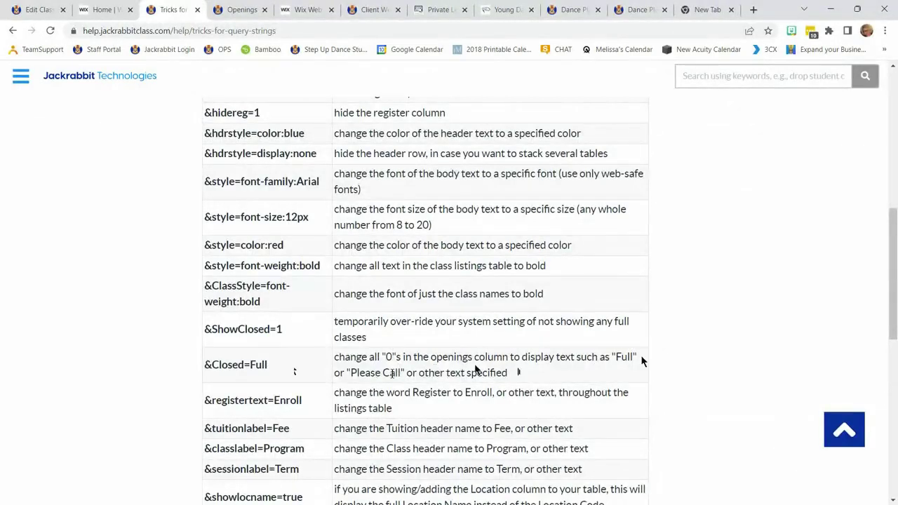
{"action": "left_click_drag", "start_coordinate": [402, 373], "coordinate": [351, 376]}
{"action": "left_click", "coordinate": [403, 384]}
{"action": "double_click", "coordinate": [266, 364]}
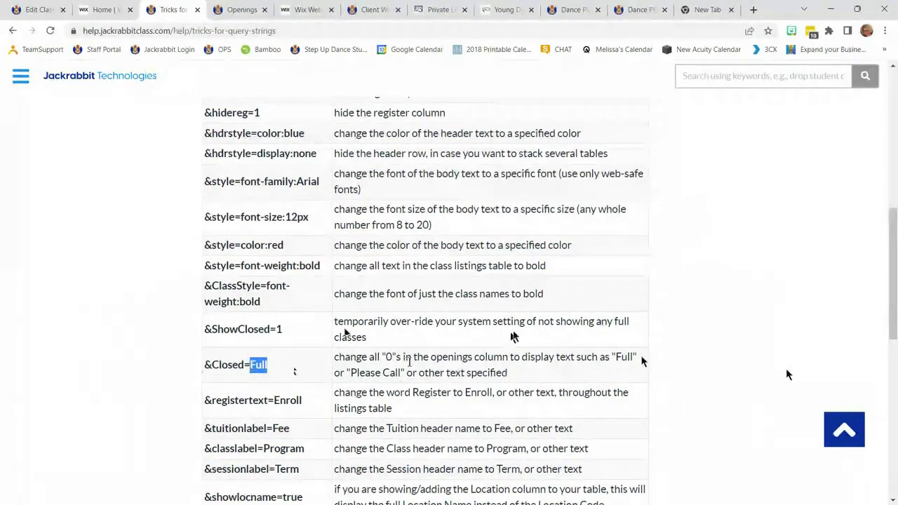
{"action": "left_click", "coordinate": [393, 321]}
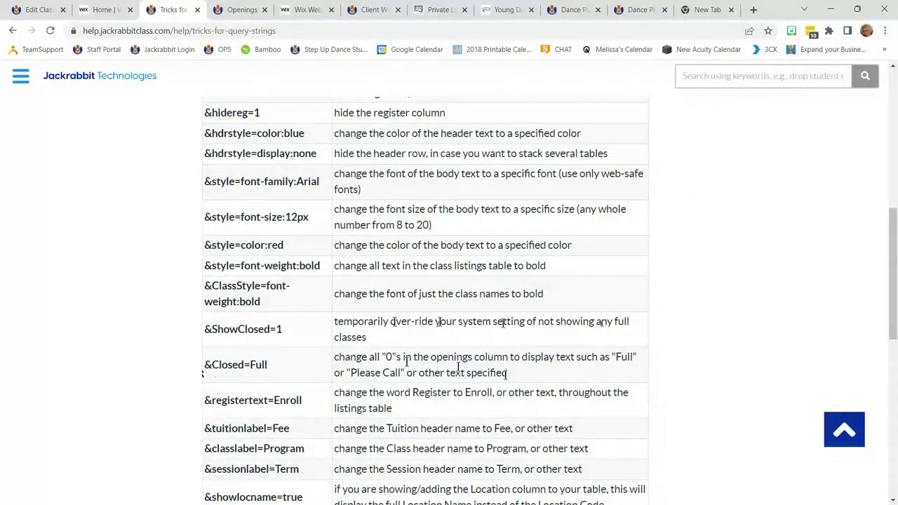
{"action": "scroll", "coordinate": [618, 310], "scroll_direction": "up", "scroll_amount": 1}
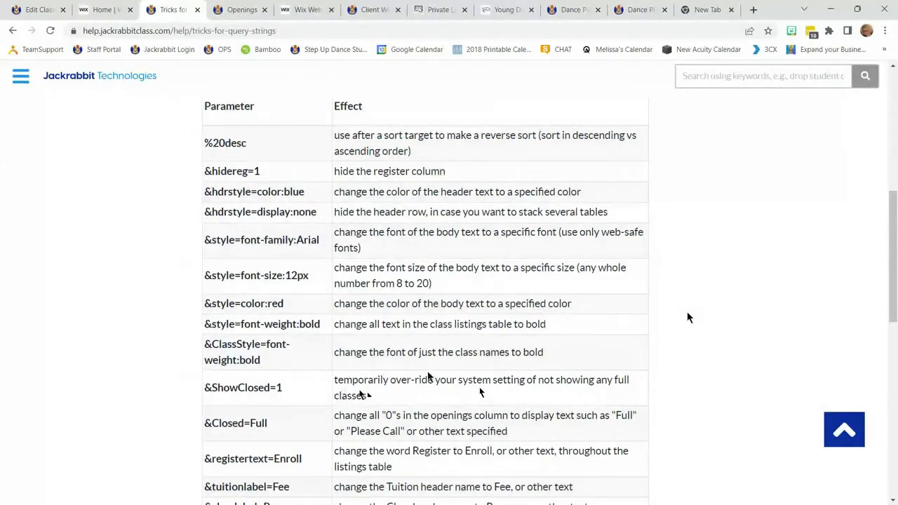
- Select the web address of the Tricks for Query Strings article and switch to another window
{"action": "scroll", "coordinate": [444, 348], "scroll_direction": "up", "scroll_amount": 6}
{"action": "left_click", "coordinate": [190, 30]}
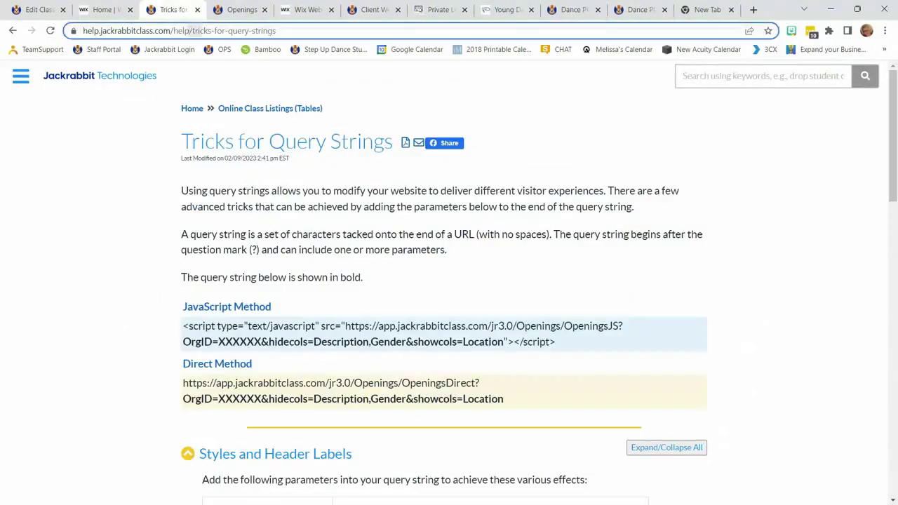
{"action": "key", "text": "alt+Tab"}
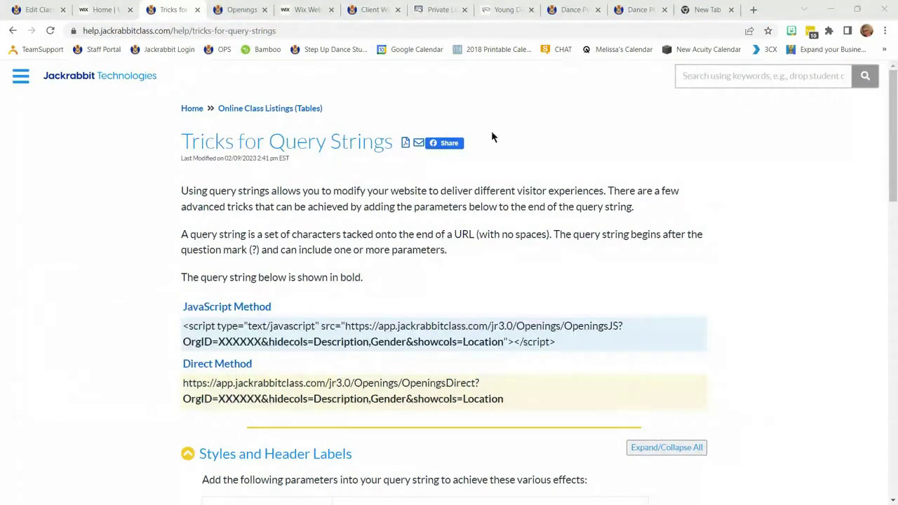
- View the direct class openings page, and return to SwimMAC Carolina's Private Lessons North schedule
{"action": "left_click", "coordinate": [242, 10]}
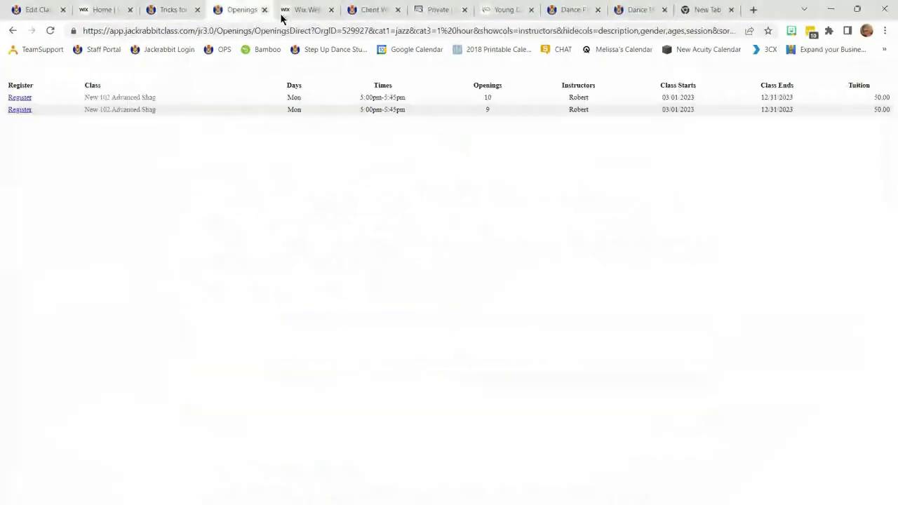
{"action": "left_click", "coordinate": [438, 10]}
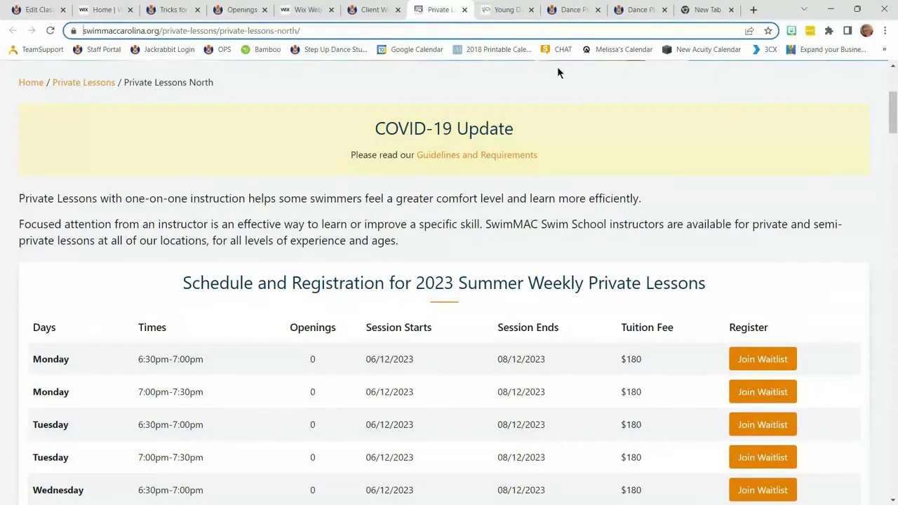
{"action": "left_click", "coordinate": [373, 84]}
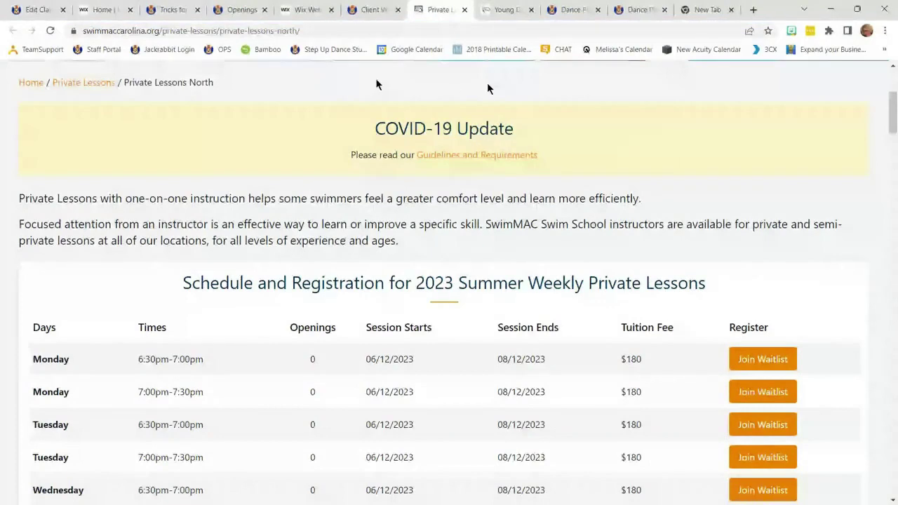
- Search the Jackrabbit help center for "tricks", open the Tricks for Query Strings article and look over its sections
{"action": "left_click", "coordinate": [172, 9]}
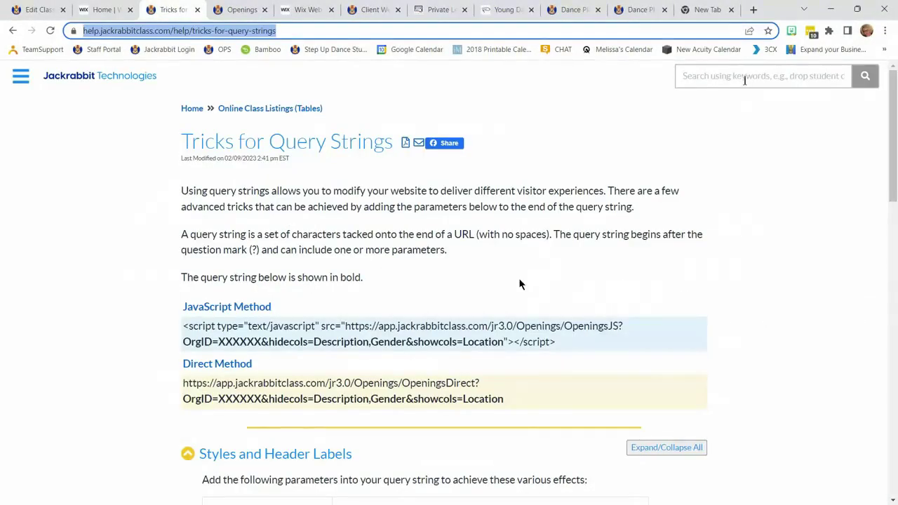
{"action": "left_click", "coordinate": [744, 79]}
{"action": "type", "text": "tricks"}
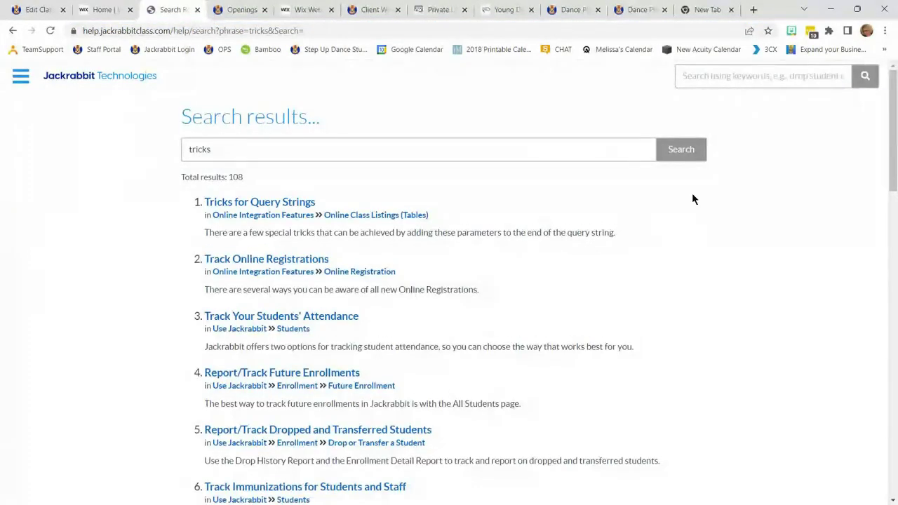
{"action": "left_click", "coordinate": [253, 204]}
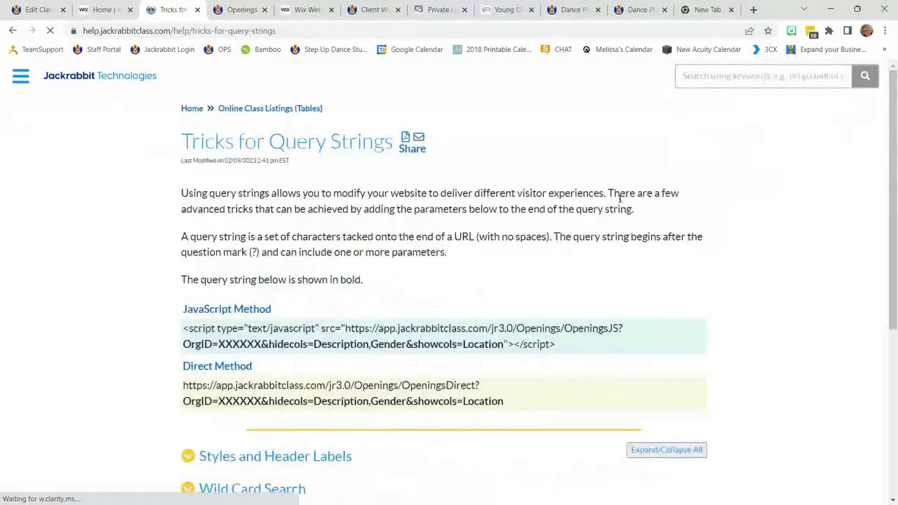
{"action": "scroll", "coordinate": [503, 349], "scroll_direction": "down", "scroll_amount": 4}
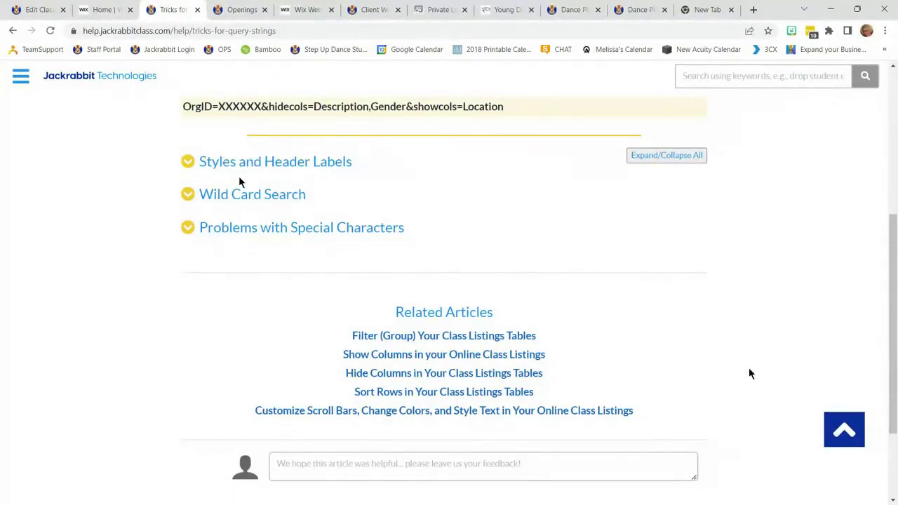
{"action": "scroll", "coordinate": [772, 370], "scroll_direction": "up", "scroll_amount": 4}
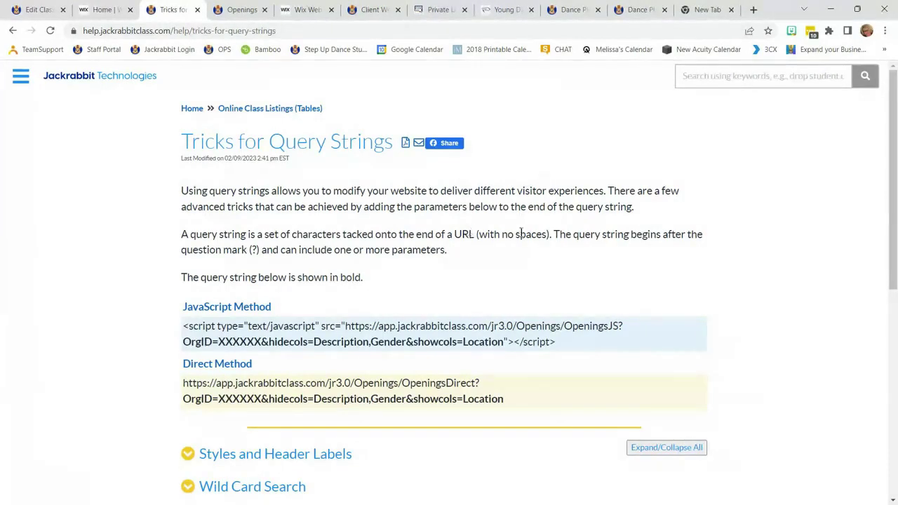
- Expand the Styles and Header Labels section and look through its query string parameters down to &Cat1
{"action": "scroll", "coordinate": [519, 238], "scroll_direction": "down", "scroll_amount": 2}
{"action": "left_click", "coordinate": [336, 338]}
{"action": "scroll", "coordinate": [621, 386], "scroll_direction": "down", "scroll_amount": 8}
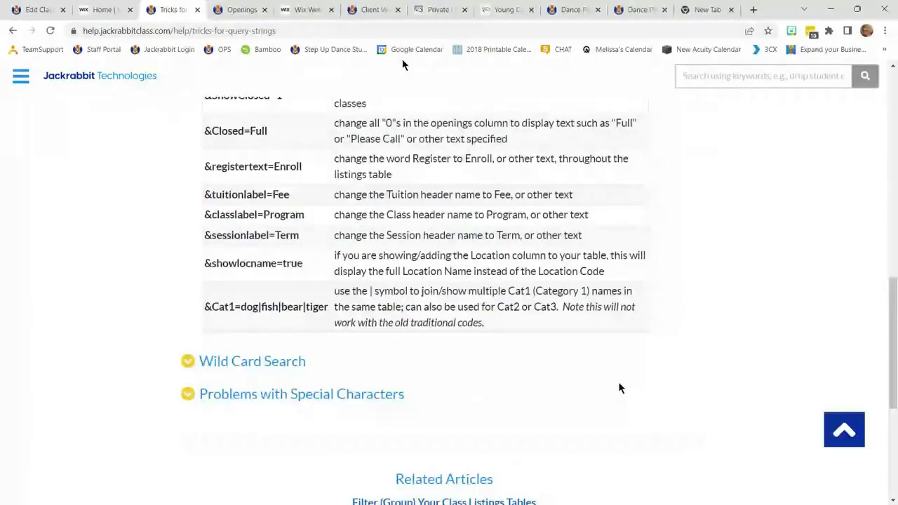
- Expand the article's Problems with Special Characters section and read its table of HTML replacement codes
{"action": "left_click", "coordinate": [106, 11]}
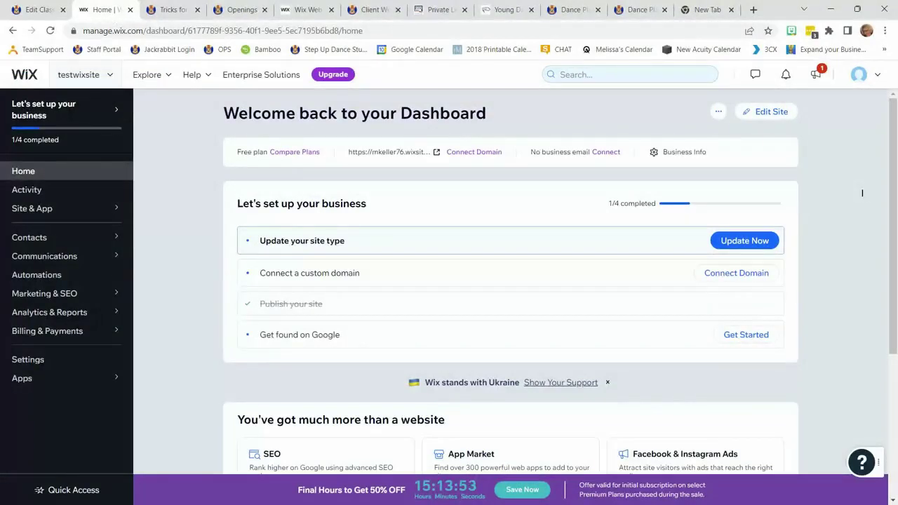
{"action": "key", "text": "ctrl+Tab"}
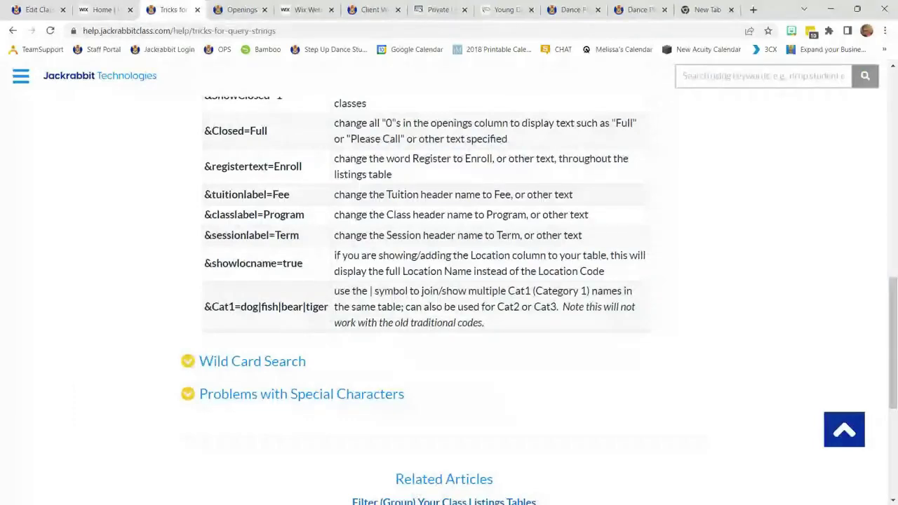
{"action": "left_click", "coordinate": [302, 394]}
{"action": "scroll", "coordinate": [625, 408], "scroll_direction": "down", "scroll_amount": 4}
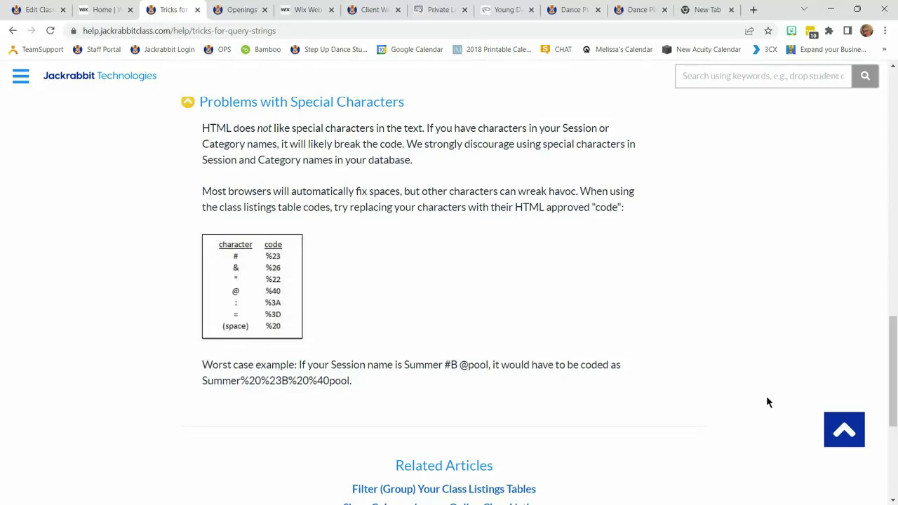
{"action": "left_click", "coordinate": [35, 10]}
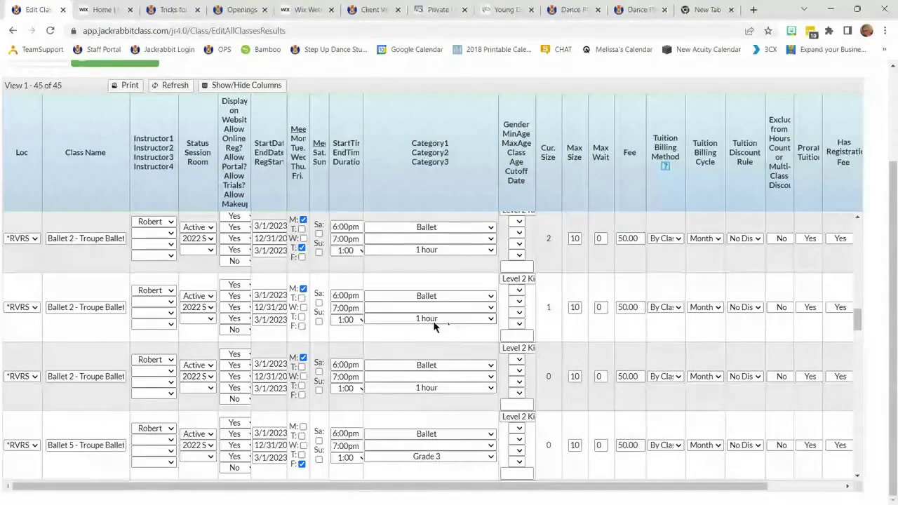
{"action": "left_click", "coordinate": [171, 10]}
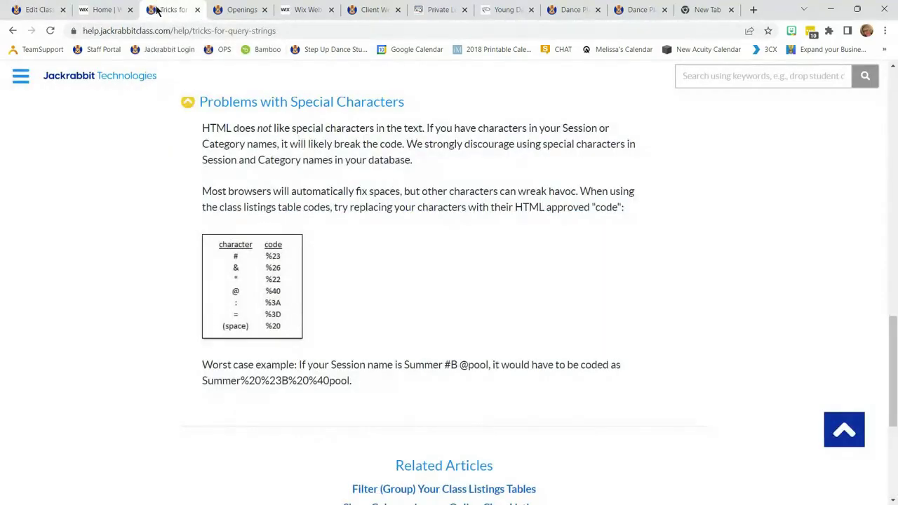
- In the Edit Classes grid, set the maximum size of the Monday Ballet 2 - Troupe Ballet class with one enrolled student to 15
{"action": "left_click", "coordinate": [24, 9]}
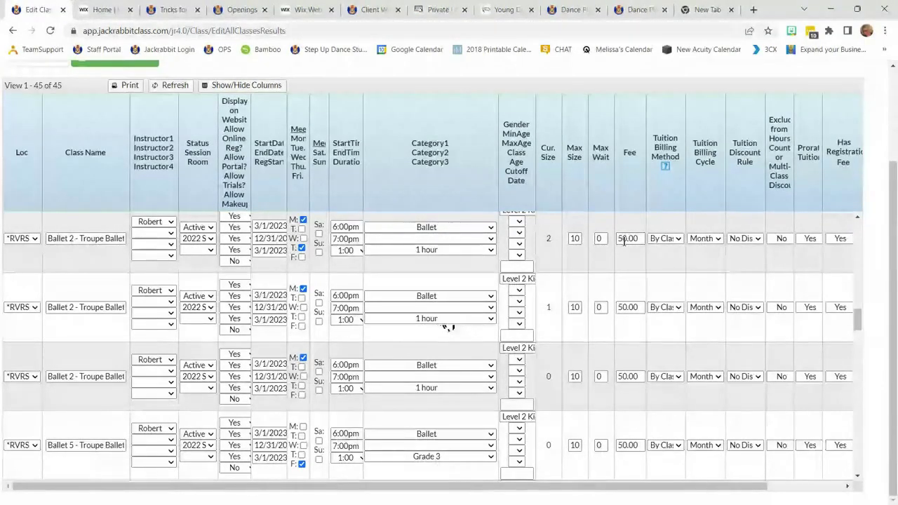
{"action": "double_click", "coordinate": [575, 307]}
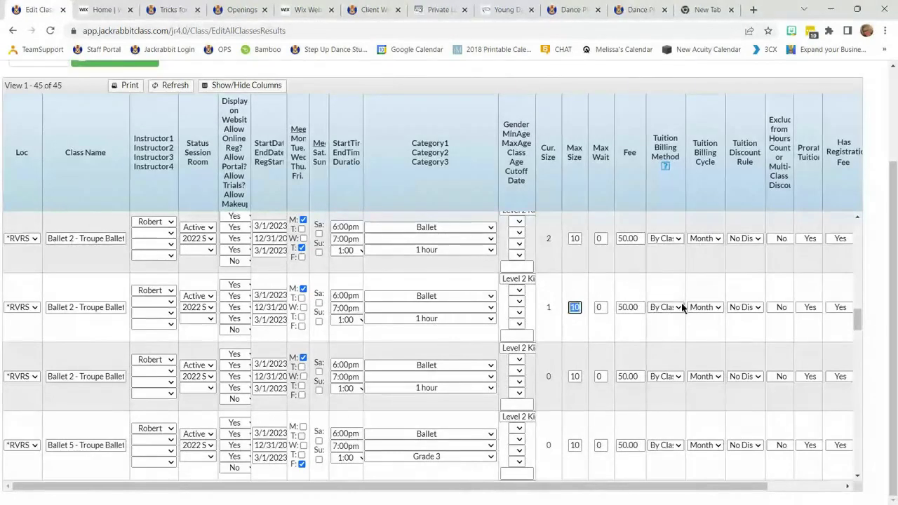
{"action": "type", "text": "15"}
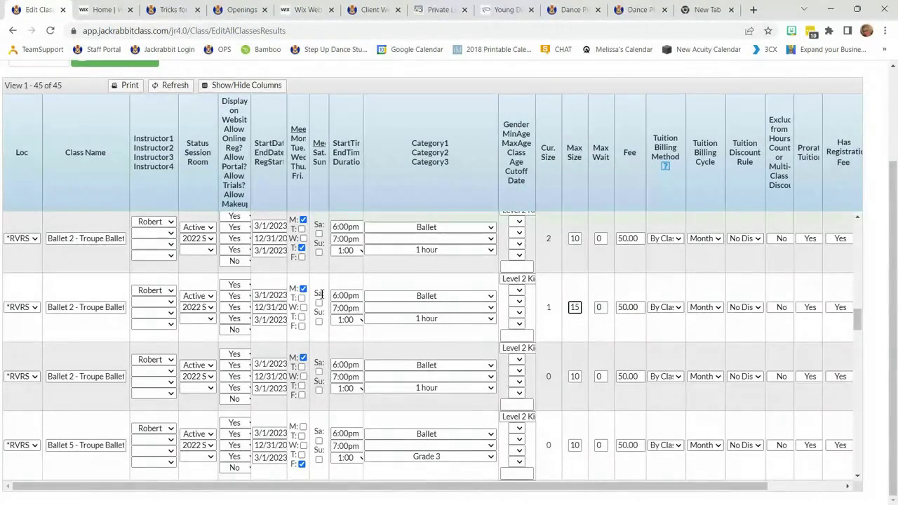
{"action": "double_click", "coordinate": [574, 306]}
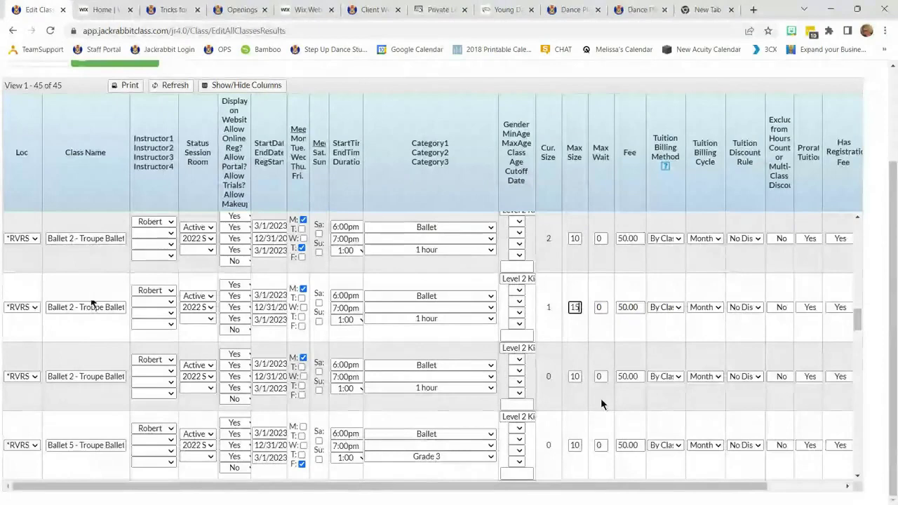
{"action": "key", "text": "Return"}
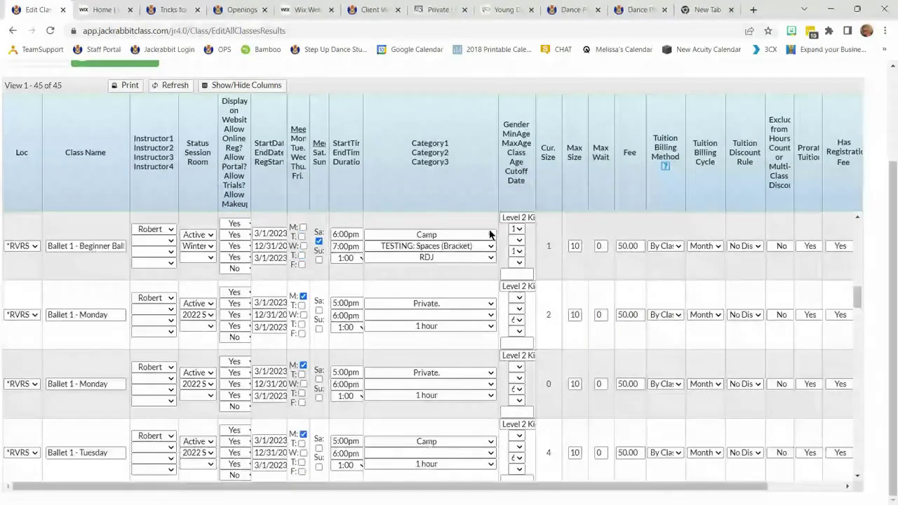
{"action": "scroll", "coordinate": [597, 240], "scroll_direction": "up", "scroll_amount": 1}
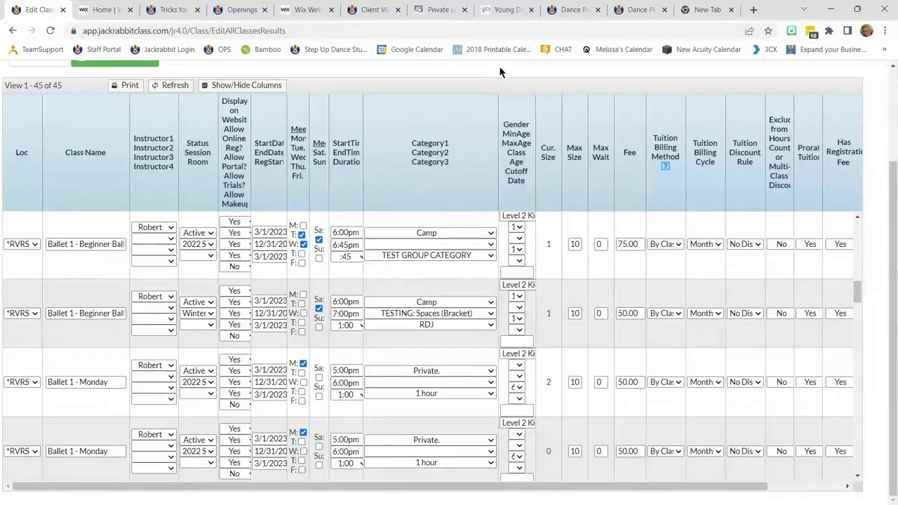
- Review the special characters example and related articles in the query strings help, and return to the Edit Classes grid
{"action": "left_click", "coordinate": [169, 9]}
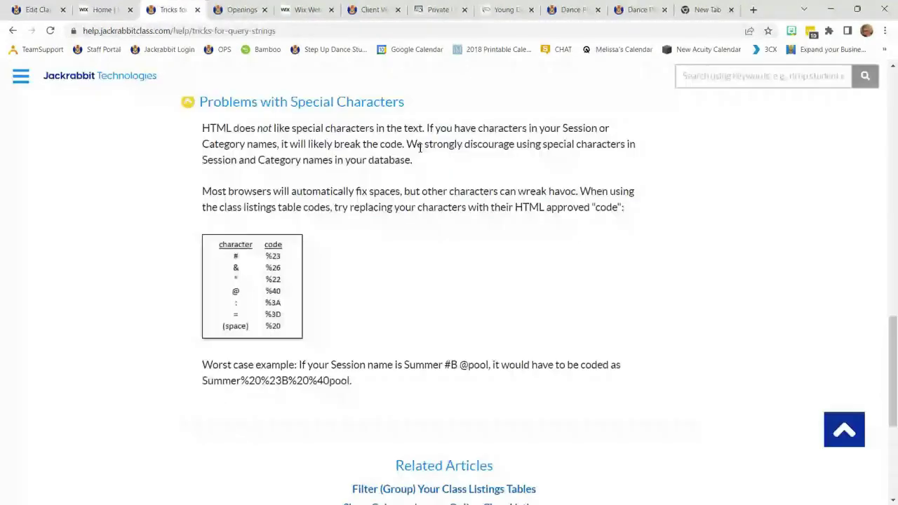
{"action": "scroll", "coordinate": [491, 277], "scroll_direction": "down", "scroll_amount": 3}
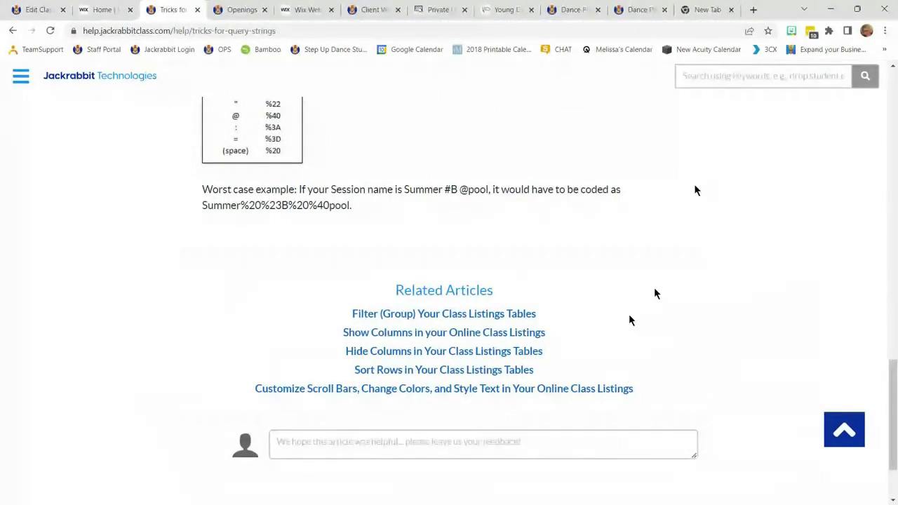
{"action": "left_click", "coordinate": [43, 9]}
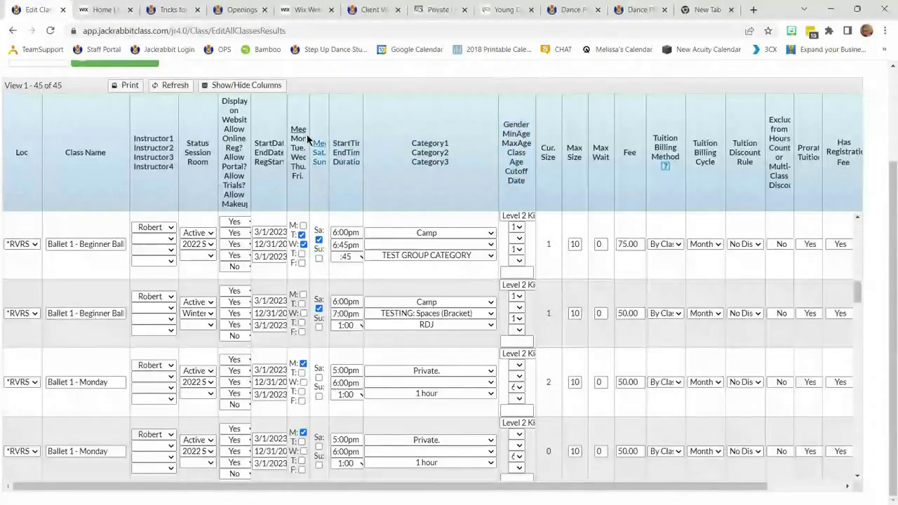
- Widen the start/end date column and the Display on Website column of the Edit Classes grid so their contents are fully readable
{"action": "left_click_drag", "start_coordinate": [287, 133], "coordinate": [319, 155]}
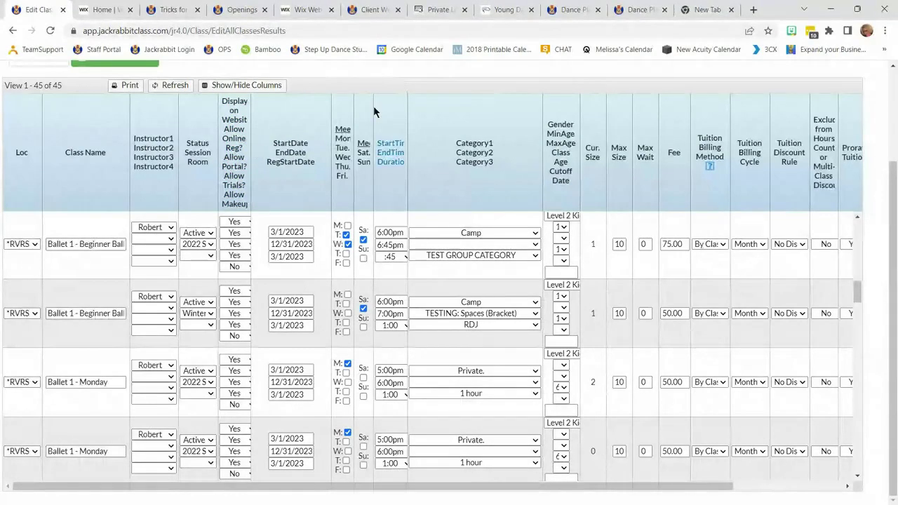
{"action": "scroll", "coordinate": [252, 151], "scroll_direction": "up", "scroll_amount": 1}
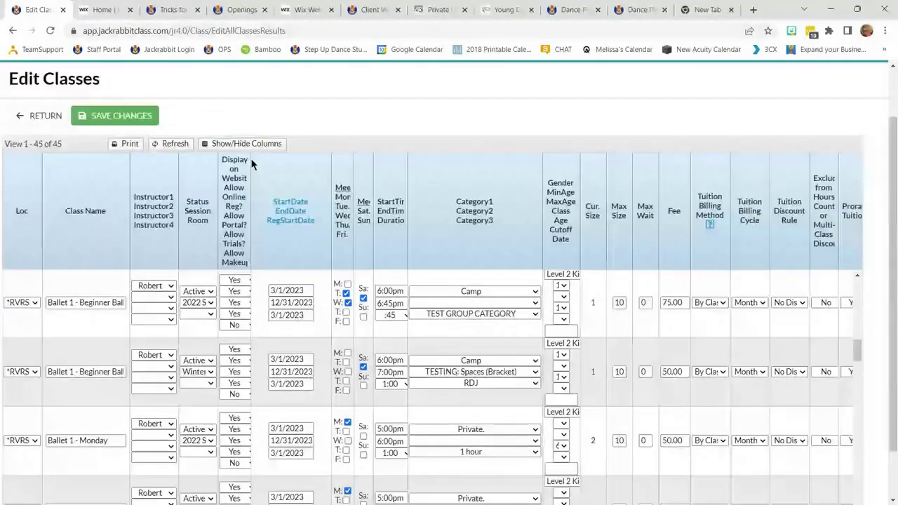
{"action": "scroll", "coordinate": [153, 84], "scroll_direction": "up", "scroll_amount": 1}
{"action": "mouse_move", "coordinate": [163, 112]}
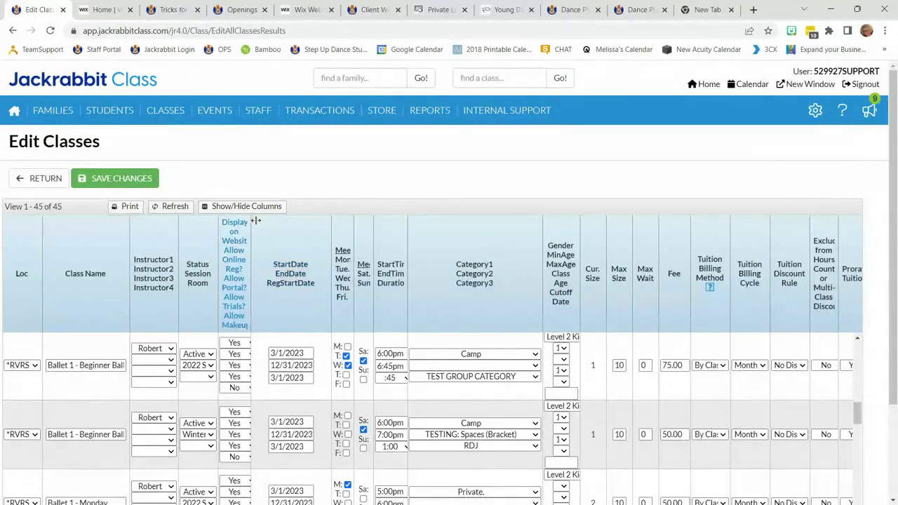
{"action": "left_click_drag", "start_coordinate": [255, 221], "coordinate": [302, 221]}
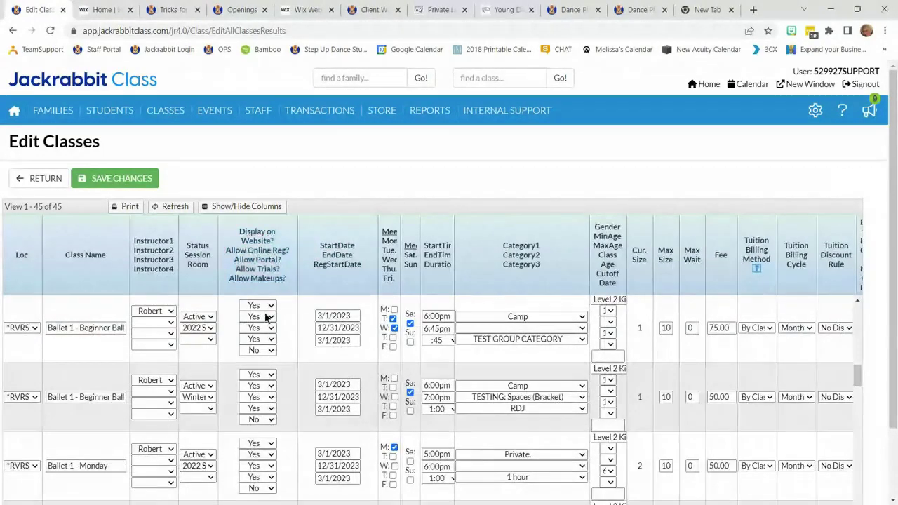
{"action": "scroll", "coordinate": [288, 329], "scroll_direction": "up", "scroll_amount": 10}
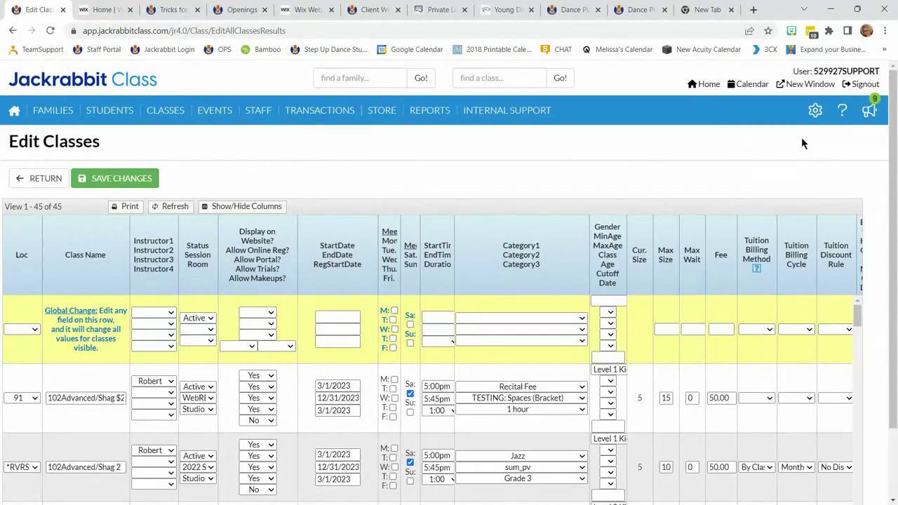
- Open the Settings section of the Online Registration Settings
{"action": "left_click", "coordinate": [814, 110]}
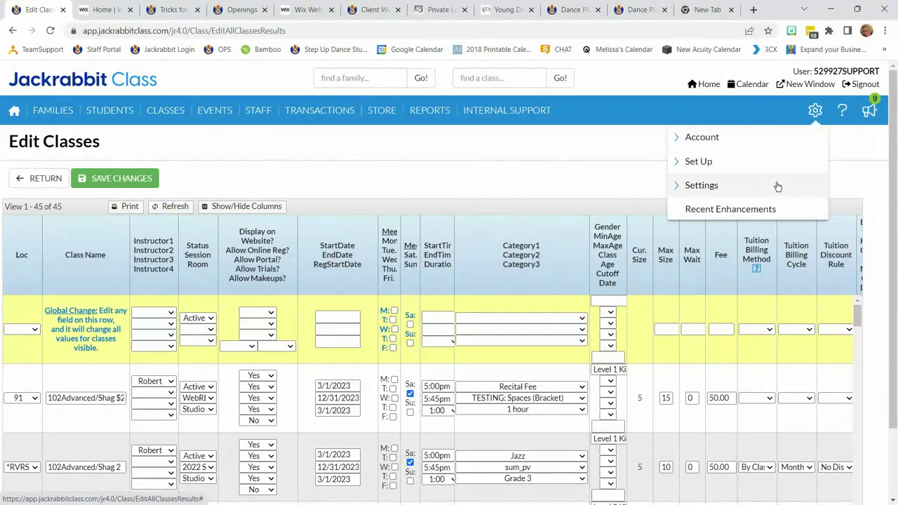
{"action": "left_click", "coordinate": [777, 185]}
{"action": "left_click", "coordinate": [505, 94]}
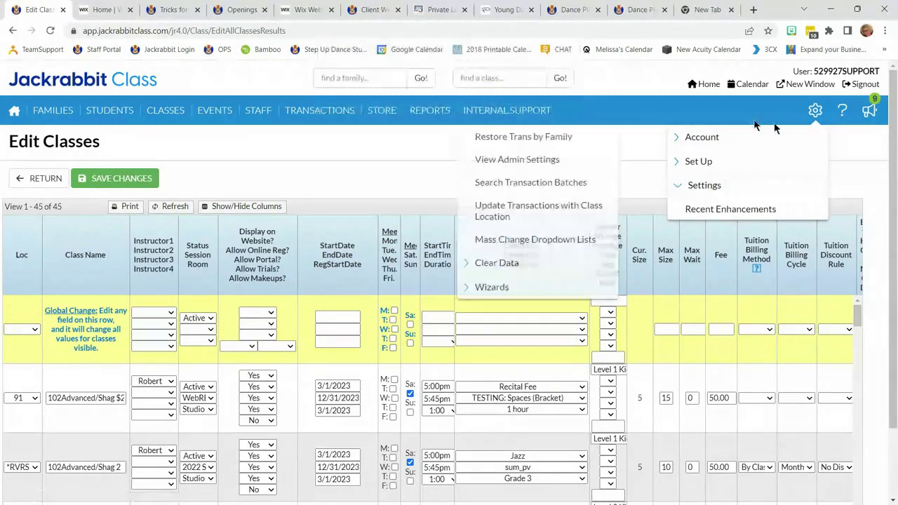
{"action": "left_click", "coordinate": [813, 110]}
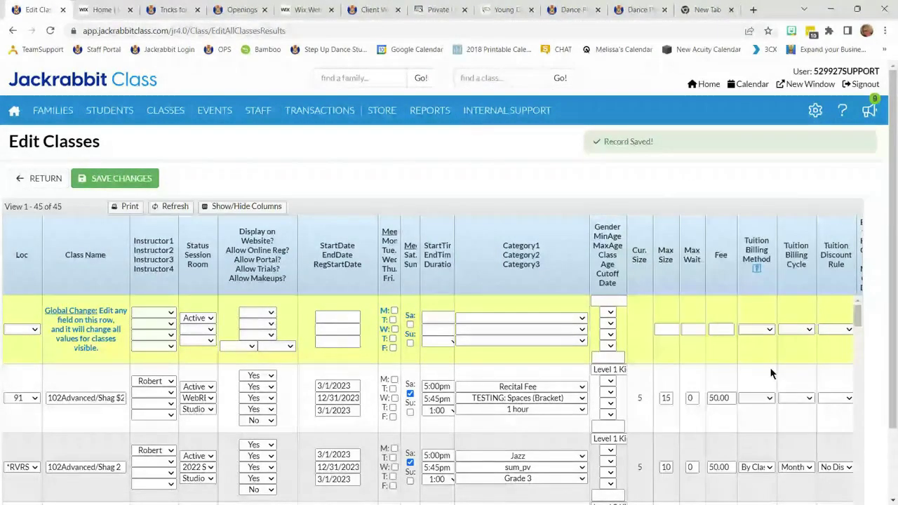
{"action": "mouse_move", "coordinate": [813, 111]}
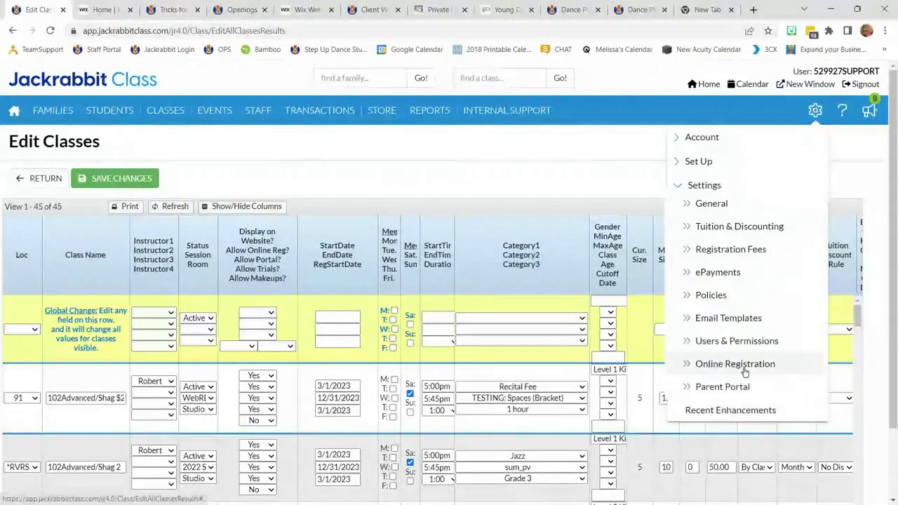
{"action": "left_click", "coordinate": [745, 370]}
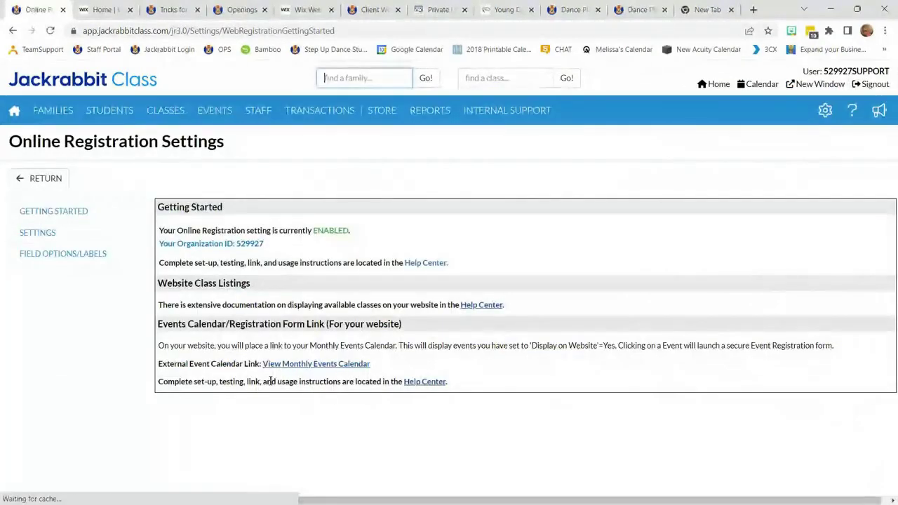
{"action": "left_click", "coordinate": [37, 232]}
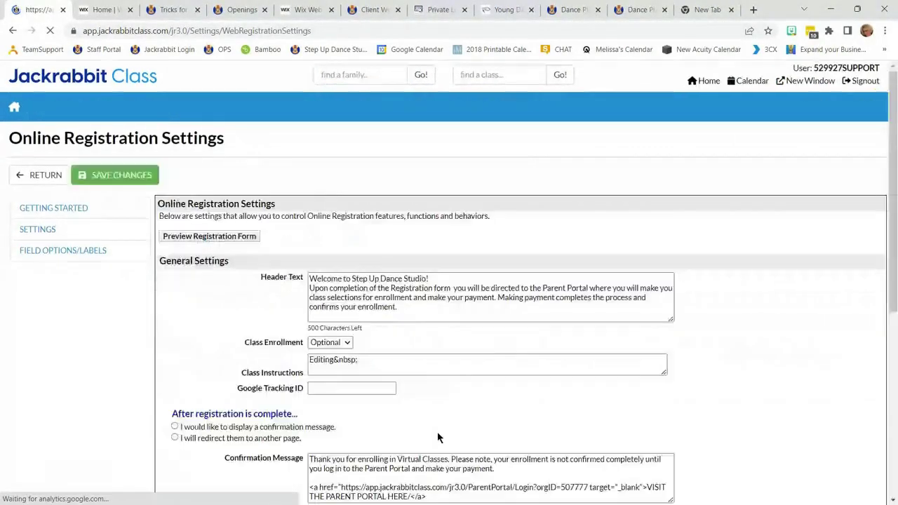
- Examine the class information, Class Search Settings and Class Listings Tables options in the Online Registration Settings
{"action": "scroll", "coordinate": [491, 421], "scroll_direction": "down", "scroll_amount": 8}
{"action": "scroll", "coordinate": [586, 418], "scroll_direction": "down", "scroll_amount": 3}
{"action": "scroll", "coordinate": [611, 418], "scroll_direction": "up", "scroll_amount": 5}
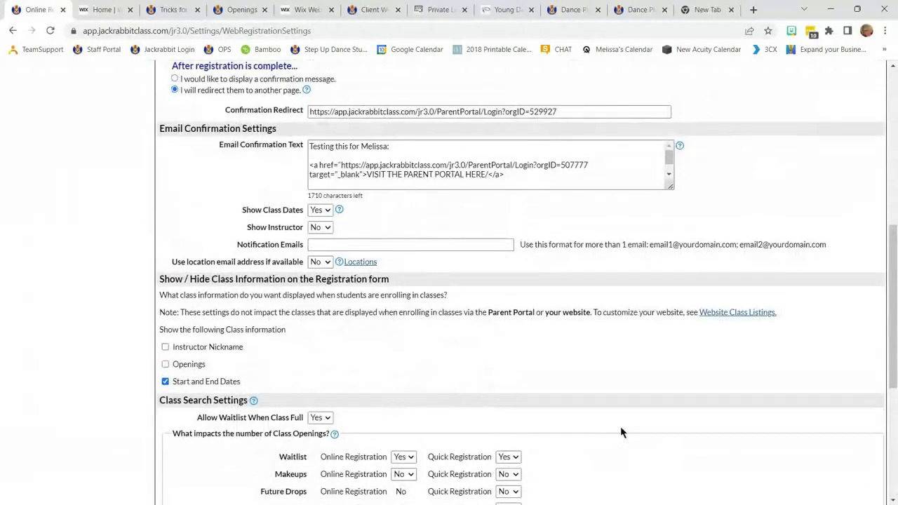
{"action": "scroll", "coordinate": [573, 382], "scroll_direction": "down", "scroll_amount": 4}
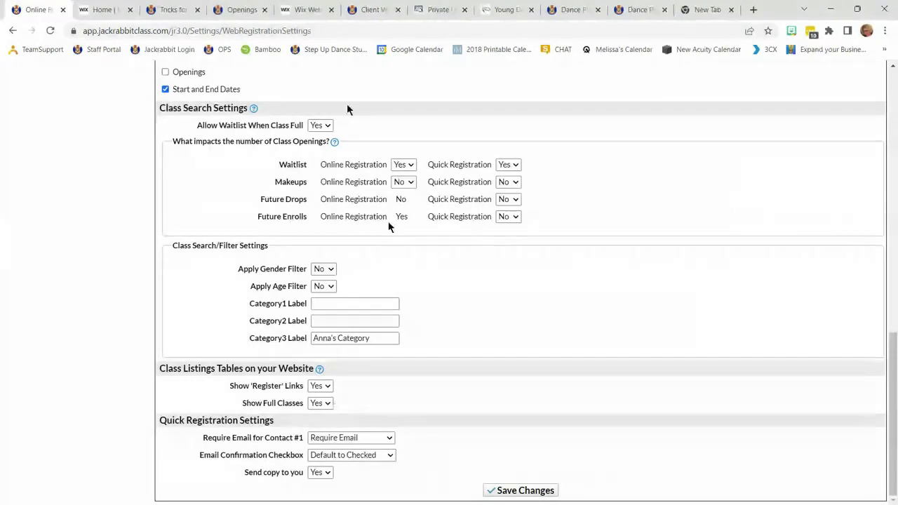
{"action": "mouse_move", "coordinate": [314, 128]}
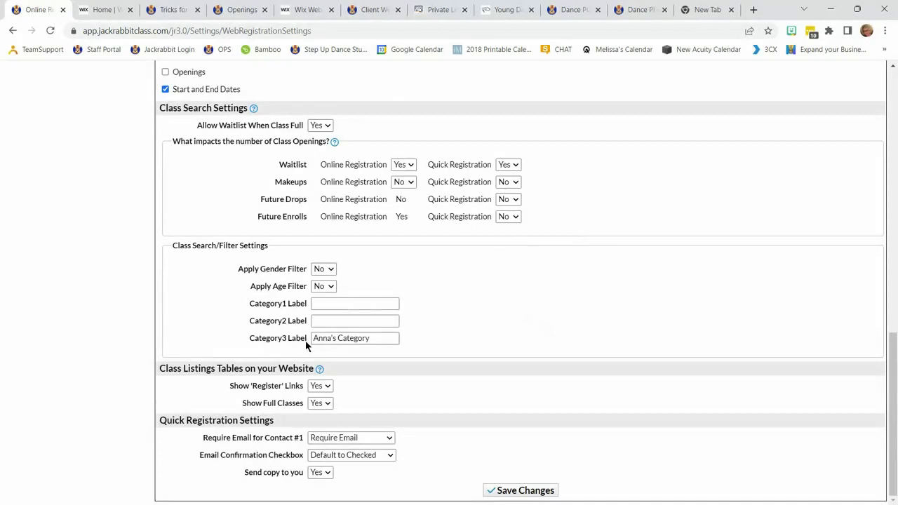
{"action": "scroll", "coordinate": [547, 378], "scroll_direction": "up", "scroll_amount": 3}
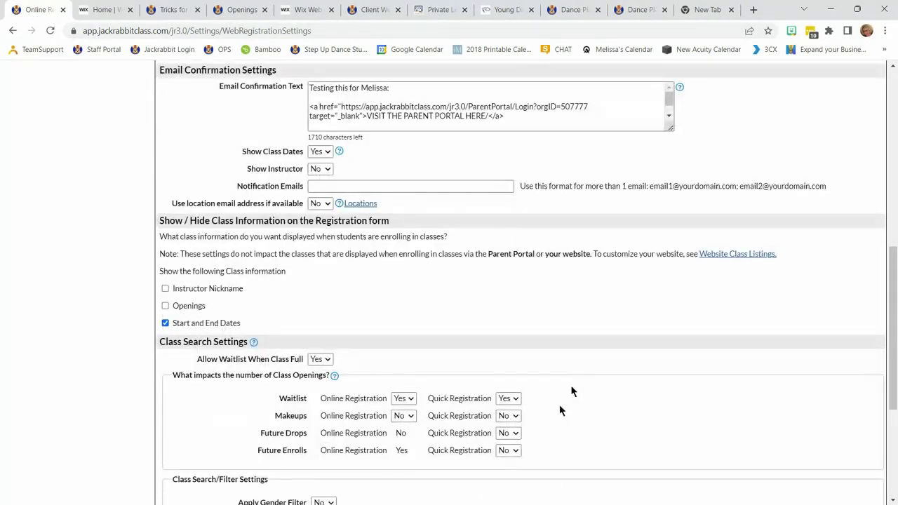
- Leave the Online Registration Settings and return to the beginning of the Tricks for Query Strings help article
{"action": "scroll", "coordinate": [559, 407], "scroll_direction": "up", "scroll_amount": 4}
{"action": "scroll", "coordinate": [600, 366], "scroll_direction": "up", "scroll_amount": 3}
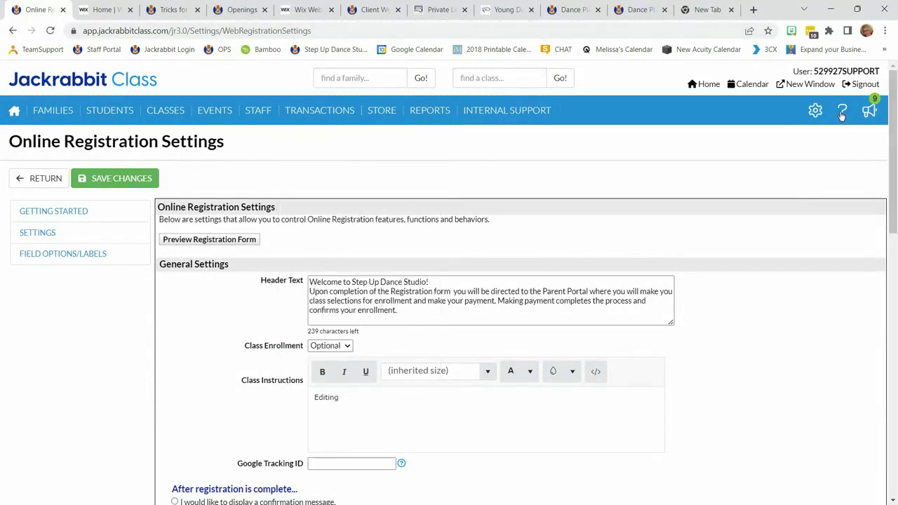
{"action": "left_click", "coordinate": [202, 6]}
{"action": "scroll", "coordinate": [568, 361], "scroll_direction": "down", "scroll_amount": 2}
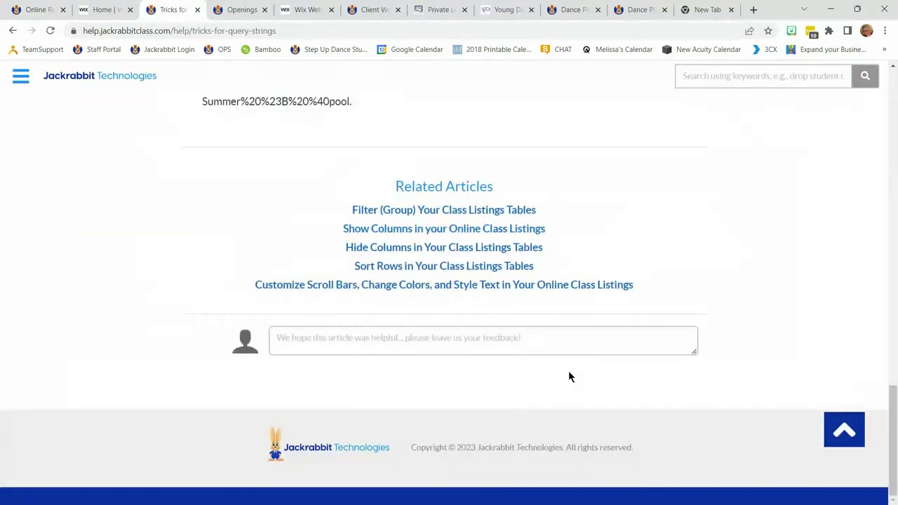
{"action": "scroll", "coordinate": [567, 386], "scroll_direction": "up", "scroll_amount": 10}
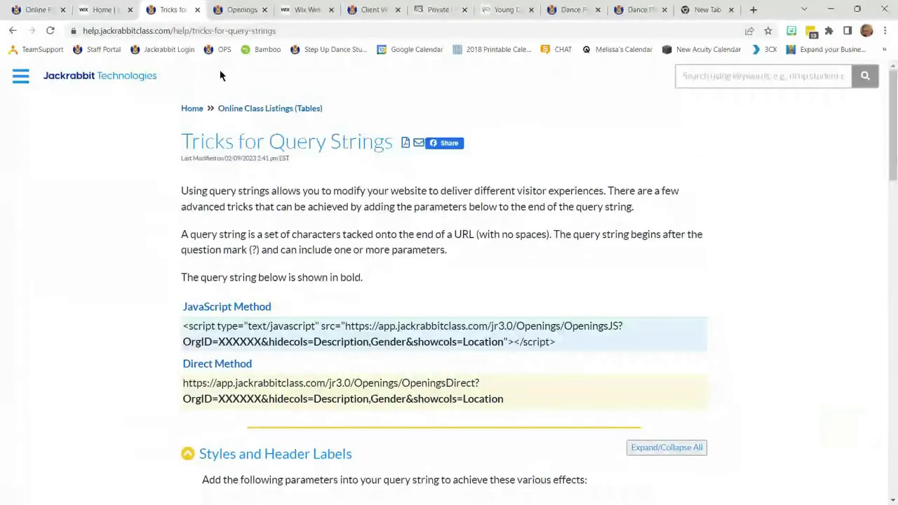
- Close the Openings page and go back to the Tricks for Query Strings help article
{"action": "left_click", "coordinate": [238, 9]}
{"action": "left_click", "coordinate": [264, 9]}
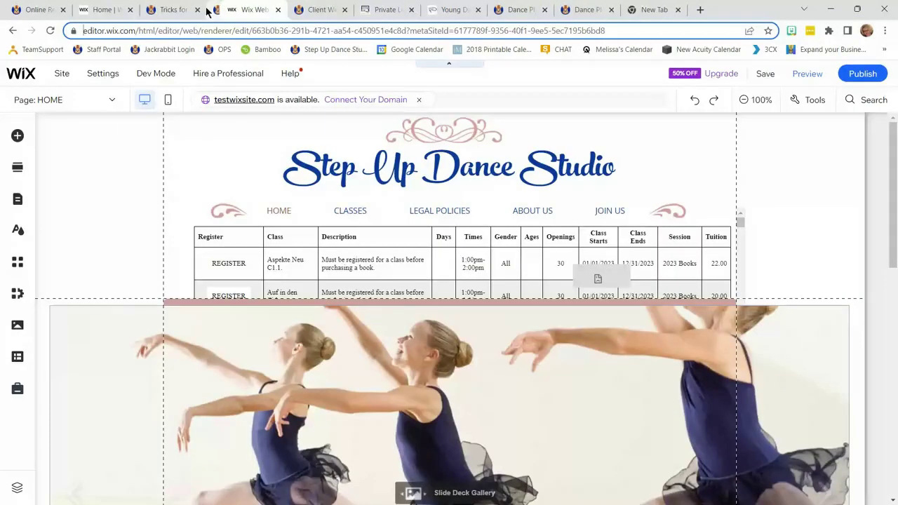
{"action": "left_click", "coordinate": [204, 10]}
- Search the Jackrabbit help center for "web integration"
{"action": "left_click", "coordinate": [769, 75]}
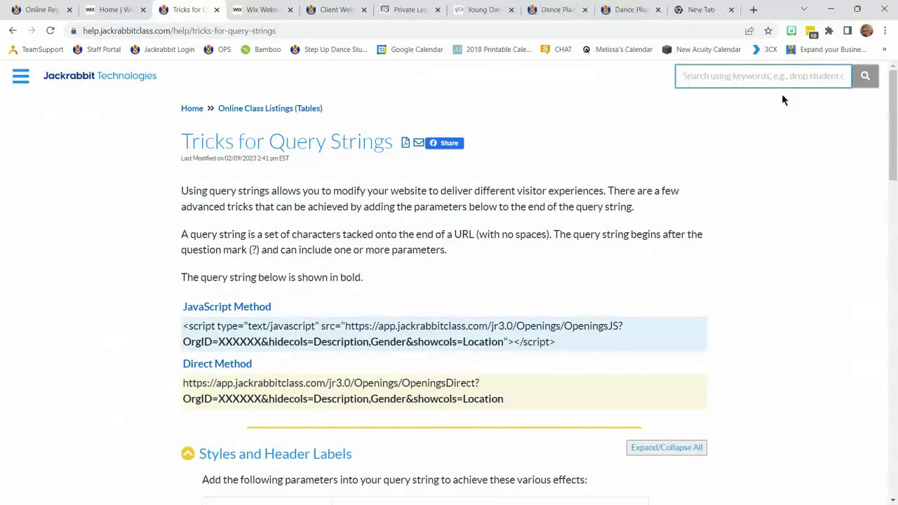
{"action": "type", "text": "eb"}
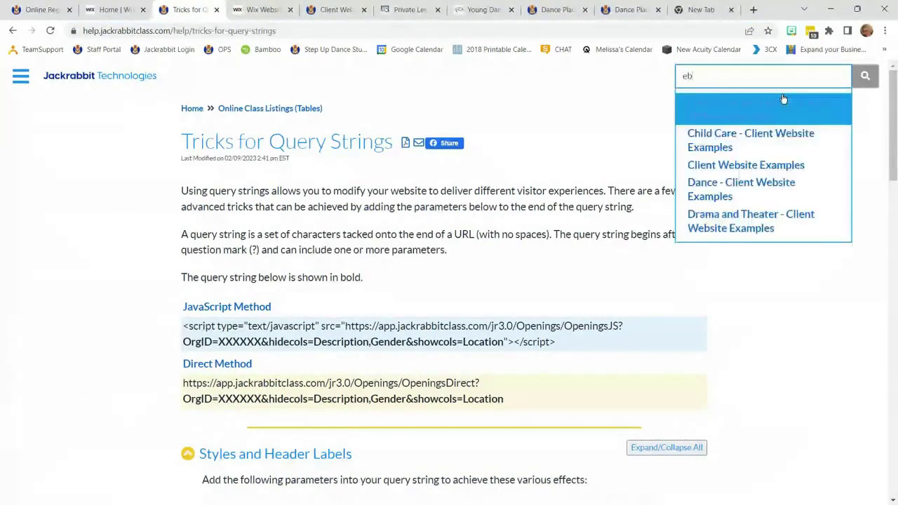
{"action": "key", "text": "BackSpace"}
{"action": "key", "text": "BackSpace"}
{"action": "type", "text": "web in"}
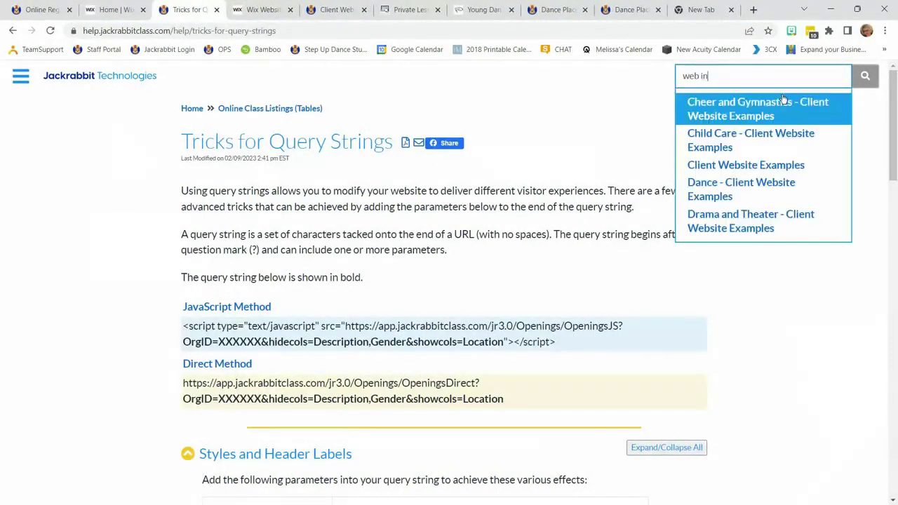
{"action": "type", "text": "tegr"}
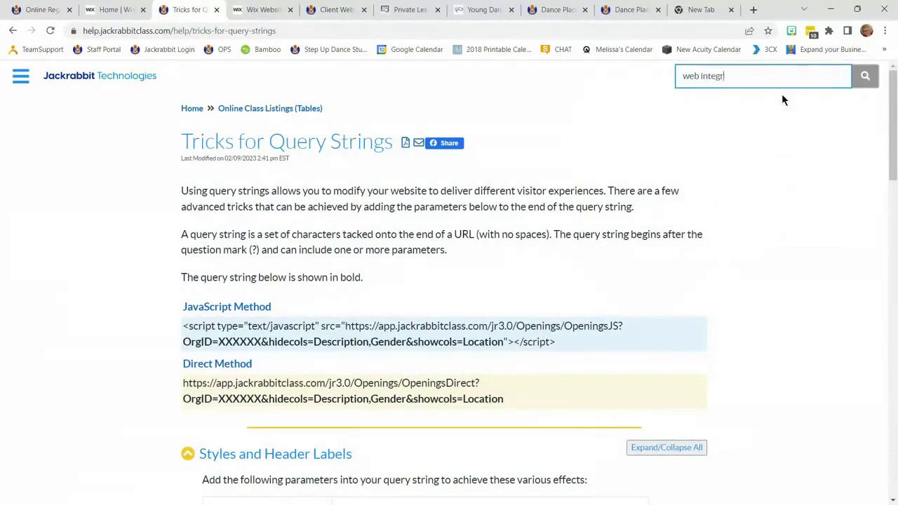
{"action": "type", "text": "ation"}
{"action": "key", "text": "Return"}
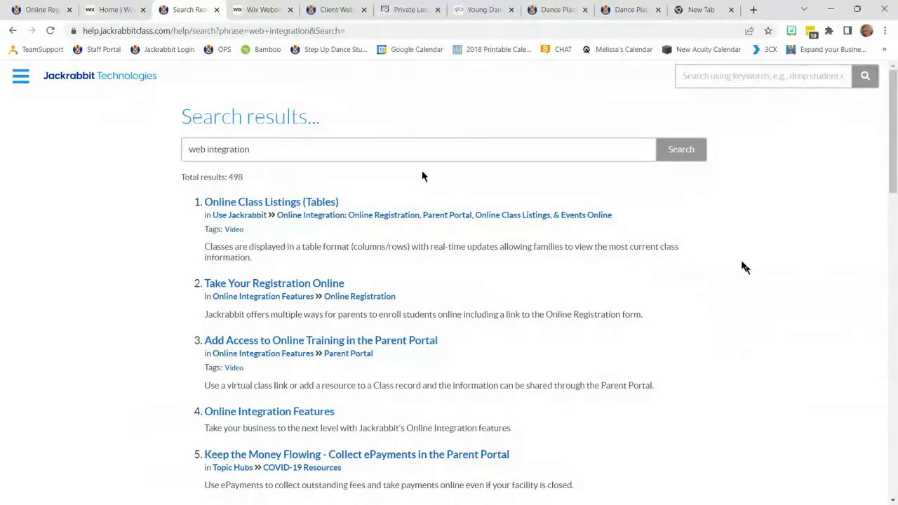
- Review the Online Class Listings (Tables) article from the search results and select its web address
{"action": "left_click", "coordinate": [249, 201]}
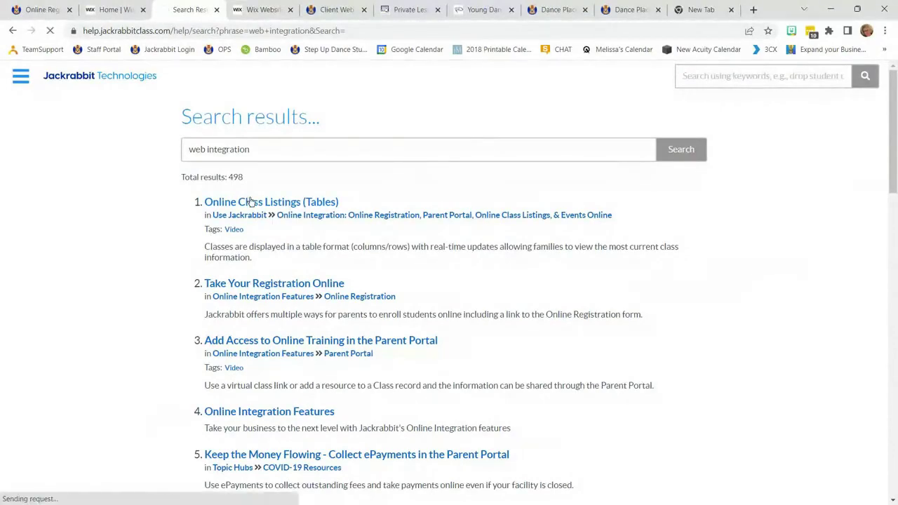
{"action": "scroll", "coordinate": [822, 369], "scroll_direction": "down", "scroll_amount": 4}
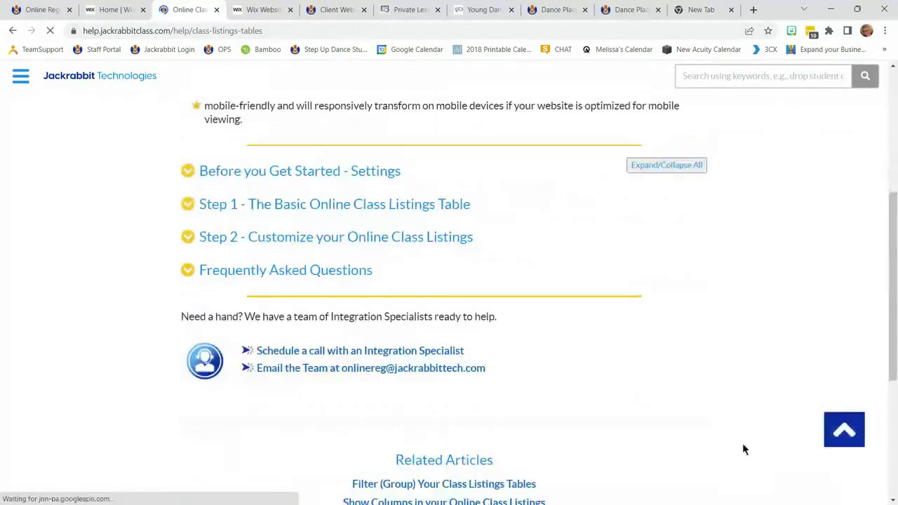
{"action": "scroll", "coordinate": [723, 449], "scroll_direction": "down", "scroll_amount": 4}
{"action": "scroll", "coordinate": [714, 453], "scroll_direction": "up", "scroll_amount": 3}
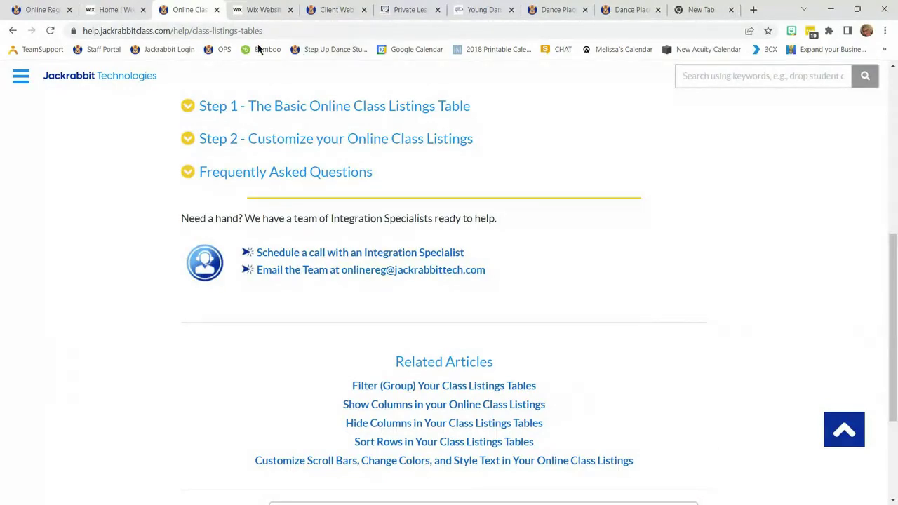
{"action": "left_click", "coordinate": [230, 31]}
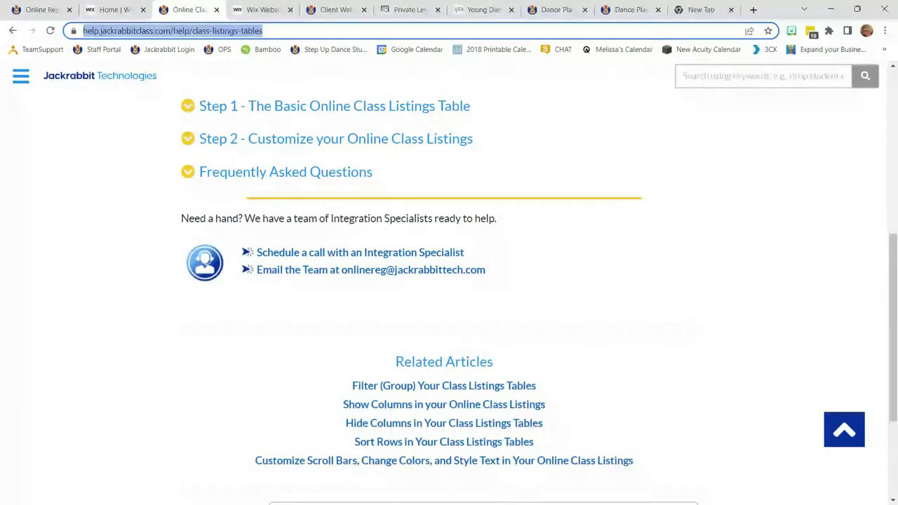
{"action": "key", "text": "alt+Tab"}
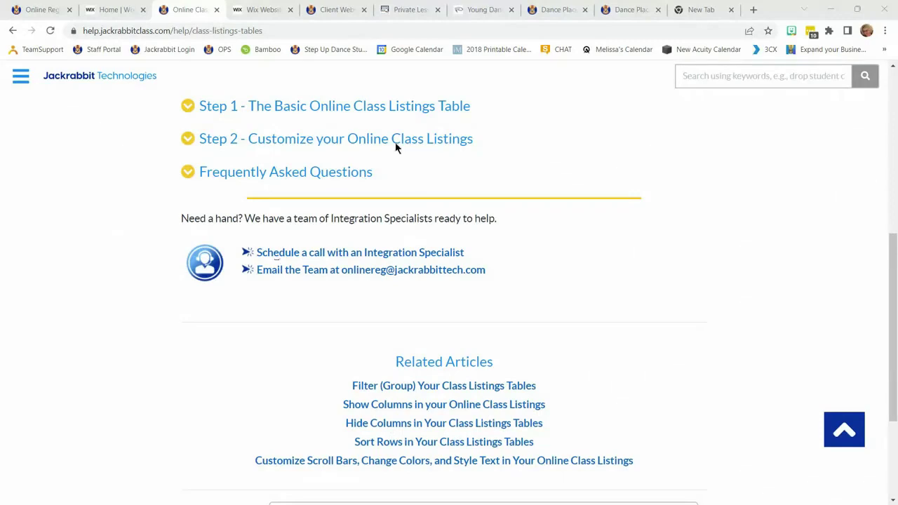
- Return to the Jackrabbit Class account and load all active classes into the Edit Classes grid
{"action": "left_click", "coordinate": [31, 11]}
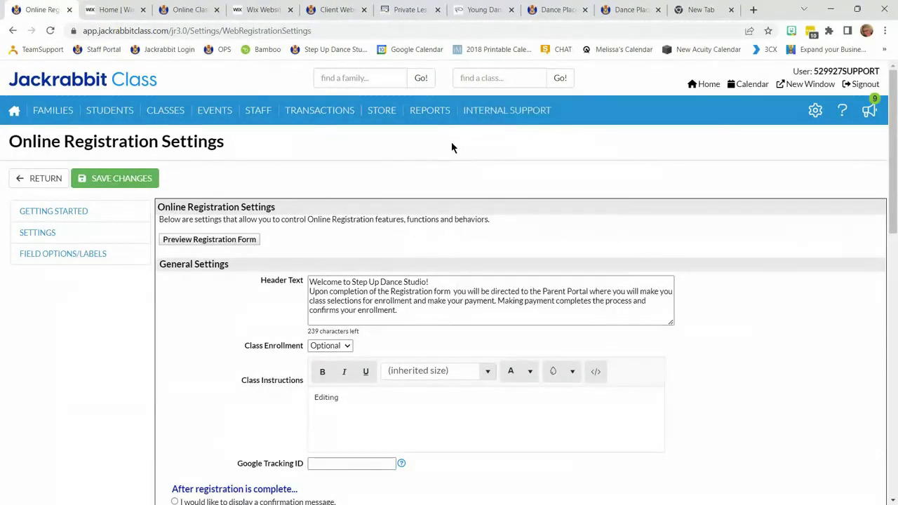
{"action": "left_click", "coordinate": [112, 10]}
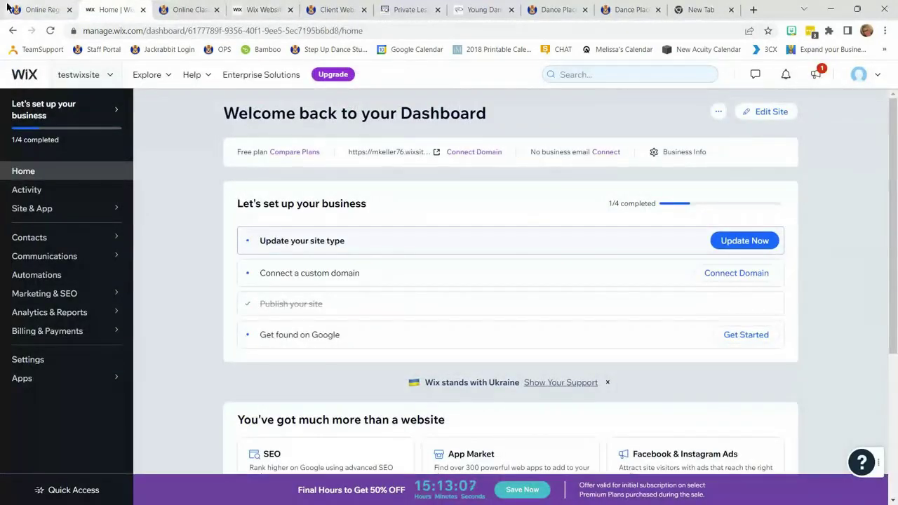
{"action": "left_click", "coordinate": [43, 10]}
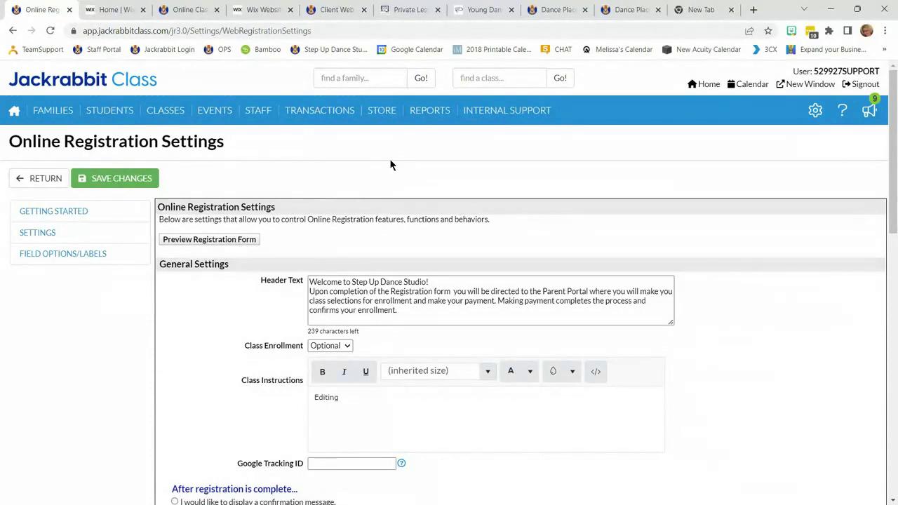
{"action": "left_click", "coordinate": [165, 111]}
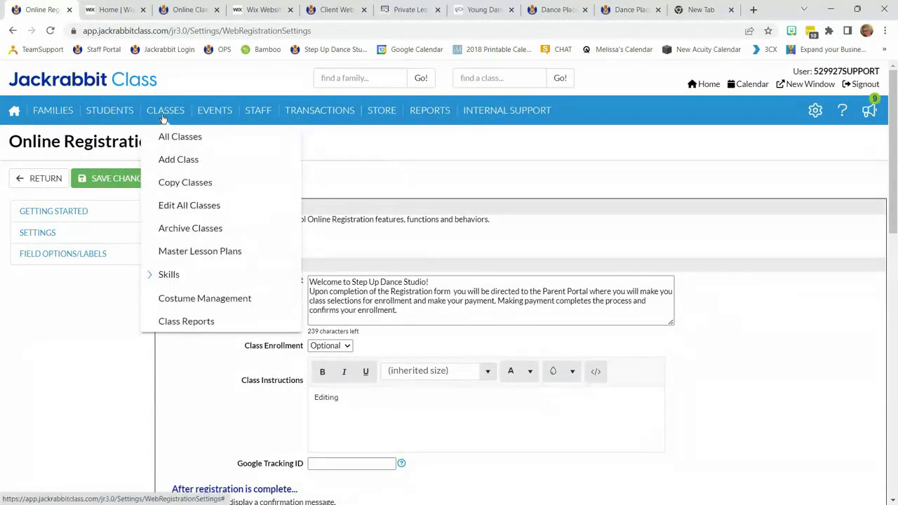
{"action": "left_click", "coordinate": [187, 204]}
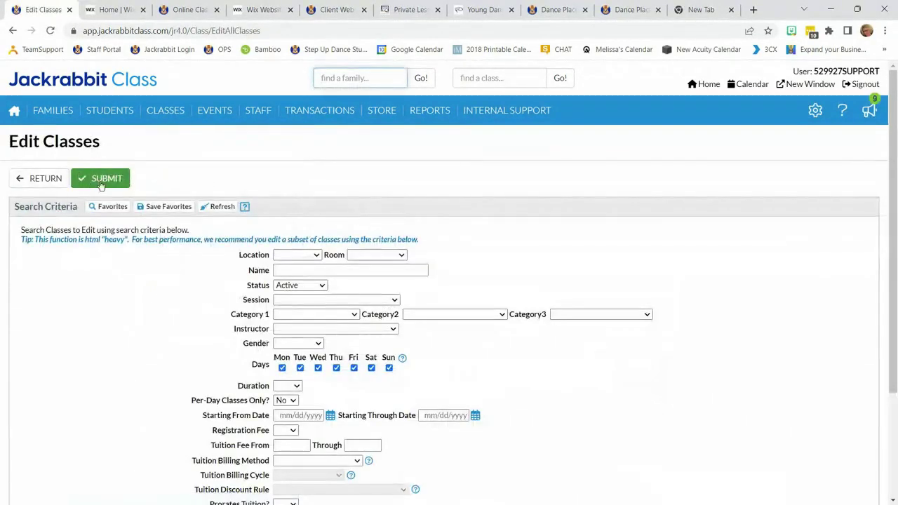
{"action": "left_click", "coordinate": [100, 181]}
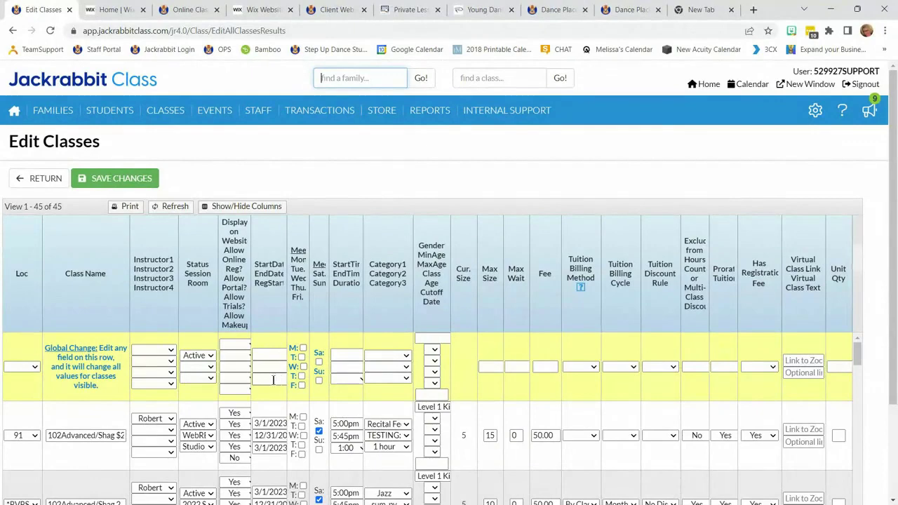
{"action": "left_click", "coordinate": [394, 158]}
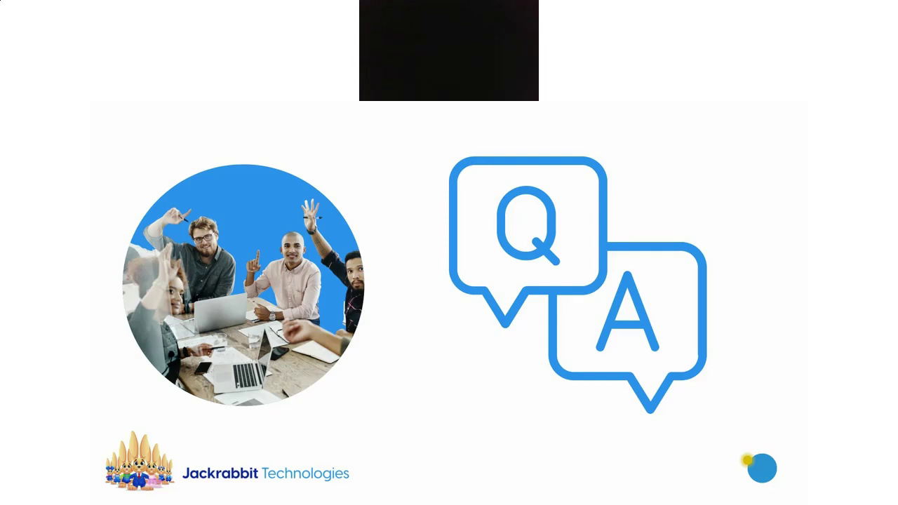
{"action": "key", "text": "Right"}
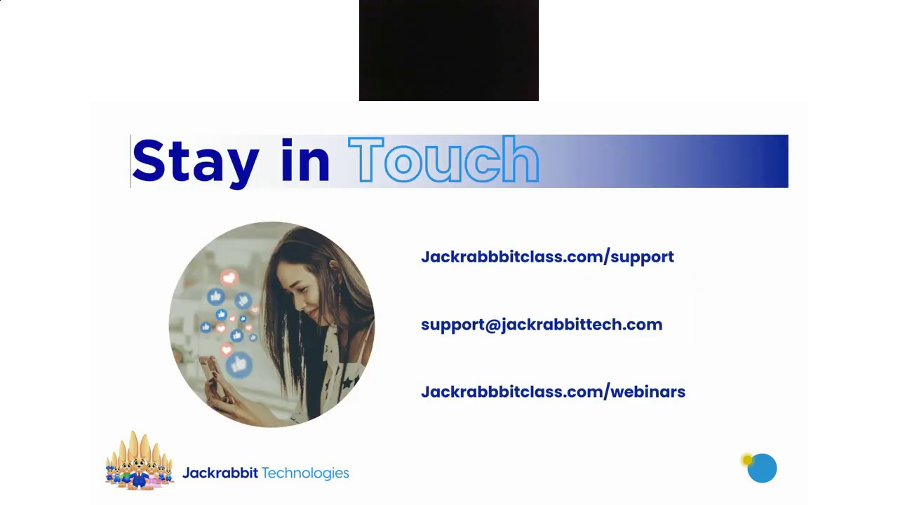